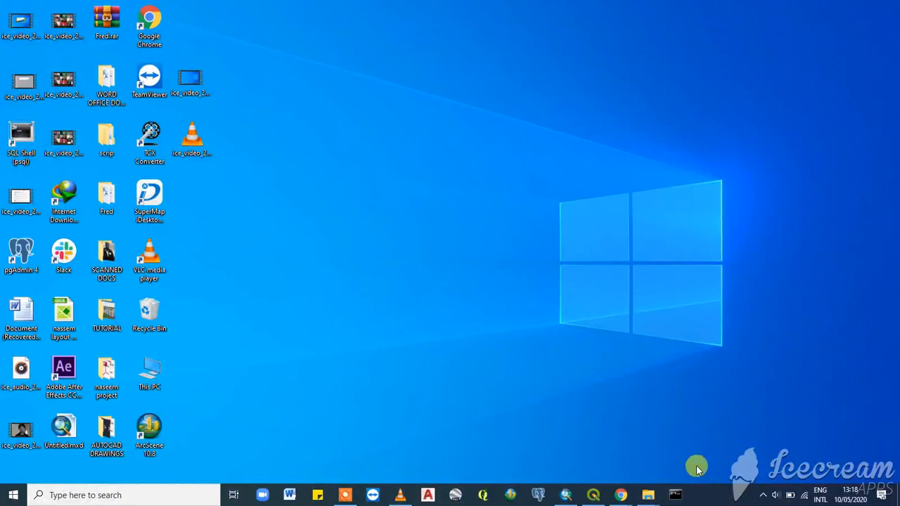
# - Open a Command Prompt window and position it on the desktop
pyautogui.click(675, 497)
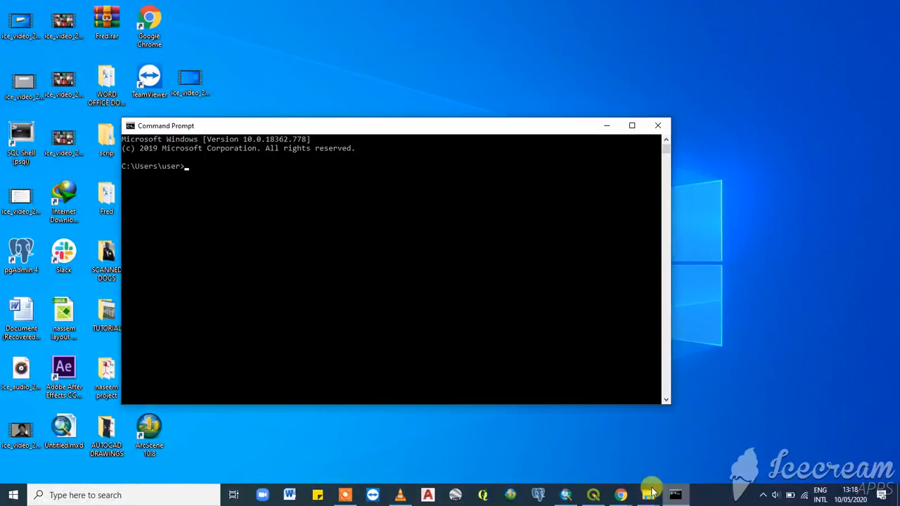
pyautogui.click(74, 495)
pyautogui.write('cm')
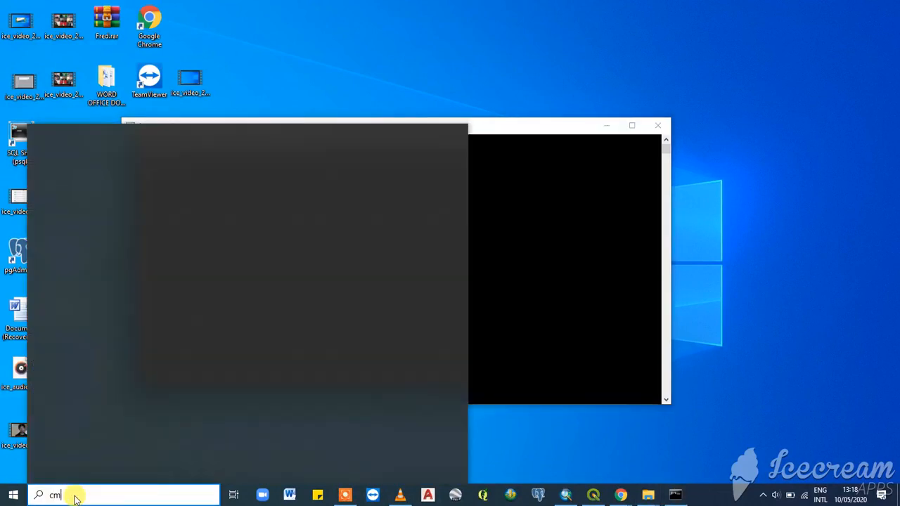
pyautogui.write('d')
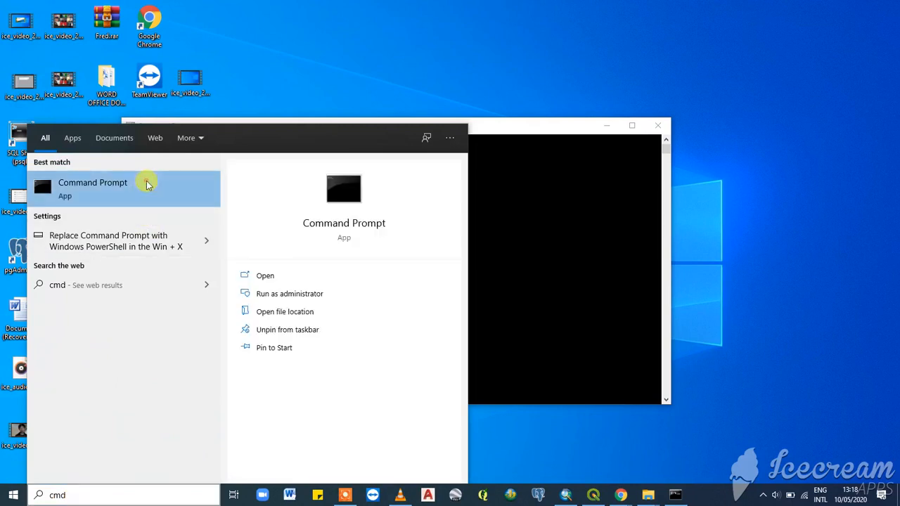
pyautogui.rightClick(173, 195)
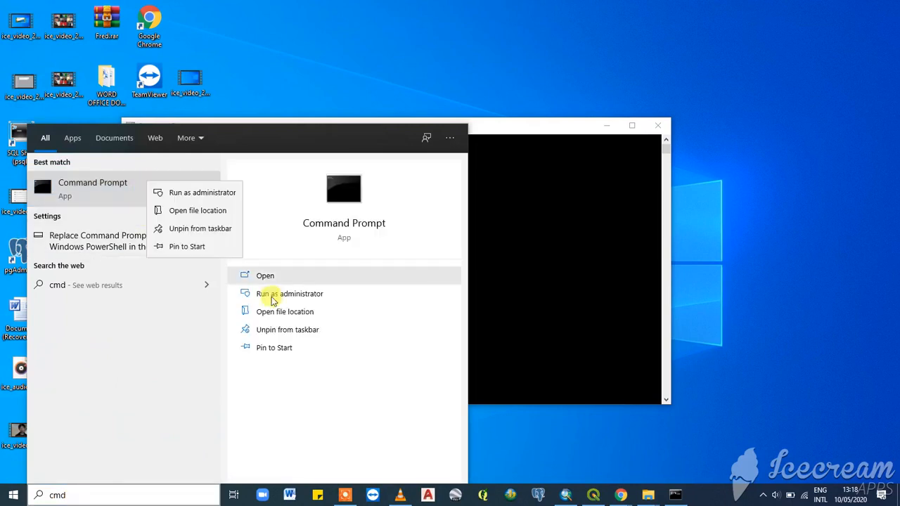
pyautogui.click(553, 120)
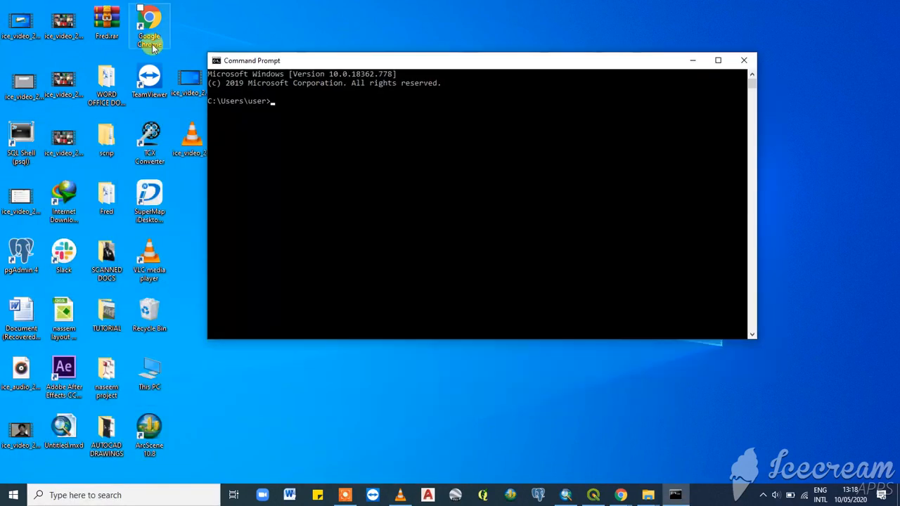
pyautogui.moveTo(441, 59); pyautogui.dragTo(526, 89)
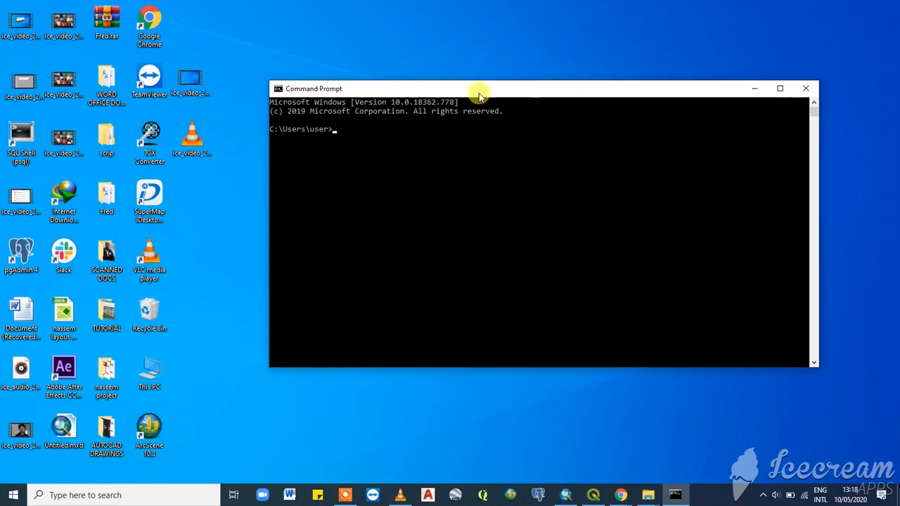
pyautogui.moveTo(542, 89); pyautogui.dragTo(507, 75)
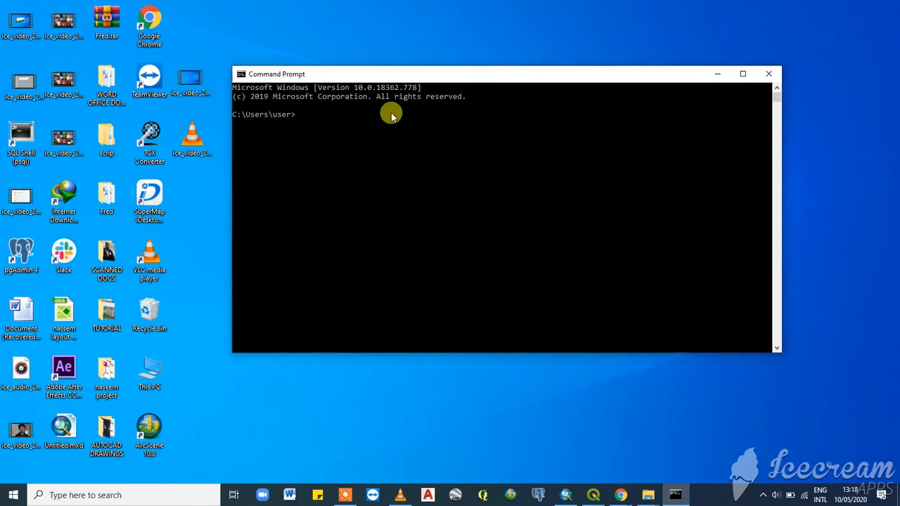
pyautogui.moveTo(467, 82); pyautogui.dragTo(455, 71)
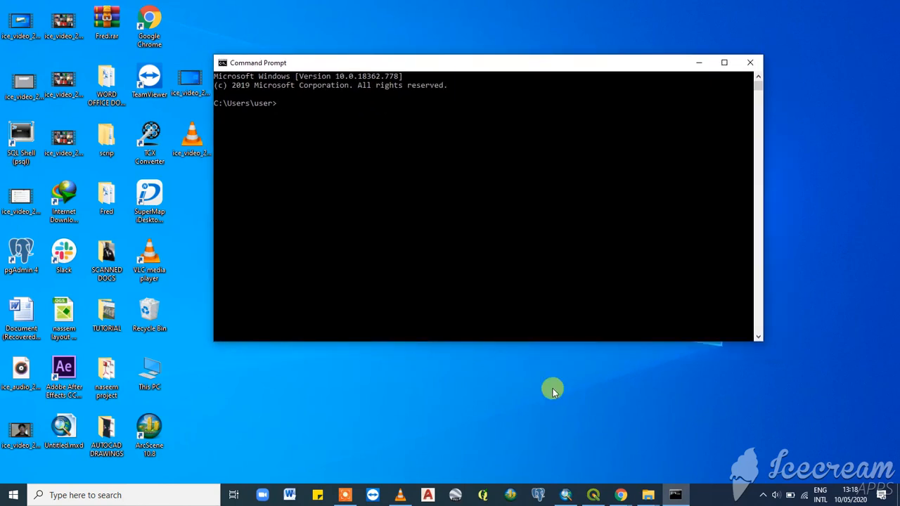
pyautogui.click(593, 495)
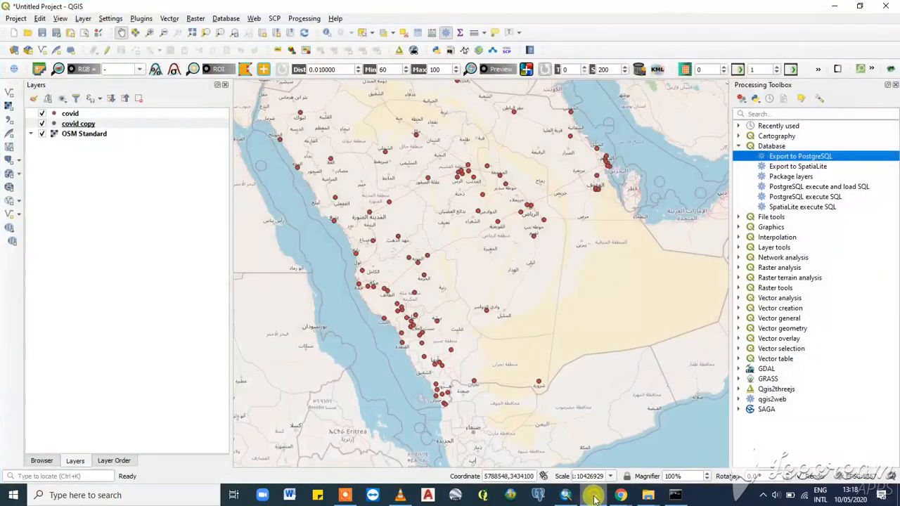
pyautogui.click(591, 496)
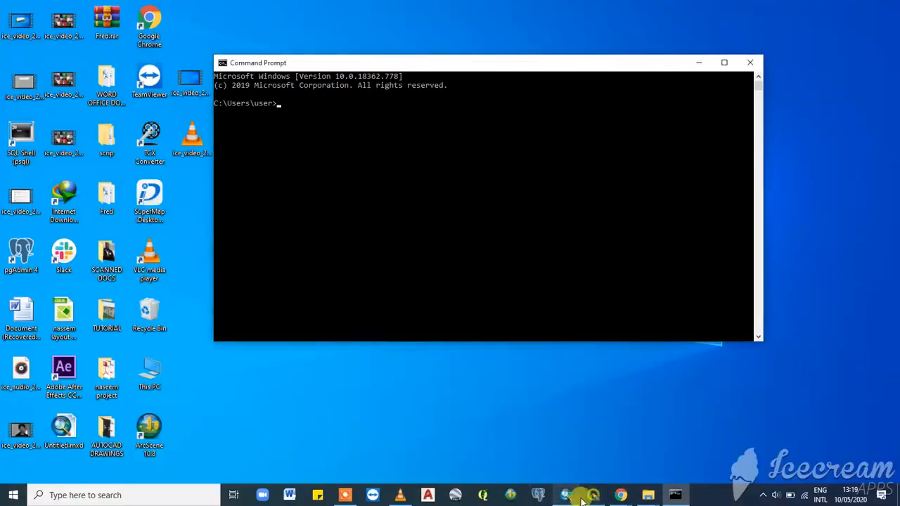
# - Switch to pgAdmin 4 and collapse the server tree down to the Databases node under PostgreSQL 12
pyautogui.moveTo(621, 495)
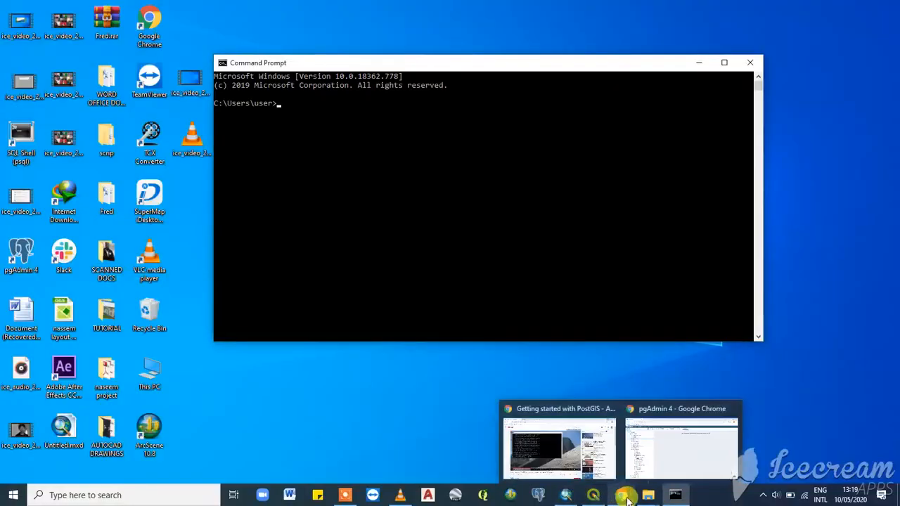
pyautogui.click(655, 447)
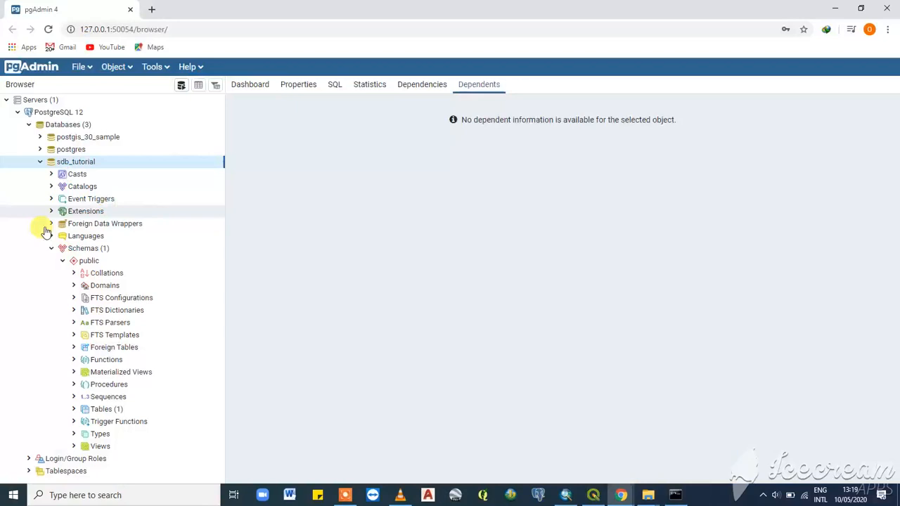
pyautogui.click(29, 125)
pyautogui.click(18, 114)
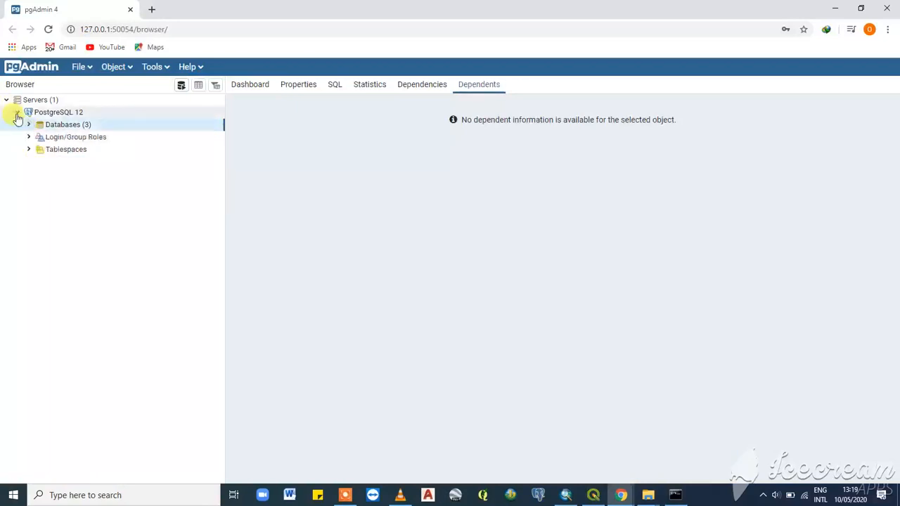
pyautogui.click(18, 113)
pyautogui.click(19, 113)
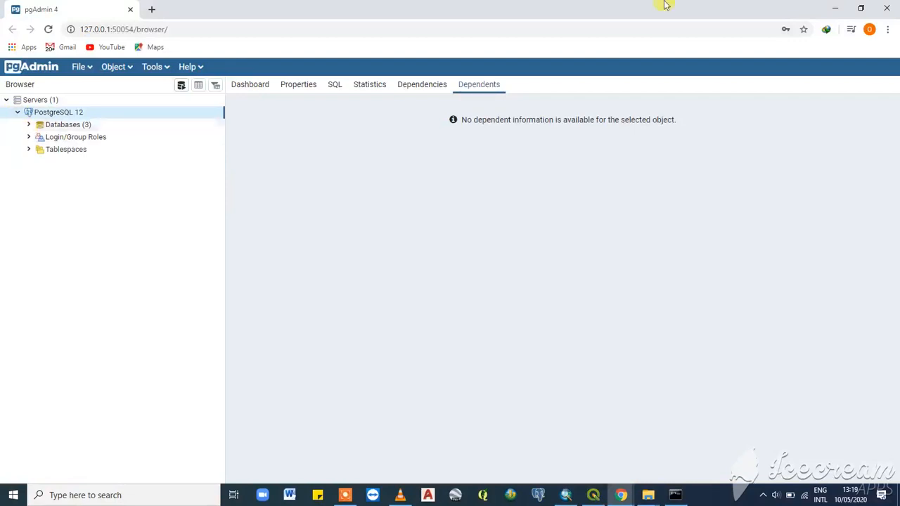
# - Change the Command Prompt directory to C:\Program Files\PostgreSQL\12\bin
pyautogui.click(831, 8)
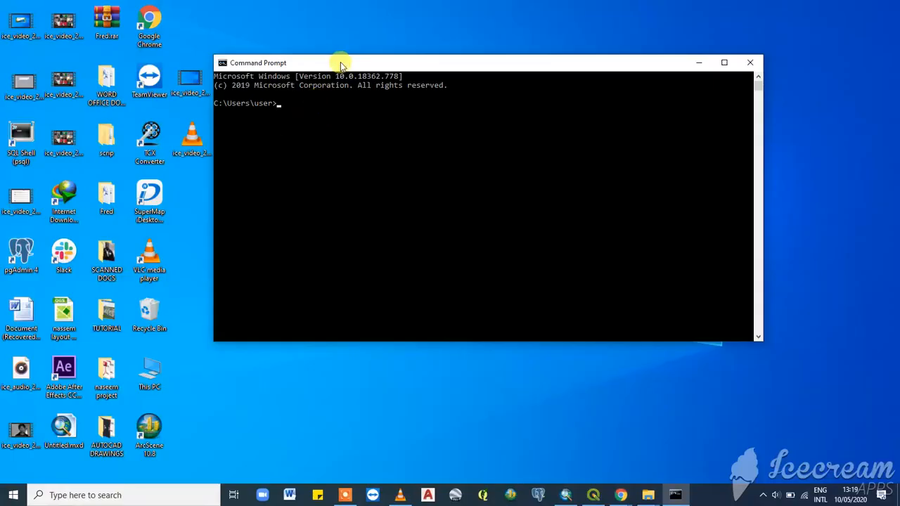
pyautogui.moveTo(346, 66); pyautogui.dragTo(352, 84)
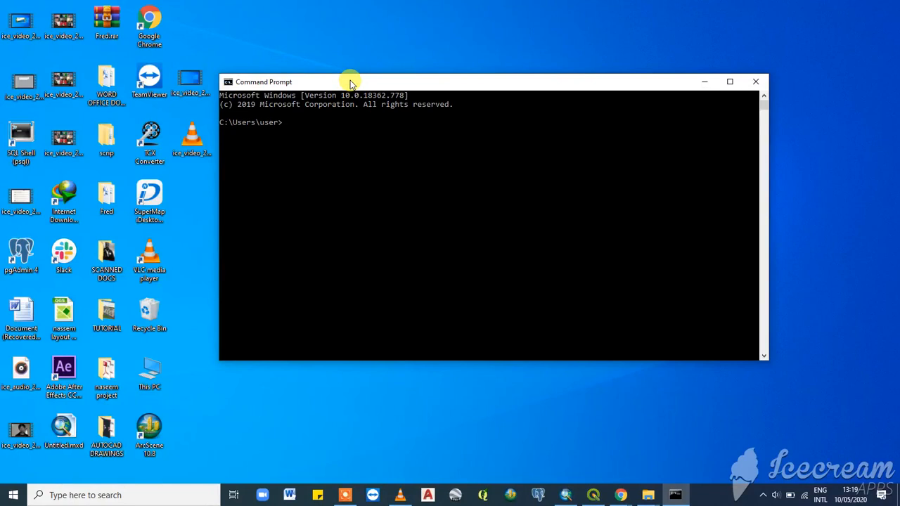
pyautogui.write('cd\\Program Files\\Postgre')
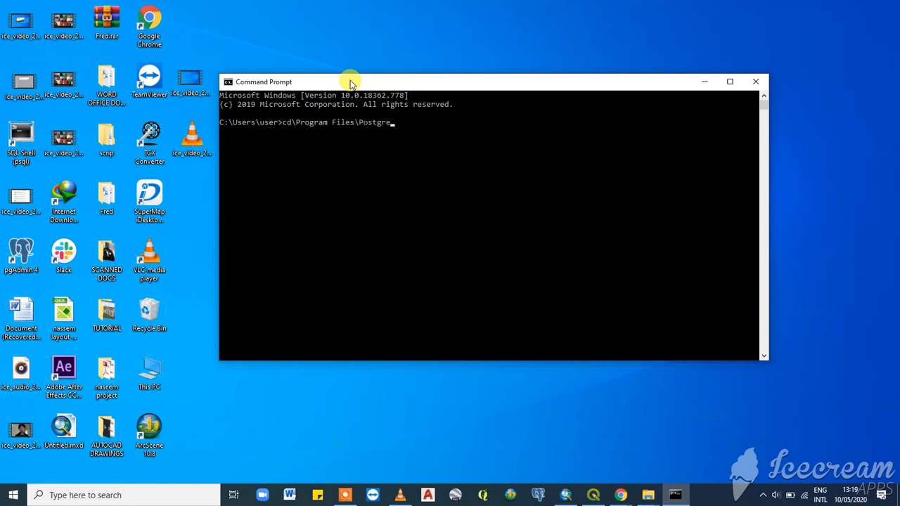
pyautogui.write('SQL\\12\\bin')
pyautogui.press('Return')
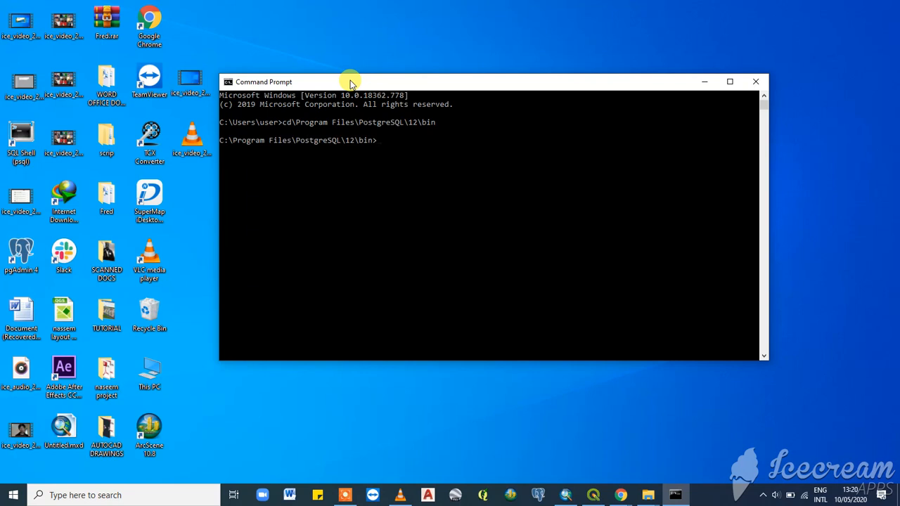
# - List the contents of the bin folder with dir and examine the files
pyautogui.write('dir')
pyautogui.press('Return')
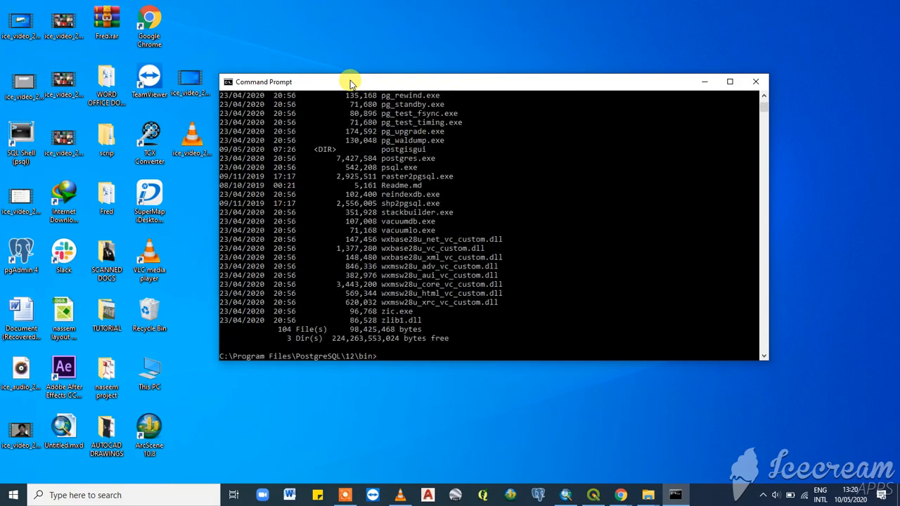
pyautogui.click(729, 82)
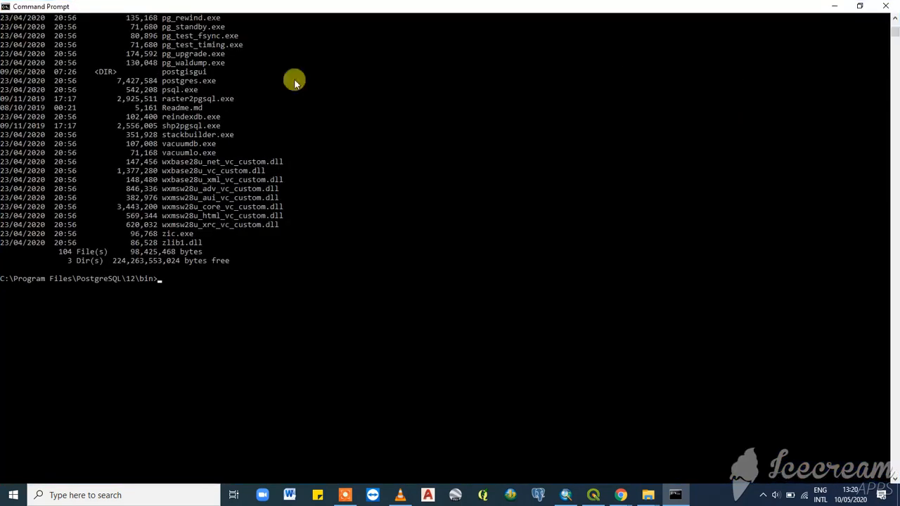
pyautogui.click(859, 7)
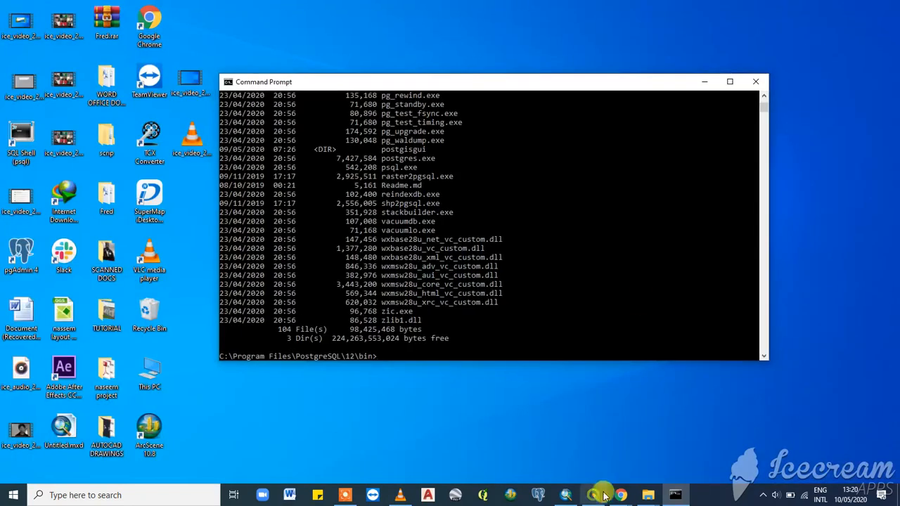
pyautogui.click(601, 495)
pyautogui.click(675, 495)
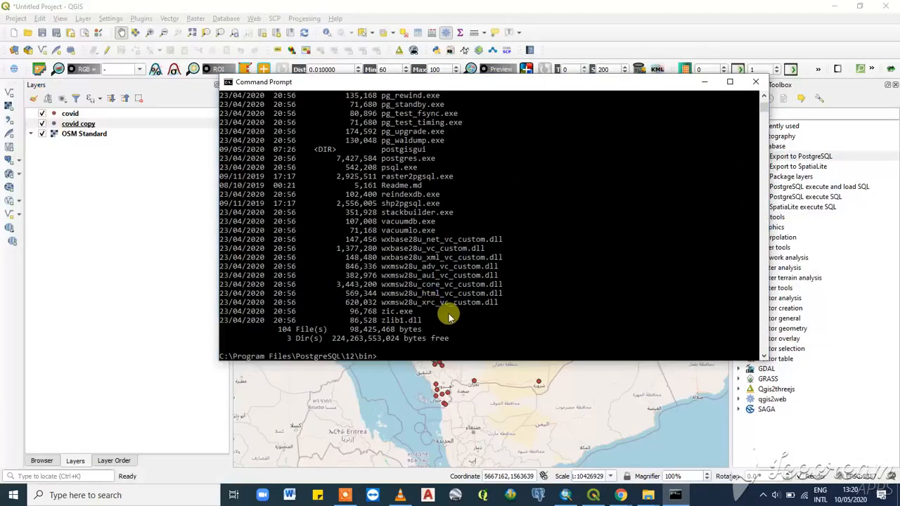
pyautogui.scroll(-2, 450, 318)
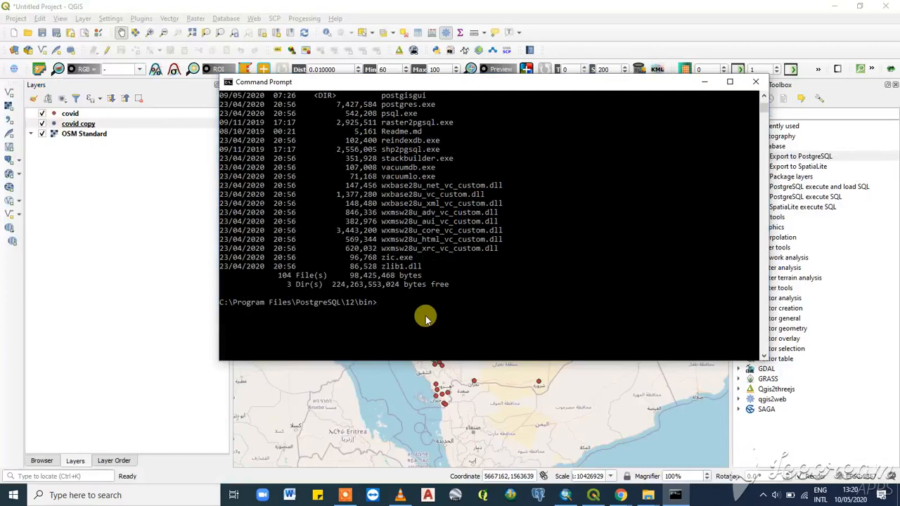
# - Run psql -U postgres -d sdb_tutorial to connect to the sdb_tutorial database, submitting the postgres user's password
pyautogui.write('psql -U postgres -d sdb_tutor')
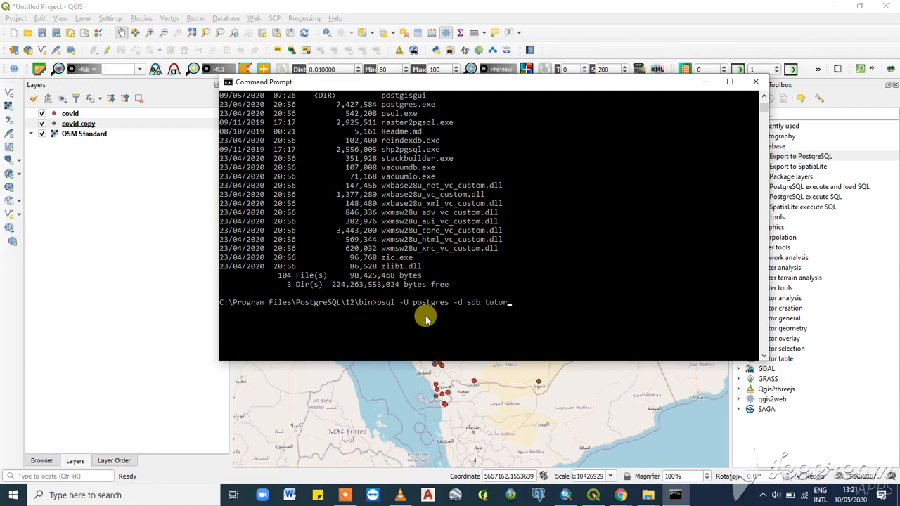
pyautogui.write('ial')
pyautogui.press('Return')
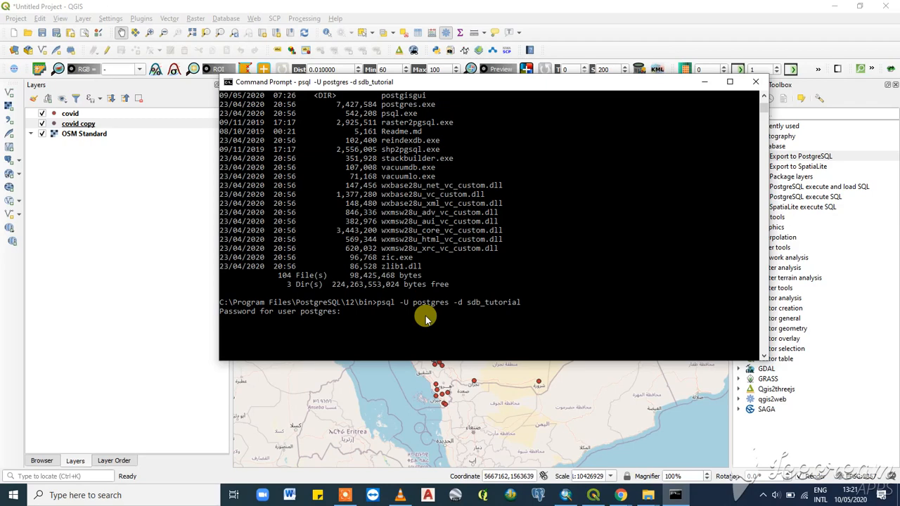
pyautogui.press('Return')
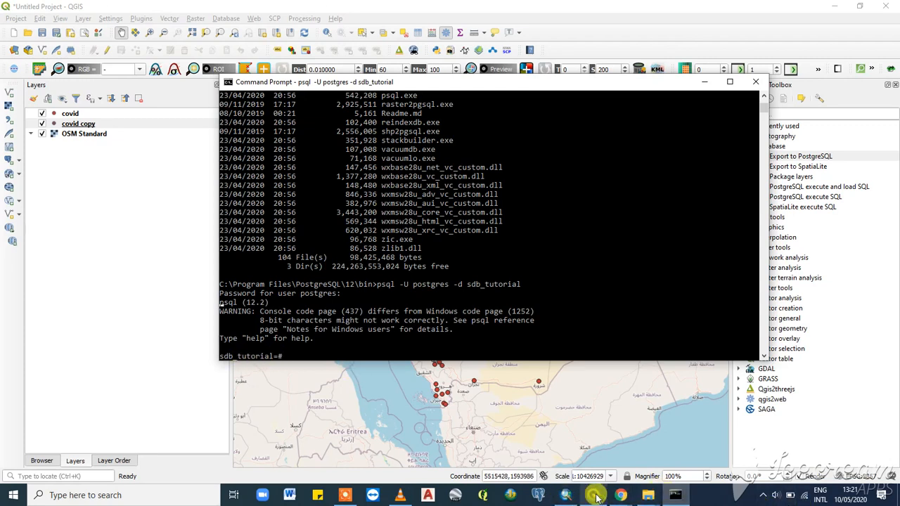
# - Switch to pgAdmin 4 and expand sdb_tutorial's Schemas and Tables nodes to examine the database contents
pyautogui.moveTo(630, 497)
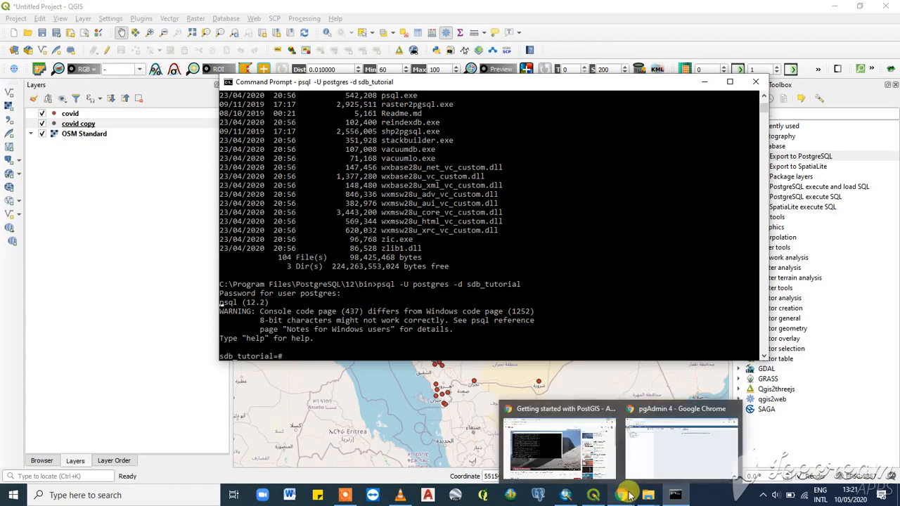
pyautogui.click(655, 455)
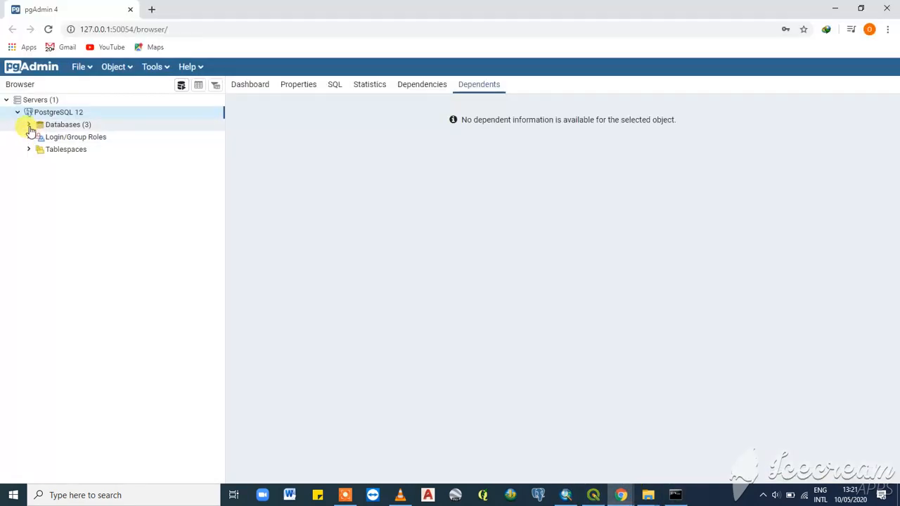
pyautogui.click(28, 125)
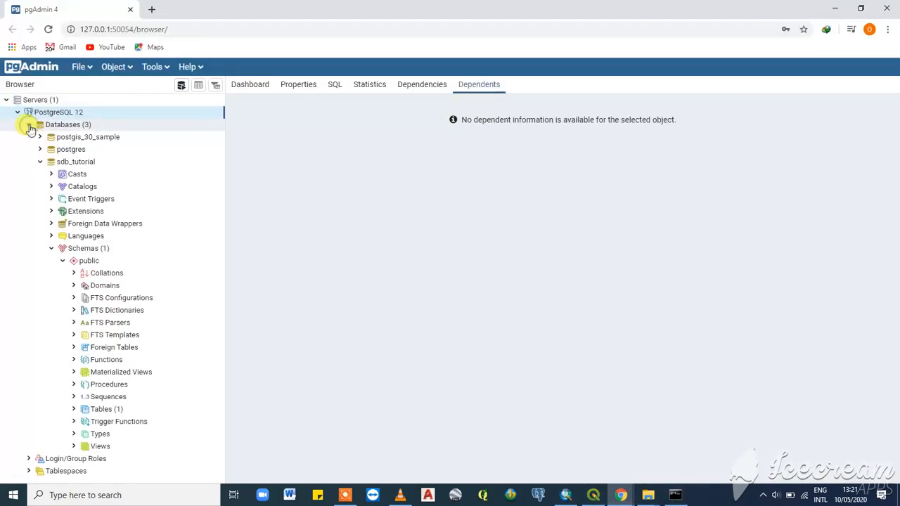
pyautogui.click(50, 248)
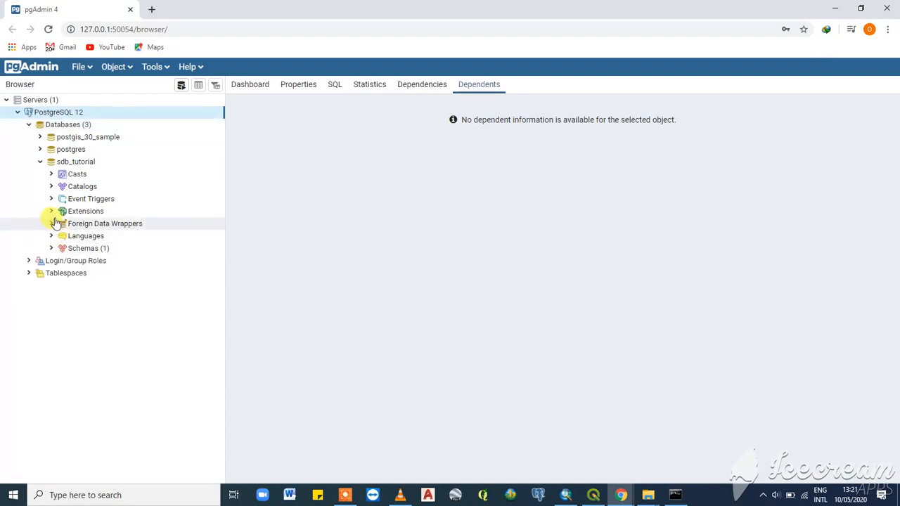
pyautogui.click(50, 248)
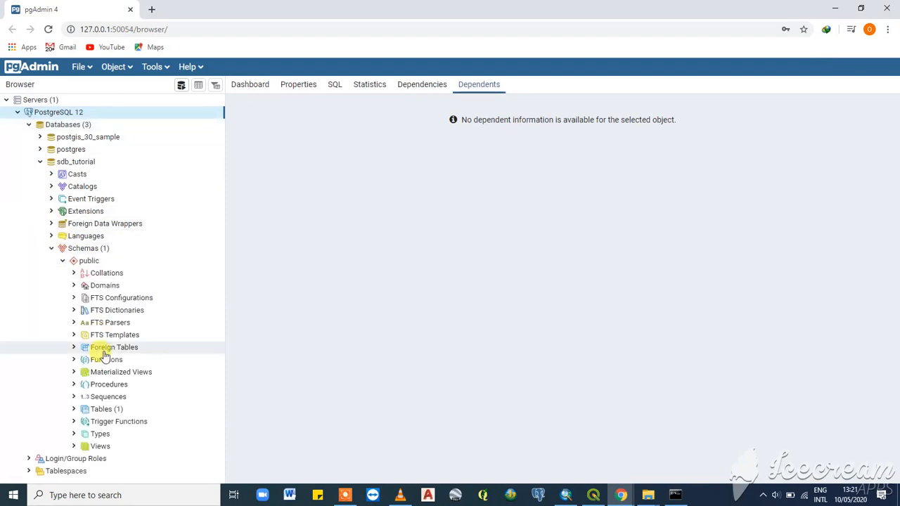
pyautogui.click(73, 409)
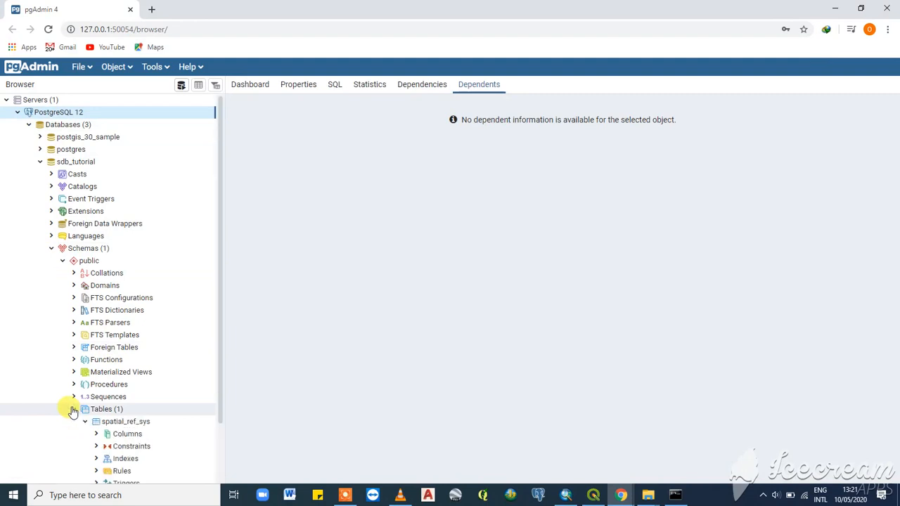
pyautogui.click(74, 409)
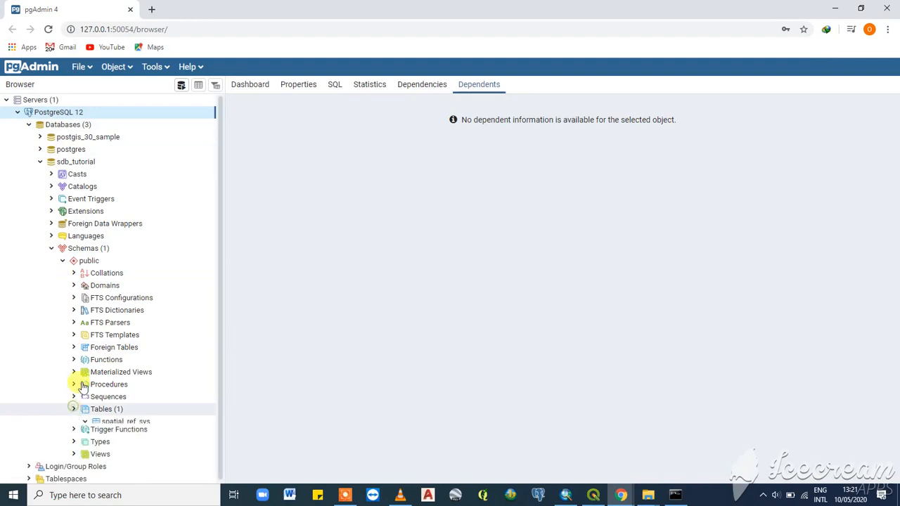
pyautogui.click(51, 248)
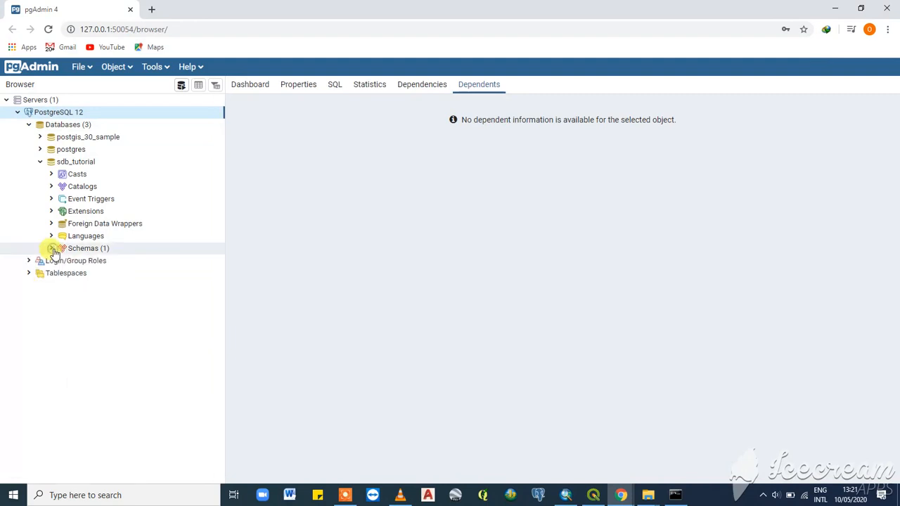
# - Refresh the sdb_tutorial database in the browser tree
pyautogui.rightClick(74, 162)
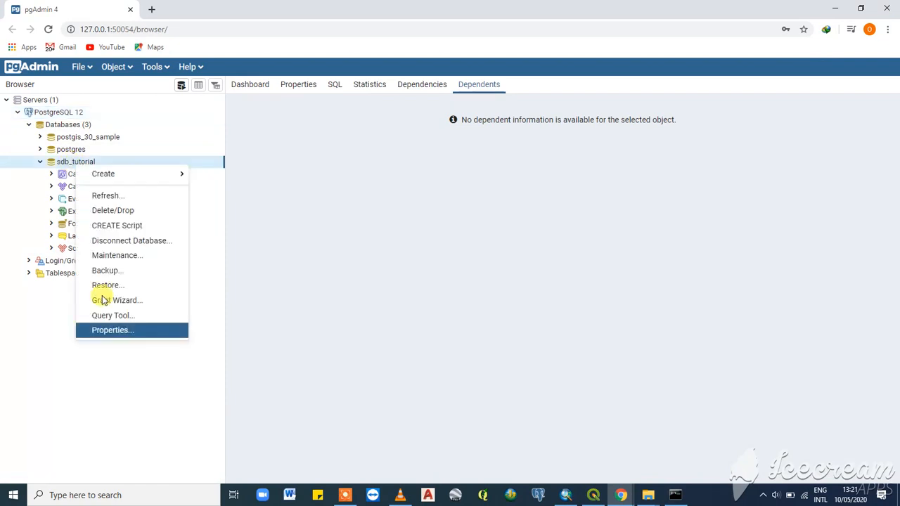
pyautogui.click(105, 196)
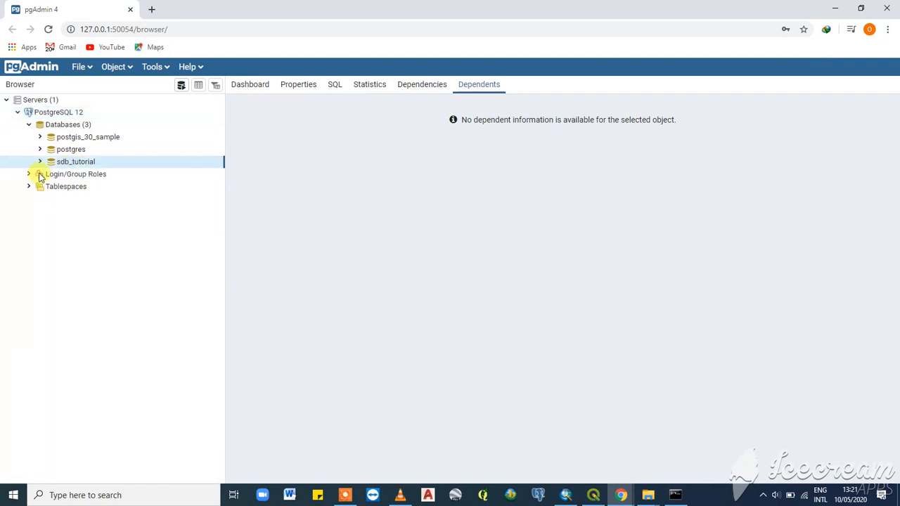
pyautogui.doubleClick(83, 163)
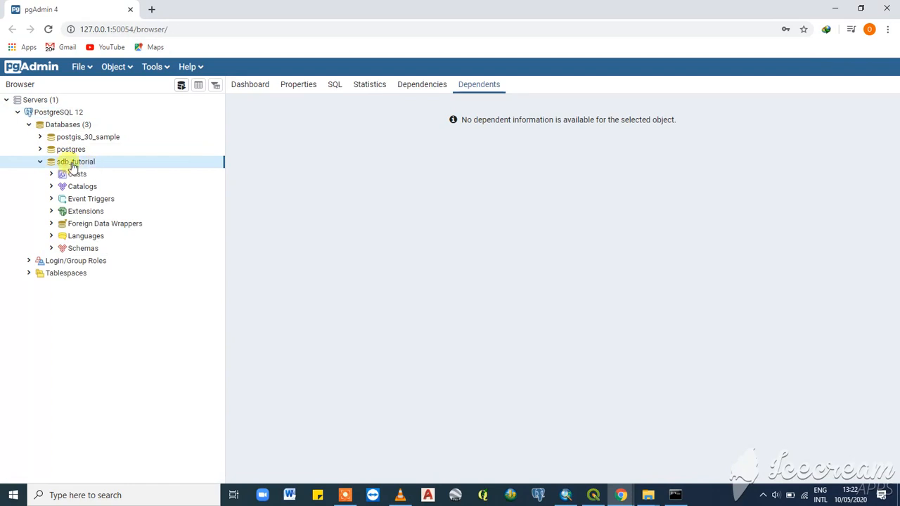
pyautogui.click(40, 162)
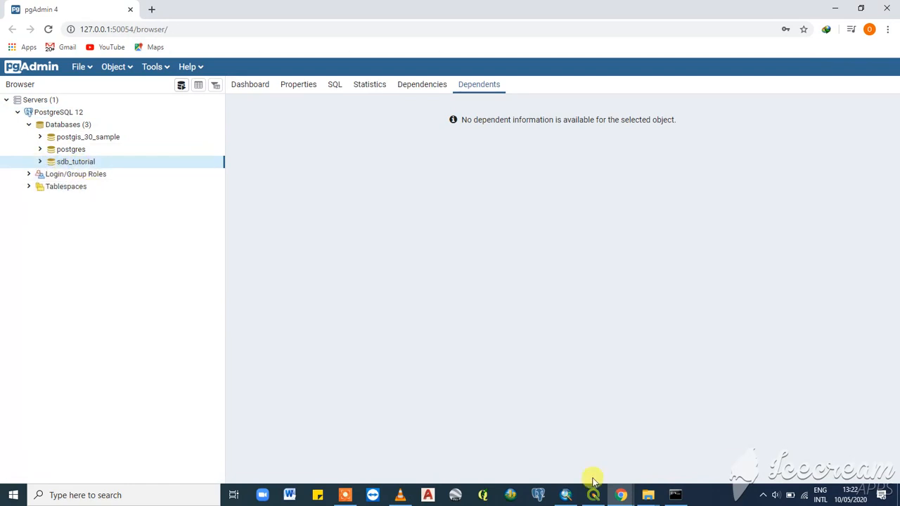
# - Return to Command Prompt and run the help command in the psql session
pyautogui.click(677, 496)
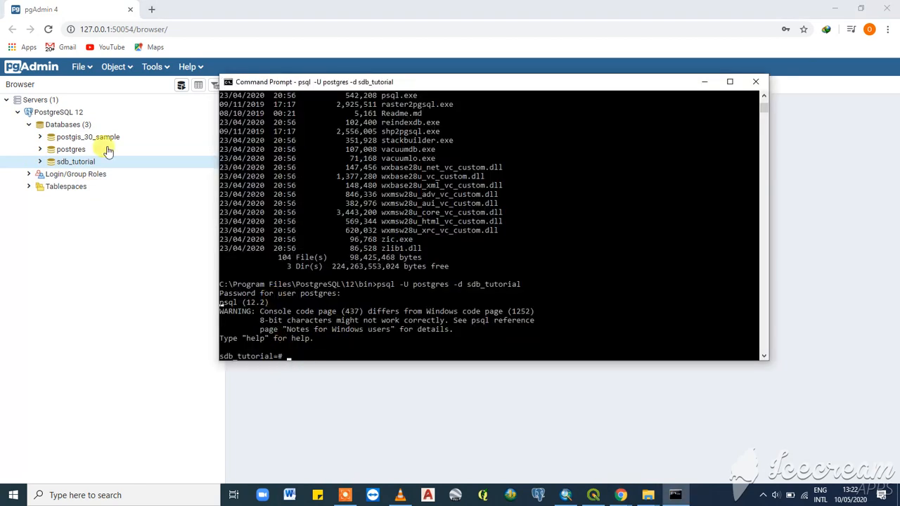
pyautogui.click(834, 8)
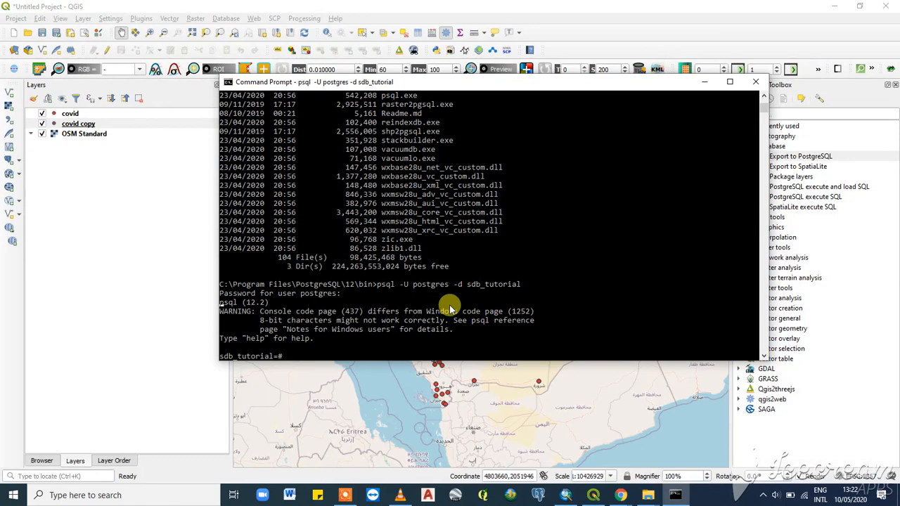
pyautogui.write('help')
pyautogui.press('Return')
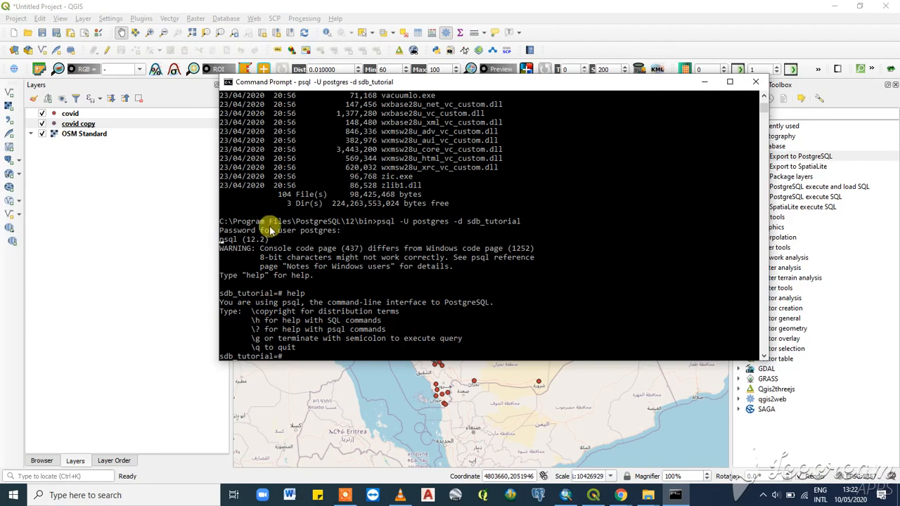
# - Run \l to list the databases and \c to show the current database connection
pyautogui.scroll(-1, 329, 244)
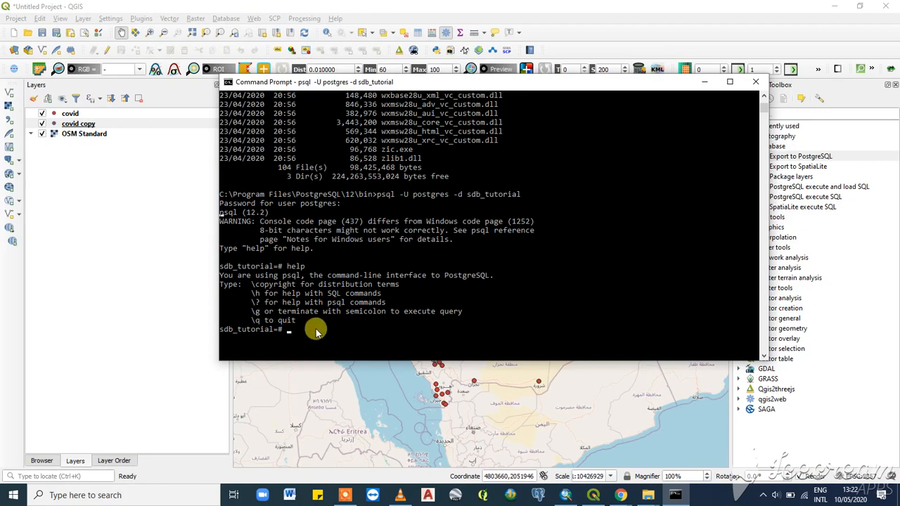
pyautogui.write('\\l')
pyautogui.press('Return')
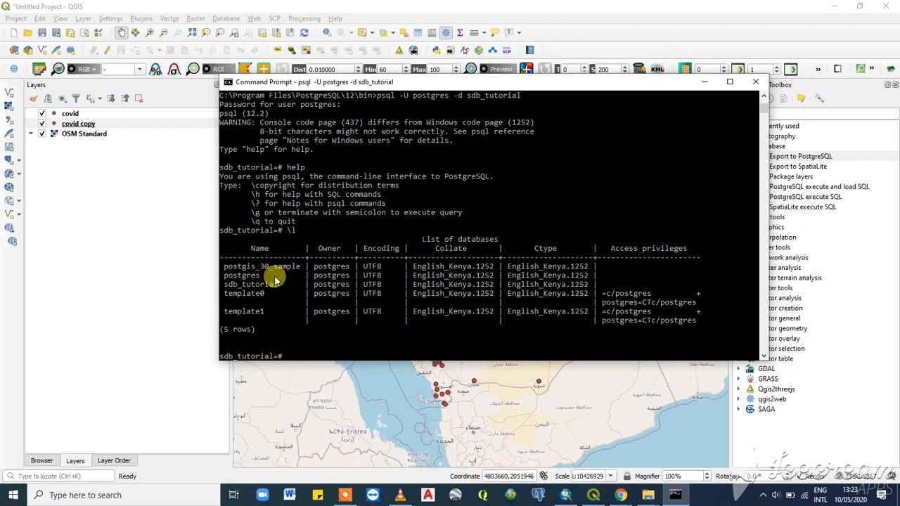
pyautogui.write('\\c')
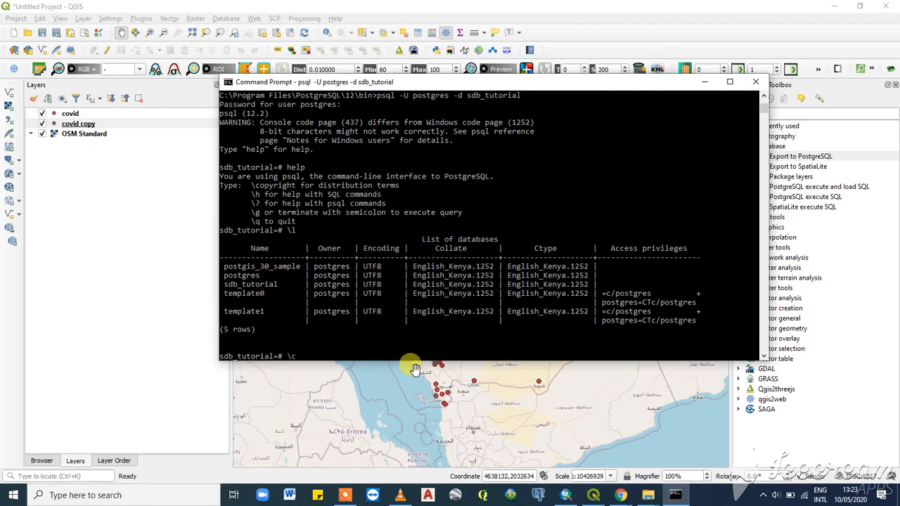
pyautogui.press('Return')
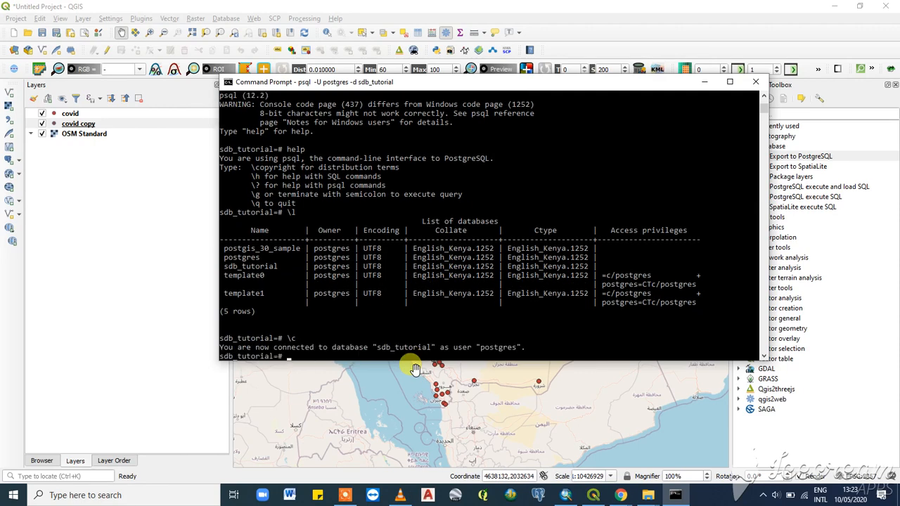
# - Enter the query SELECT * FROM covid in psql
pyautogui.scroll(-1, 382, 326)
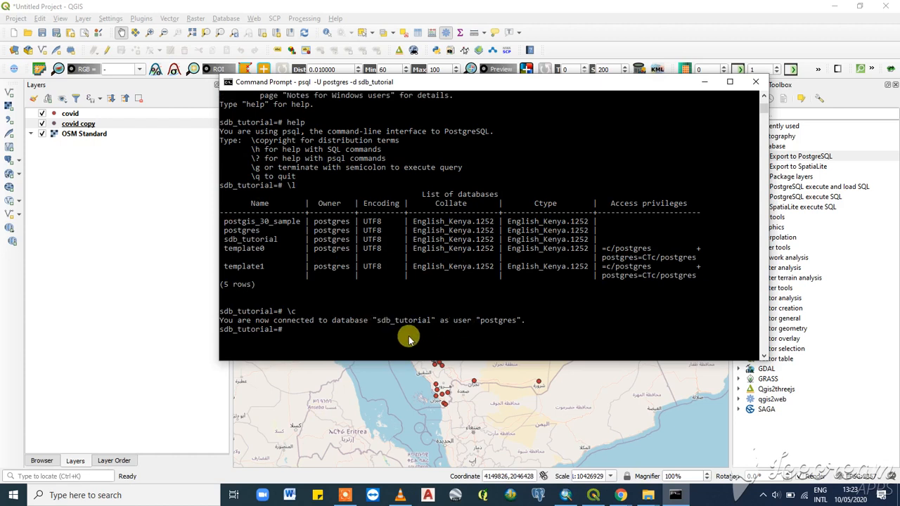
pyautogui.write('SELECT')
pyautogui.write('* FROM')
pyautogui.write('coc')
pyautogui.press('BackSpace')
pyautogui.write('vi')
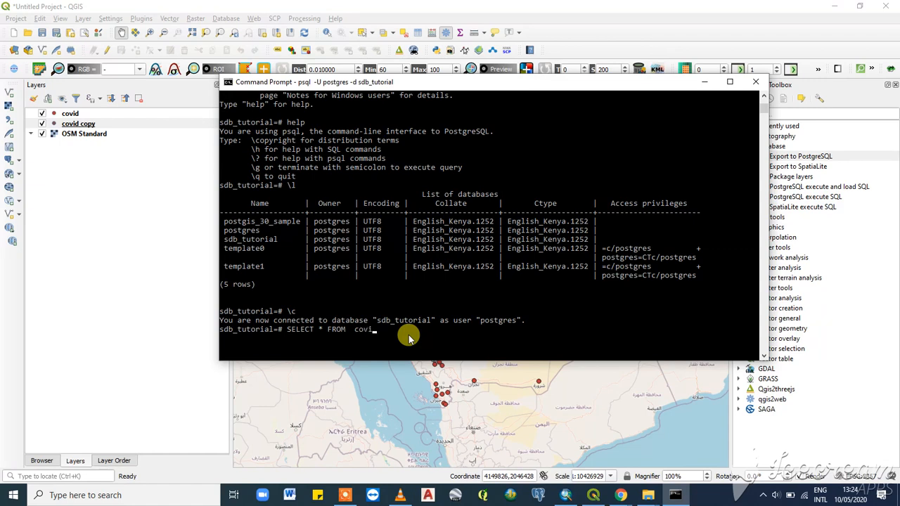
pyautogui.write('d')
pyautogui.press('Return')
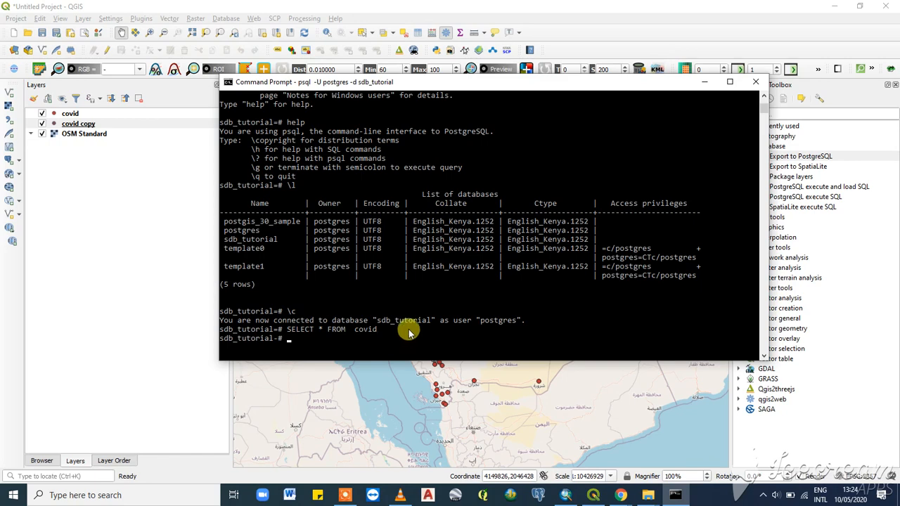
# - Switch to pgAdmin and expand the covid table's Columns under sdb_tutorial's public schema to examine them
pyautogui.scroll(-3, 408, 278)
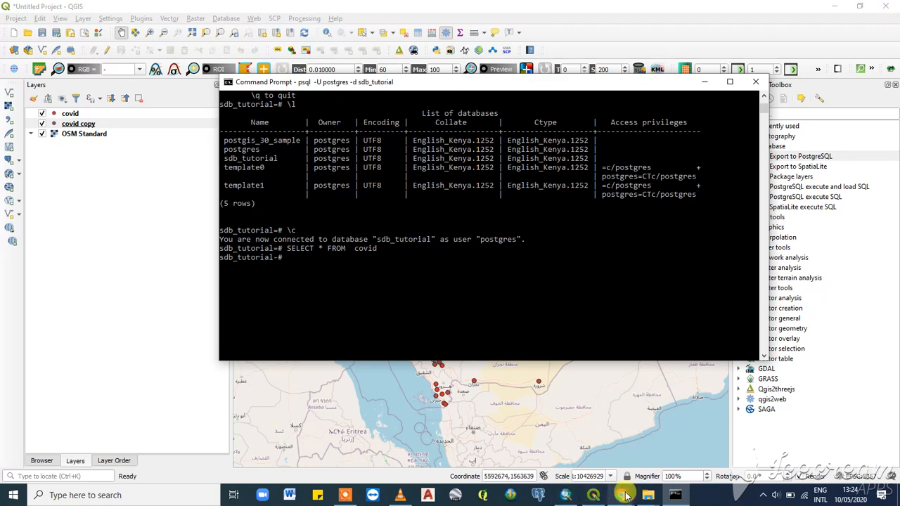
pyautogui.moveTo(624, 495)
pyautogui.click(663, 441)
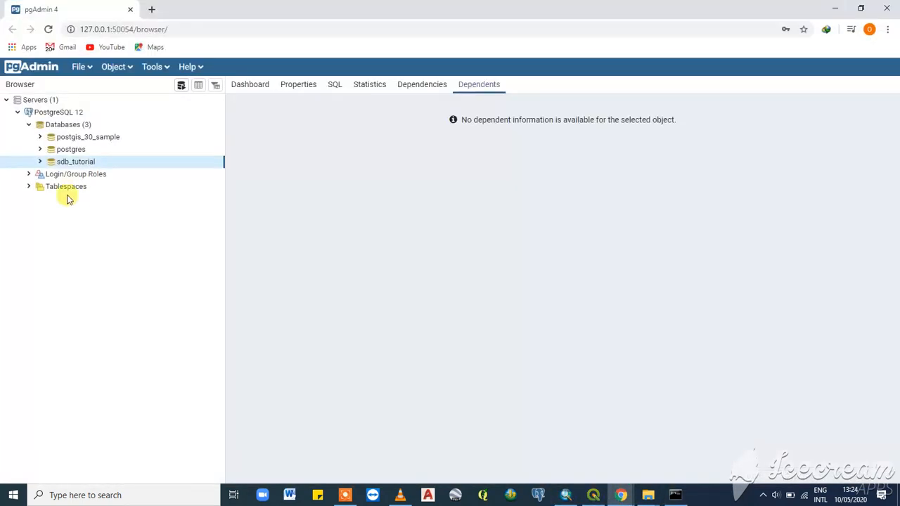
pyautogui.click(41, 161)
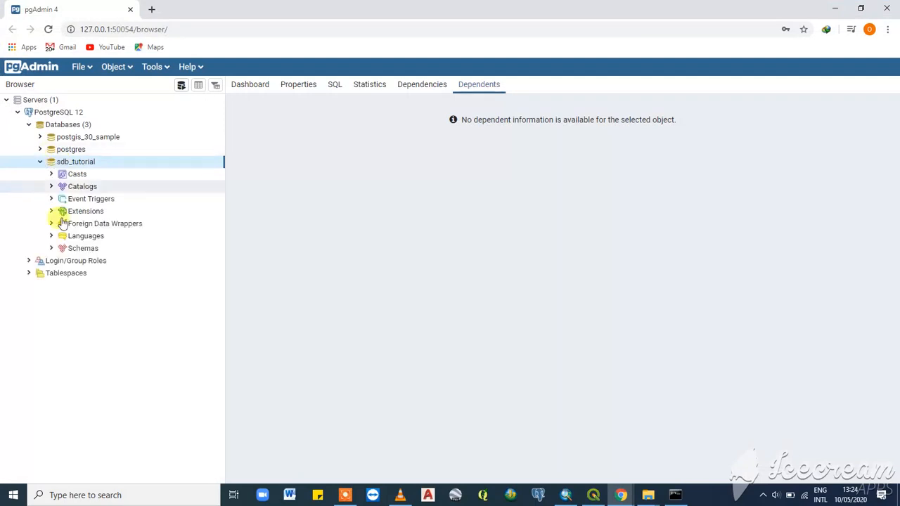
pyautogui.click(51, 248)
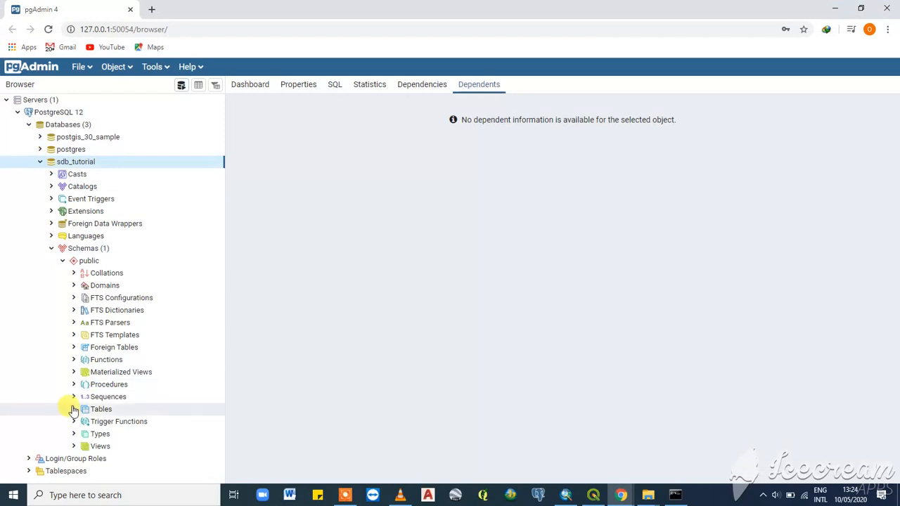
pyautogui.click(74, 409)
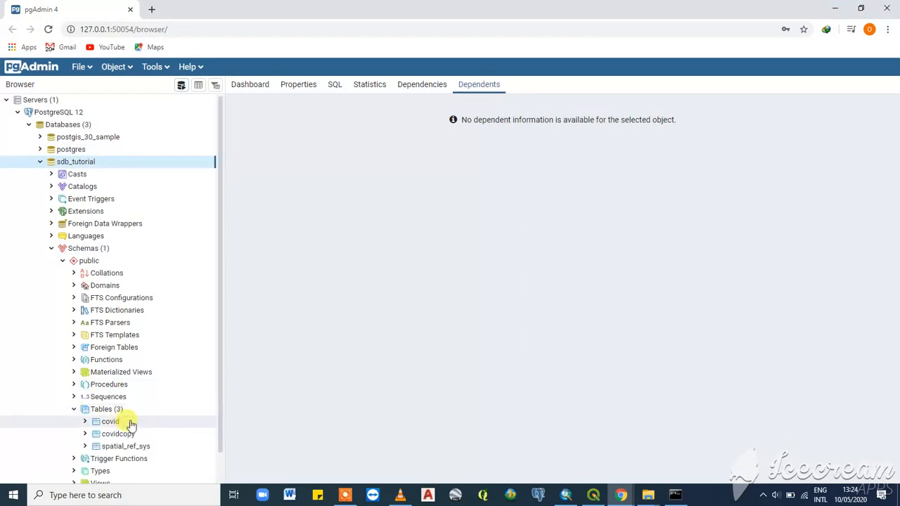
pyautogui.click(85, 422)
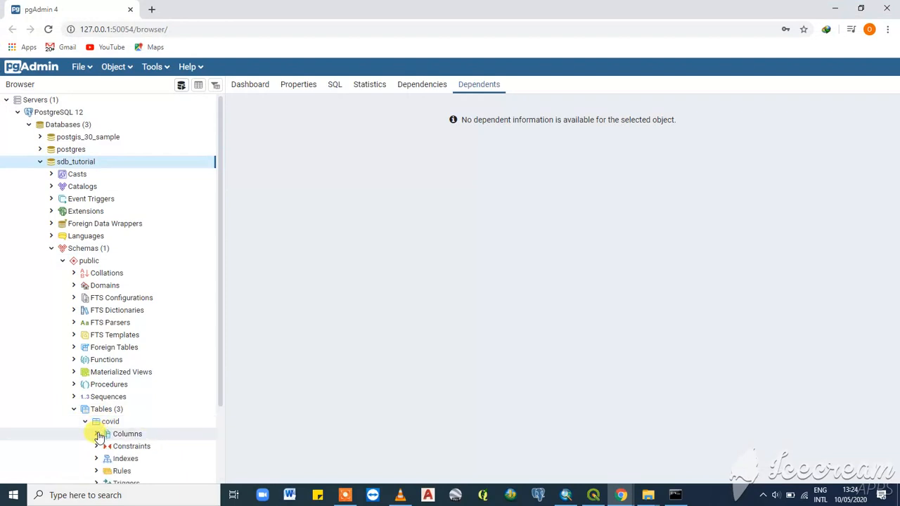
pyautogui.click(97, 435)
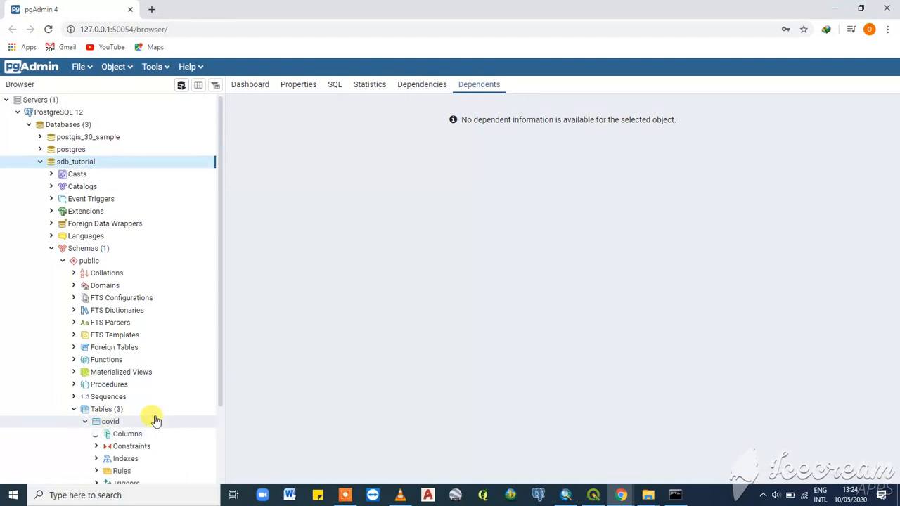
pyautogui.scroll(-4, 130, 443)
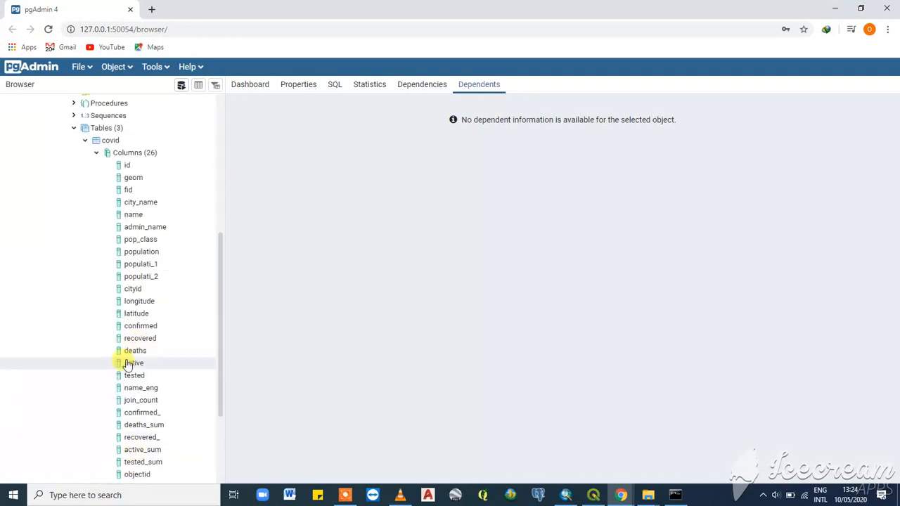
pyautogui.scroll(3, 127, 363)
pyautogui.scroll(1, 127, 363)
pyautogui.click(96, 377)
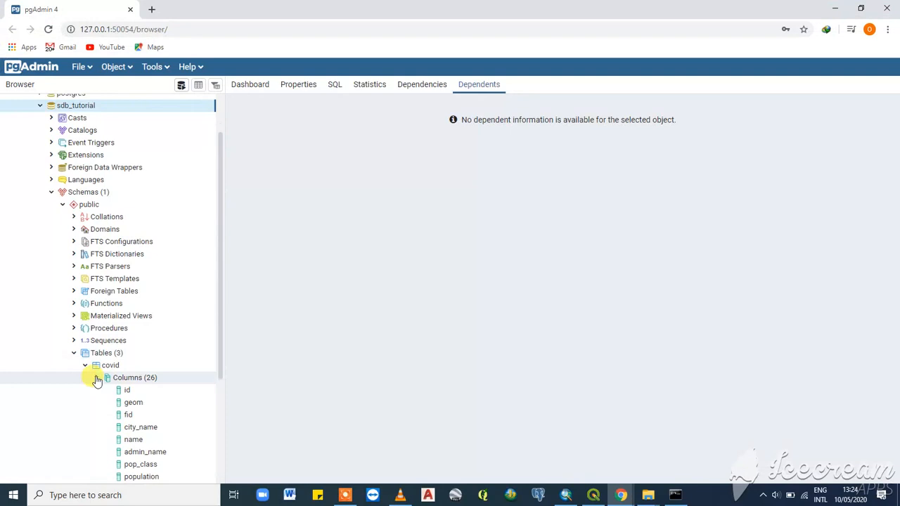
pyautogui.click(85, 365)
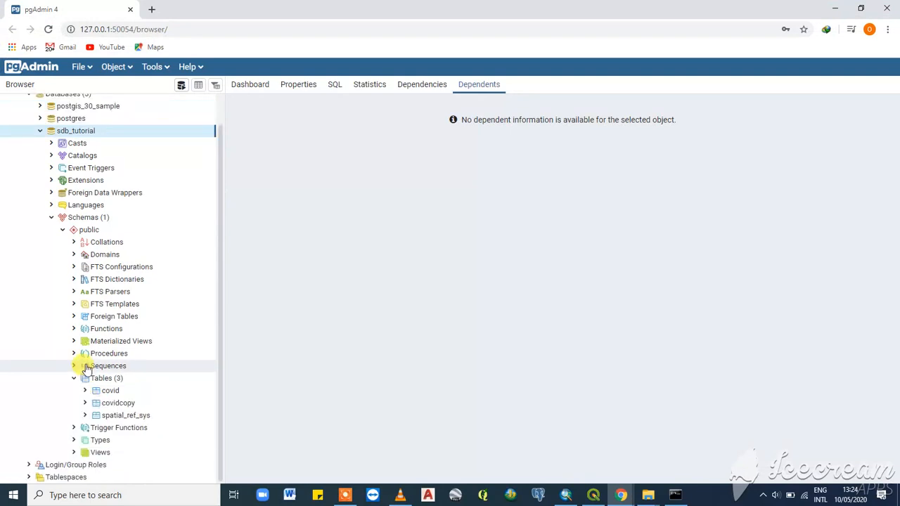
# - Return to Command Prompt and scroll back through the psql session output
pyautogui.click(834, 8)
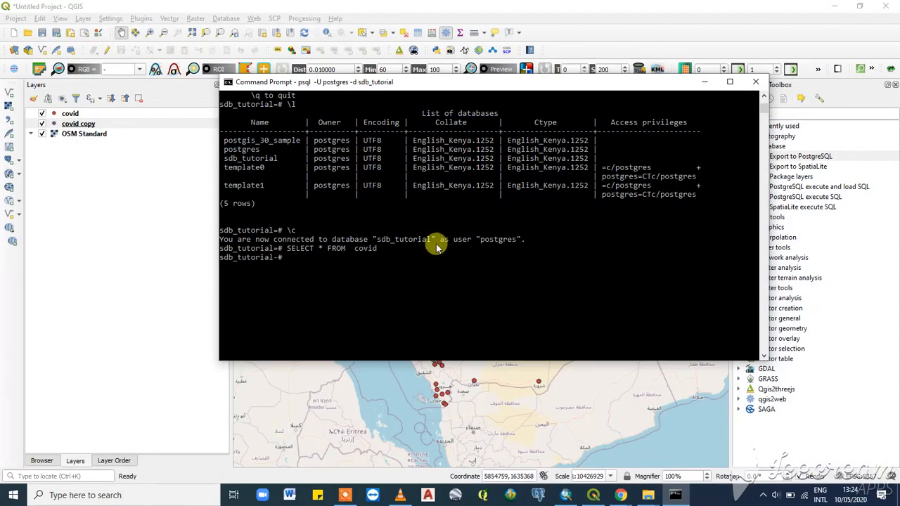
pyautogui.scroll(4, 444, 208)
pyautogui.press('Return')
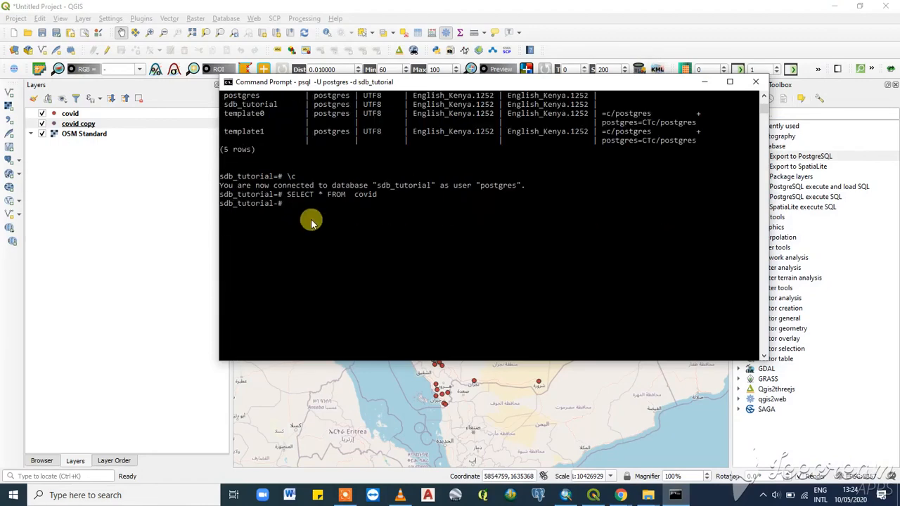
pyautogui.scroll(12, 372, 203)
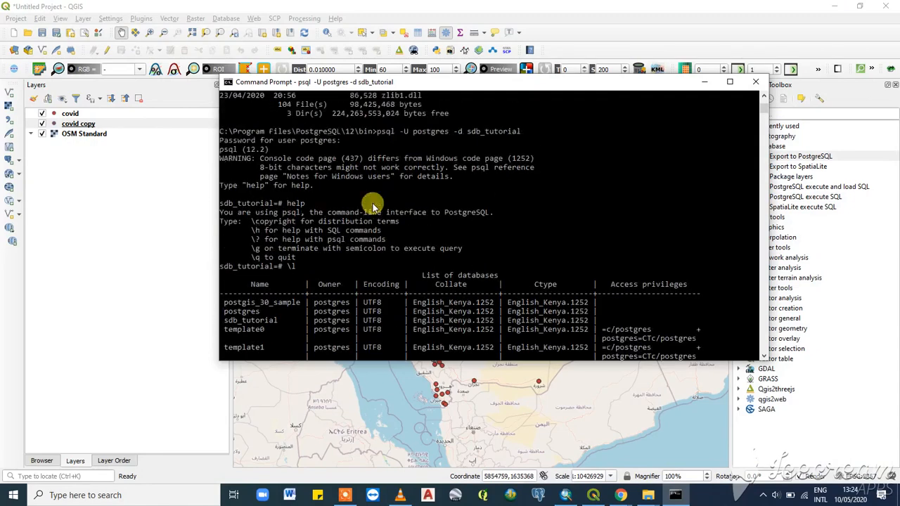
# - Quit psql with \q and close the Command Prompt window
pyautogui.scroll(-12, 373, 205)
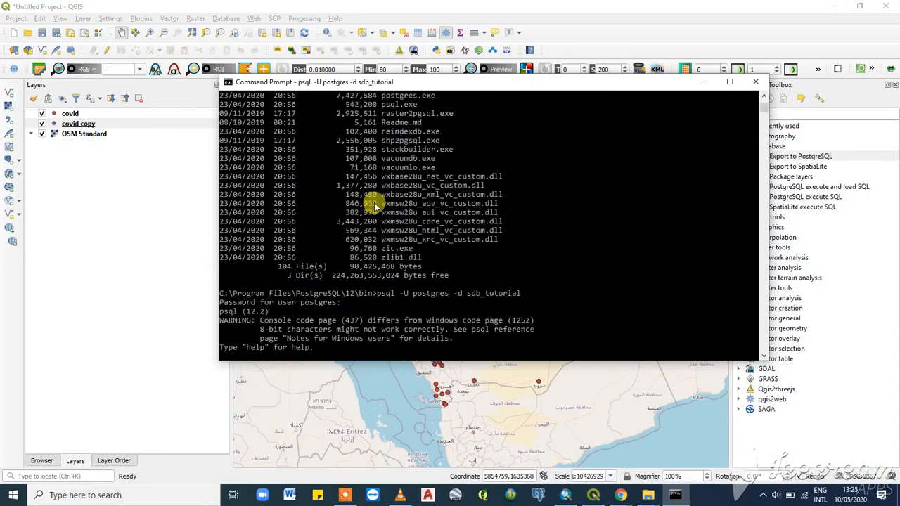
pyautogui.scroll(8, 372, 211)
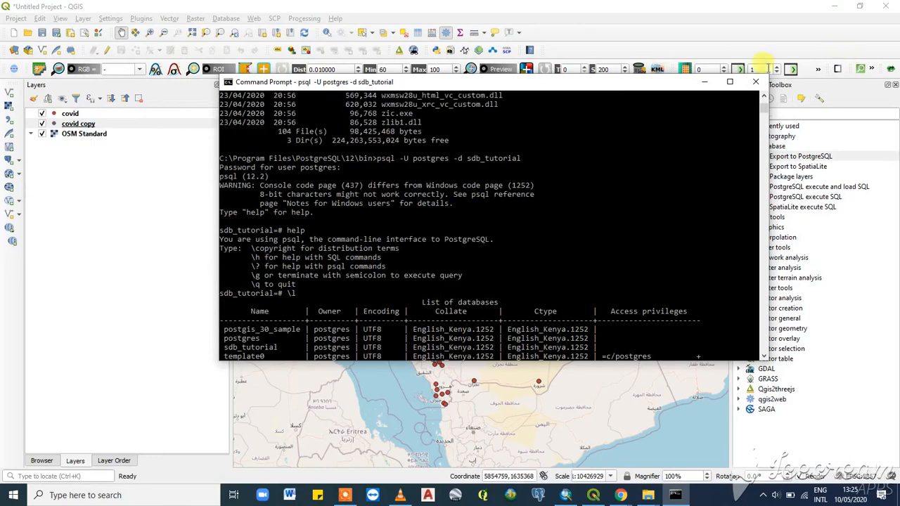
pyautogui.scroll(-5, 588, 209)
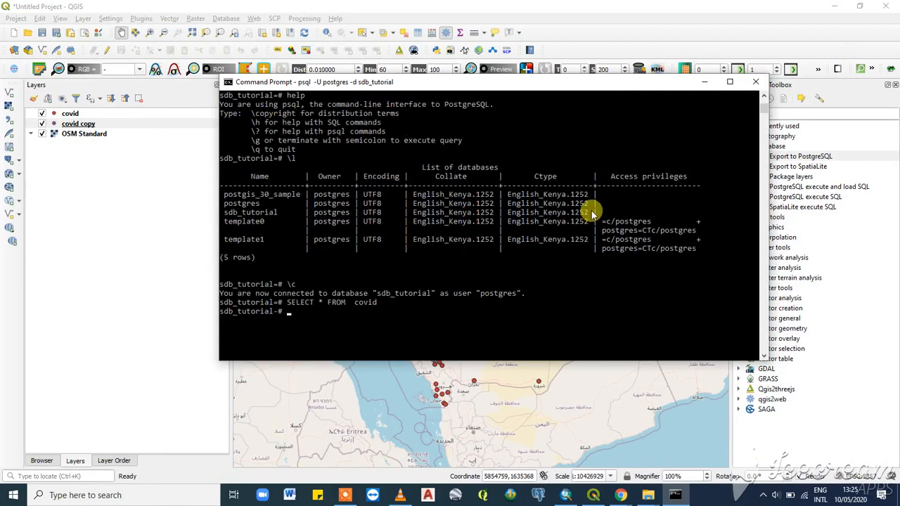
pyautogui.write('\\q')
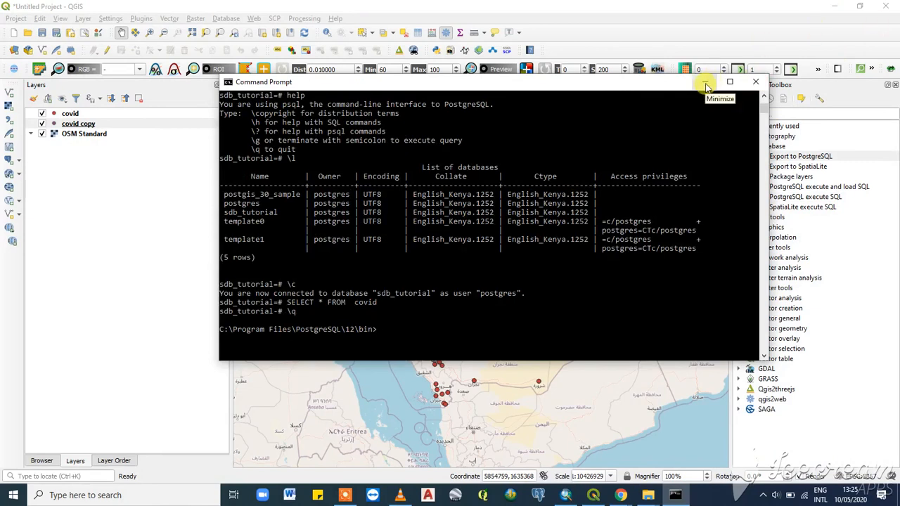
pyautogui.click(757, 84)
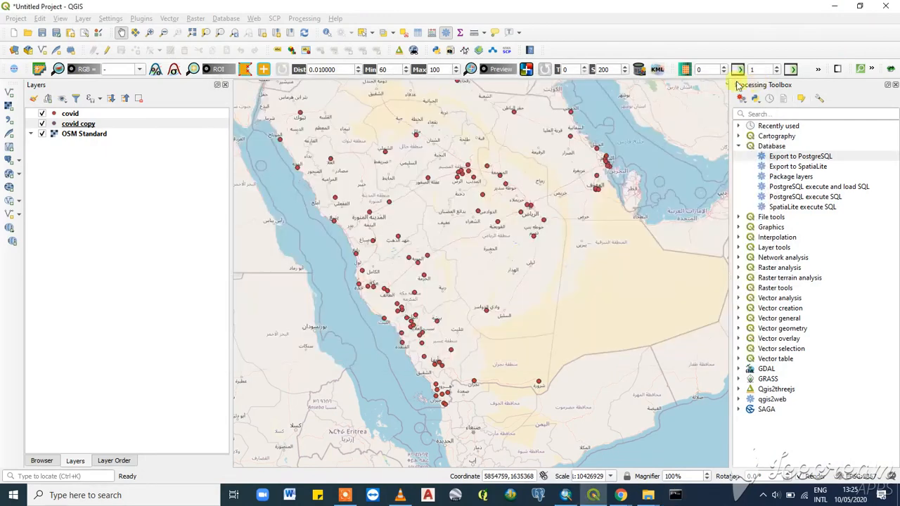
# - Search Windows for "envir", open Edit the system environment variables, and open the Environment Variables window
pyautogui.click(64, 497)
pyautogui.write('e')
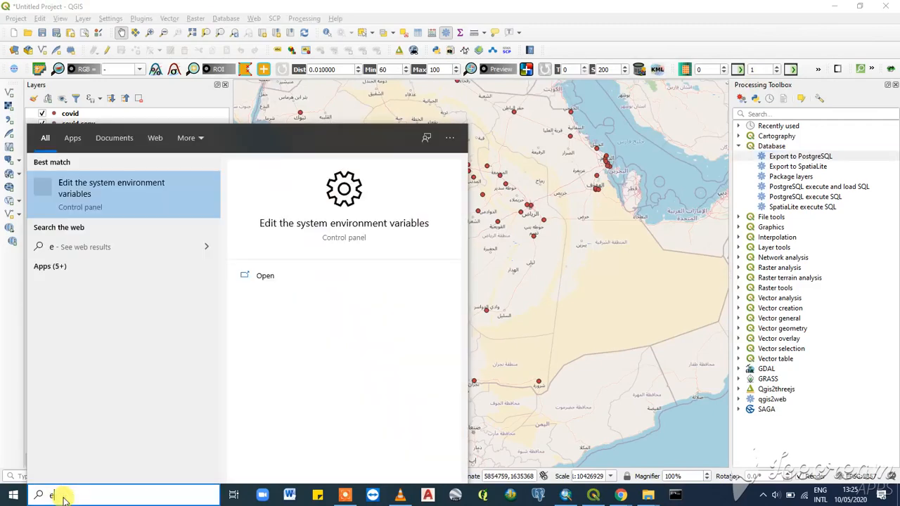
pyautogui.write('nvir')
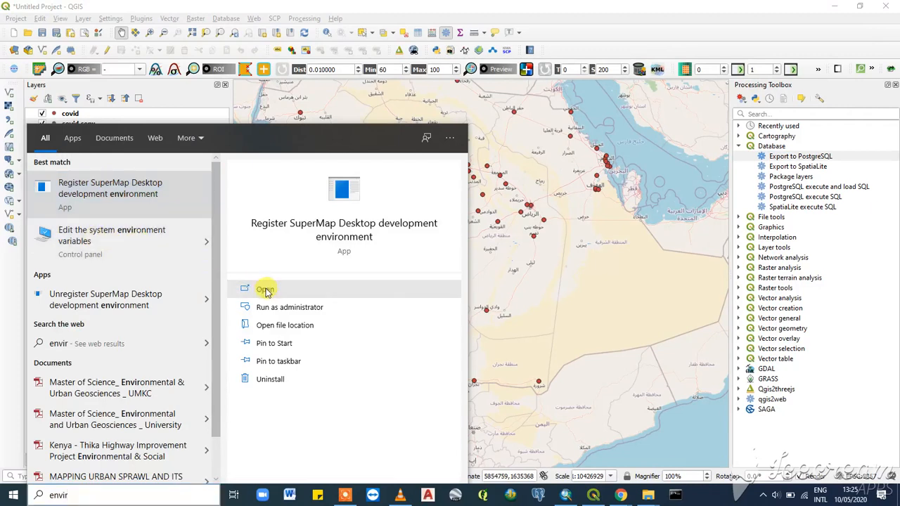
pyautogui.click(102, 258)
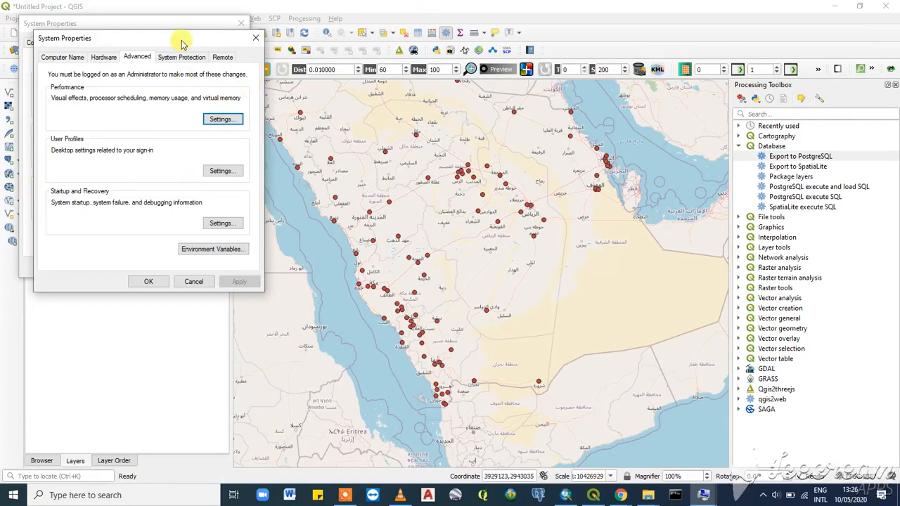
pyautogui.moveTo(182, 44); pyautogui.dragTo(441, 74)
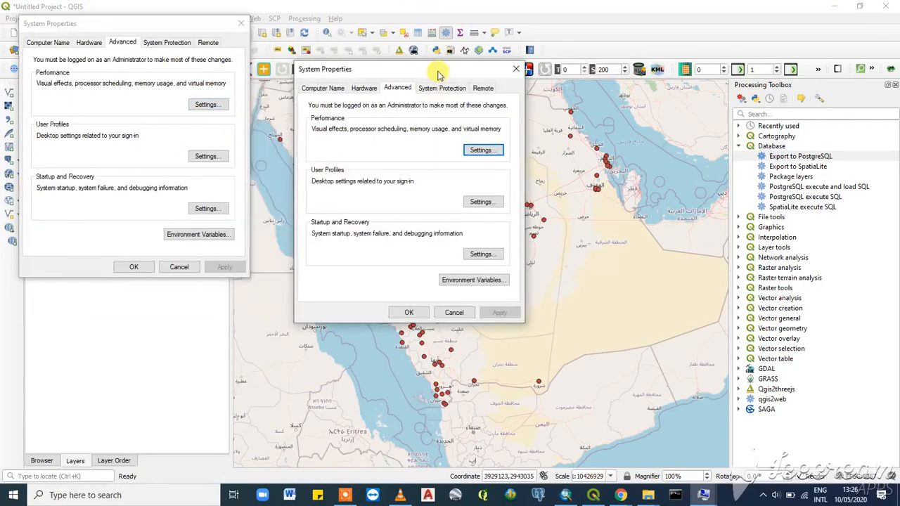
pyautogui.click(453, 283)
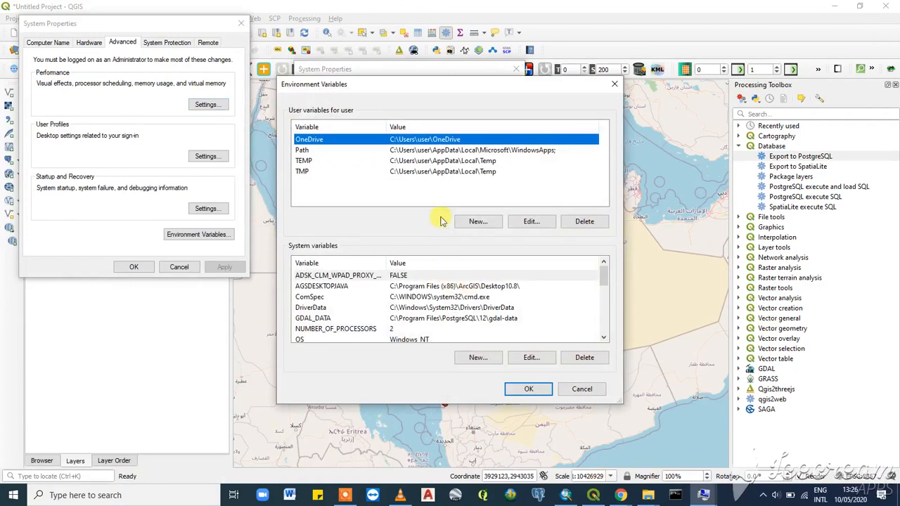
pyautogui.scroll(-4, 385, 292)
pyautogui.scroll(3, 385, 292)
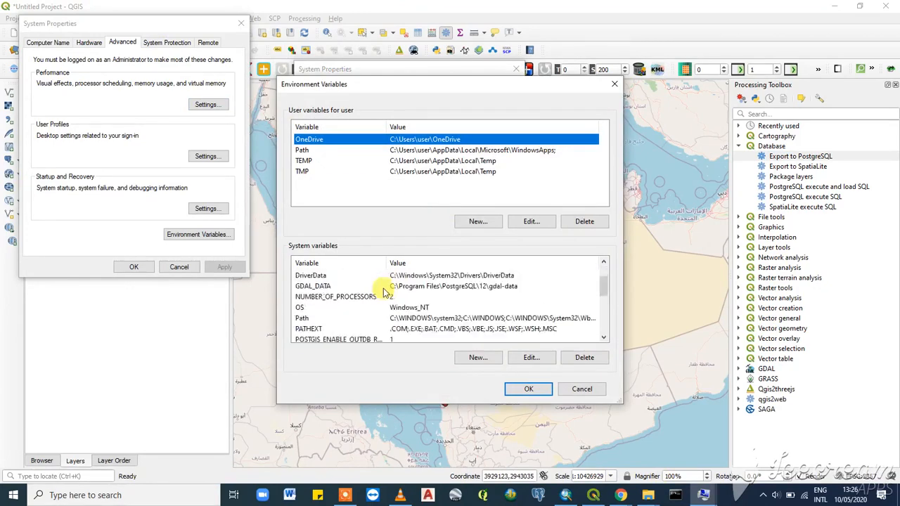
pyautogui.scroll(-3, 386, 291)
pyautogui.scroll(4, 324, 322)
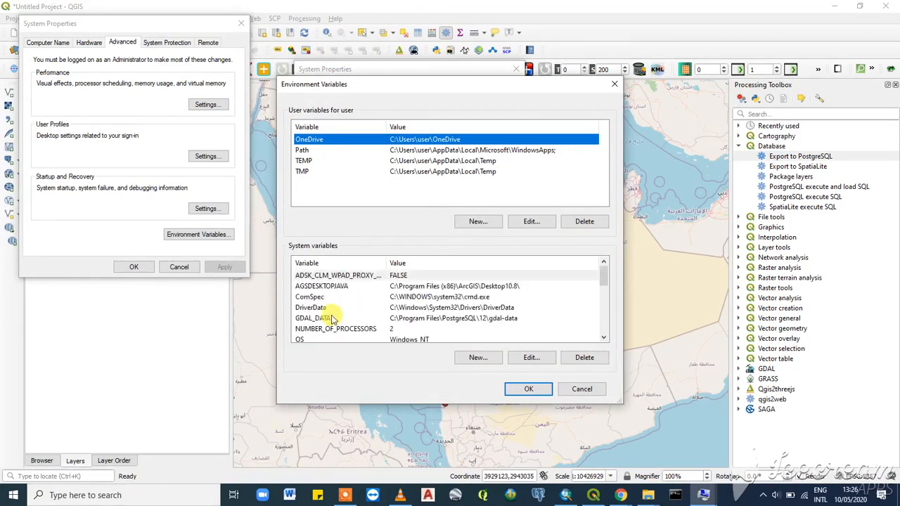
pyautogui.scroll(-2, 333, 320)
pyautogui.scroll(1, 309, 317)
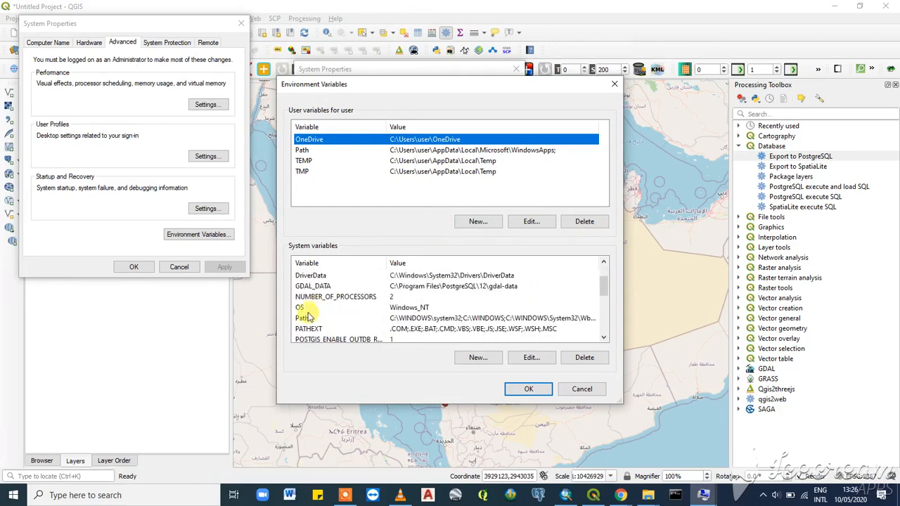
pyautogui.click(307, 318)
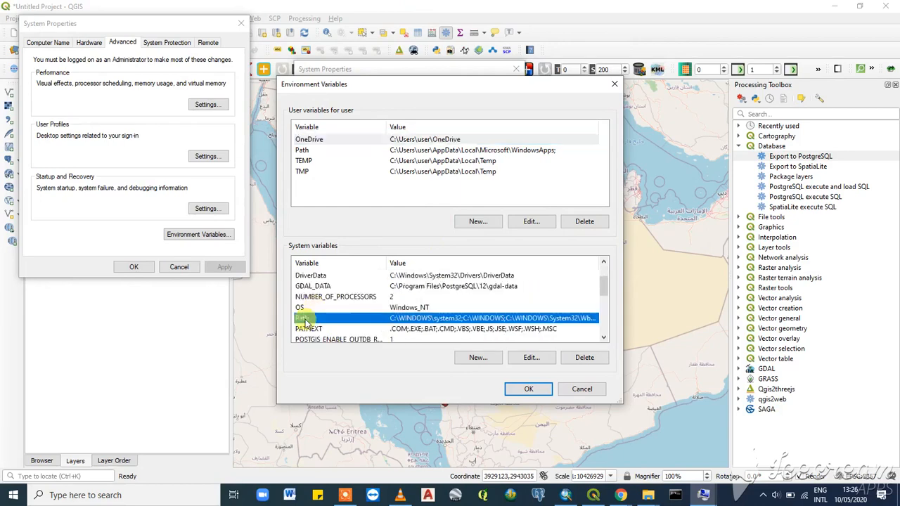
pyautogui.click(531, 359)
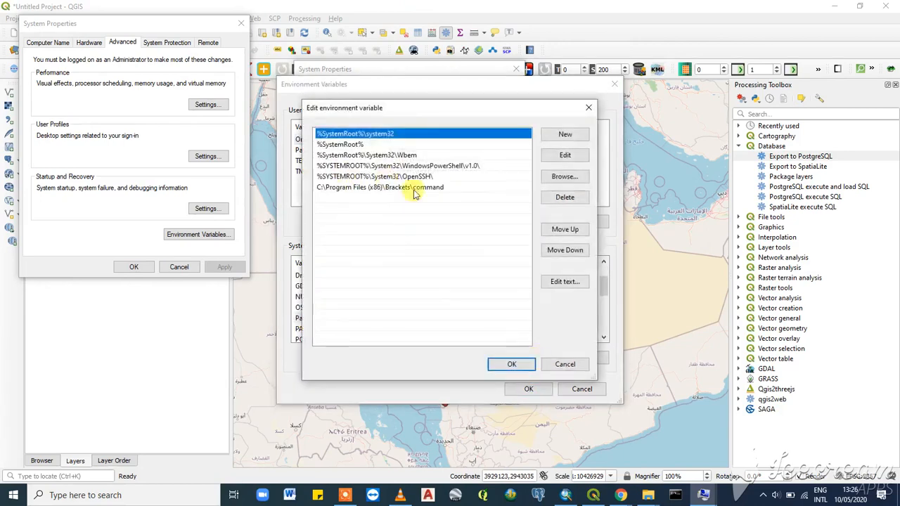
pyautogui.click(563, 134)
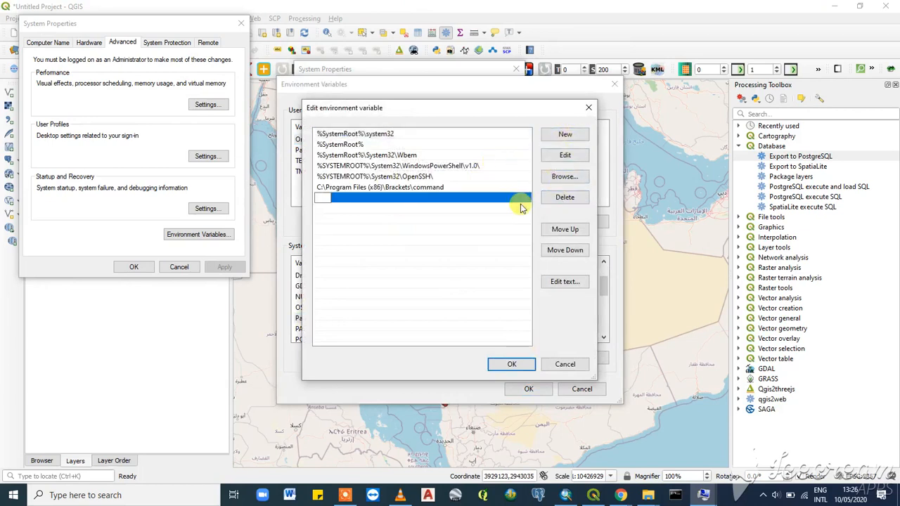
pyautogui.write('C')
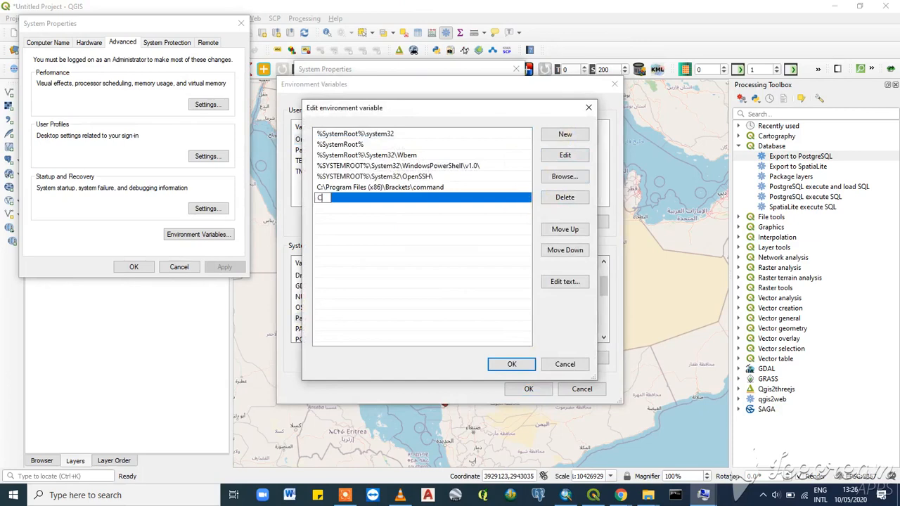
pyautogui.press('Escape')
pyautogui.press('Escape')
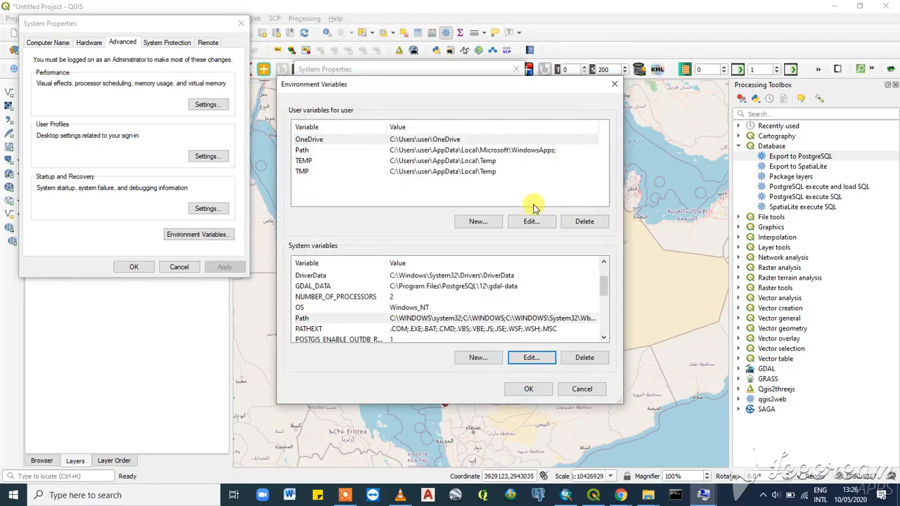
# - Add C:\Program Files\PostgreSQL\12\bin as a new entry to the system Path variable and confirm all dialogs
pyautogui.scroll(-3, 556, 306)
pyautogui.scroll(4, 560, 306)
pyautogui.scroll(-5, 561, 306)
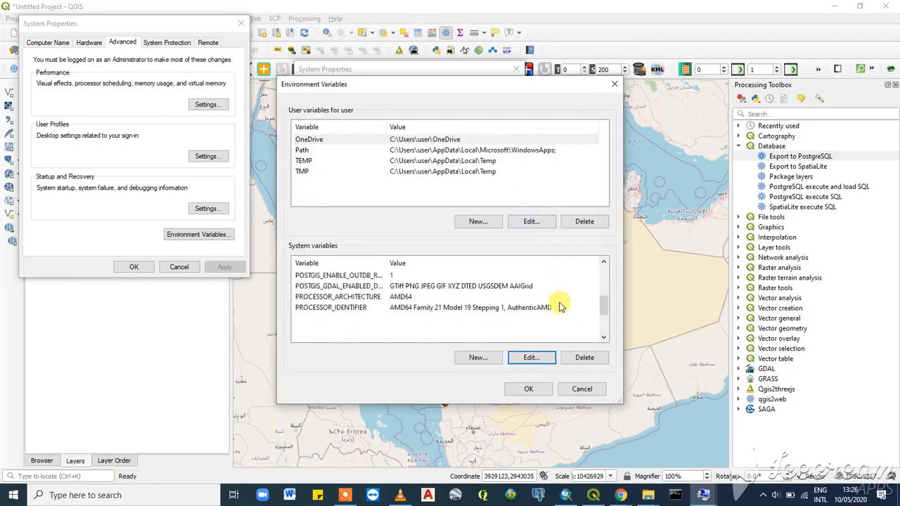
pyautogui.scroll(3, 358, 317)
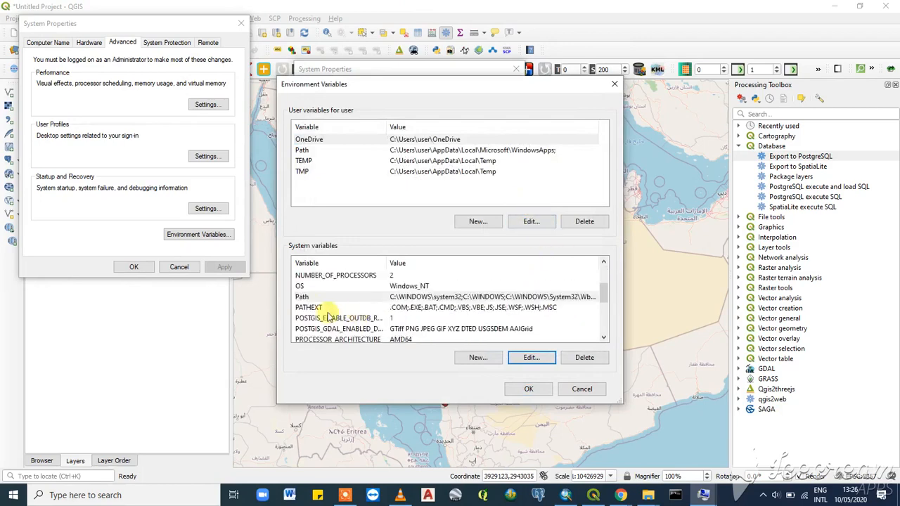
pyautogui.doubleClick(306, 297)
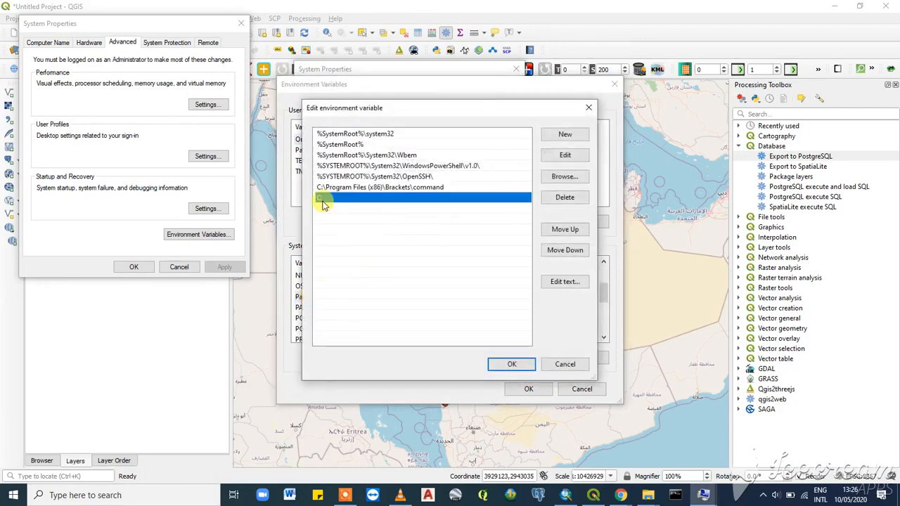
pyautogui.doubleClick(322, 197)
pyautogui.write(':')
pyautogui.write('C')
pyautogui.write(':')
pyautogui.write('\\')
pyautogui.write('P')
pyautogui.write('rogra')
pyautogui.write('mm')
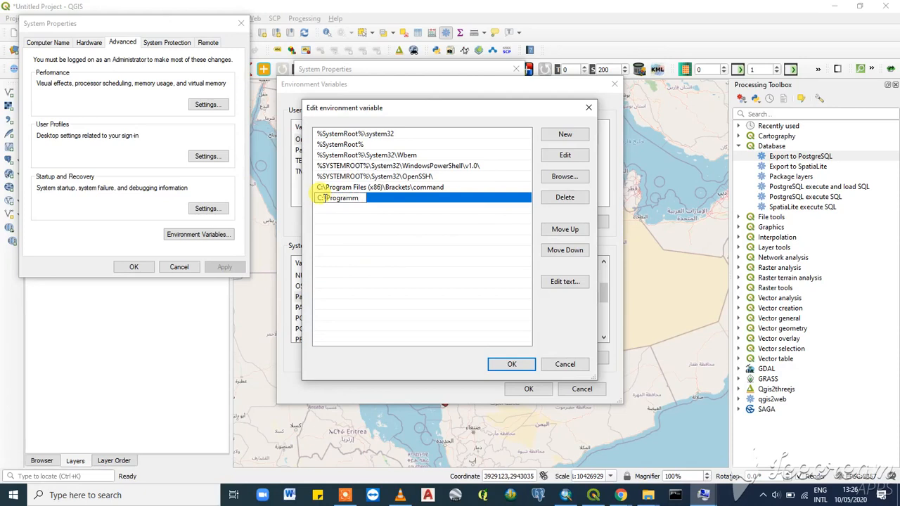
pyautogui.press('BackSpace')
pyautogui.write('Files')
pyautogui.write('\\Postgre')
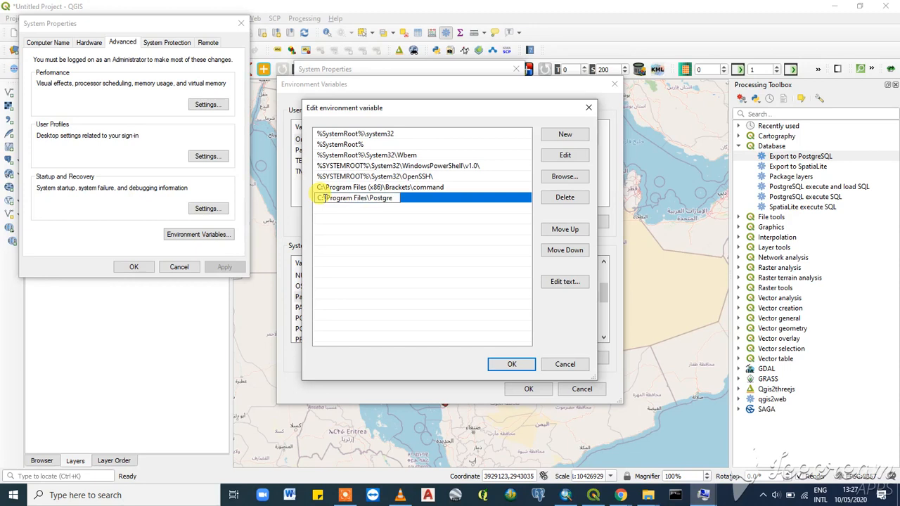
pyautogui.write('SQL\\12\\bin')
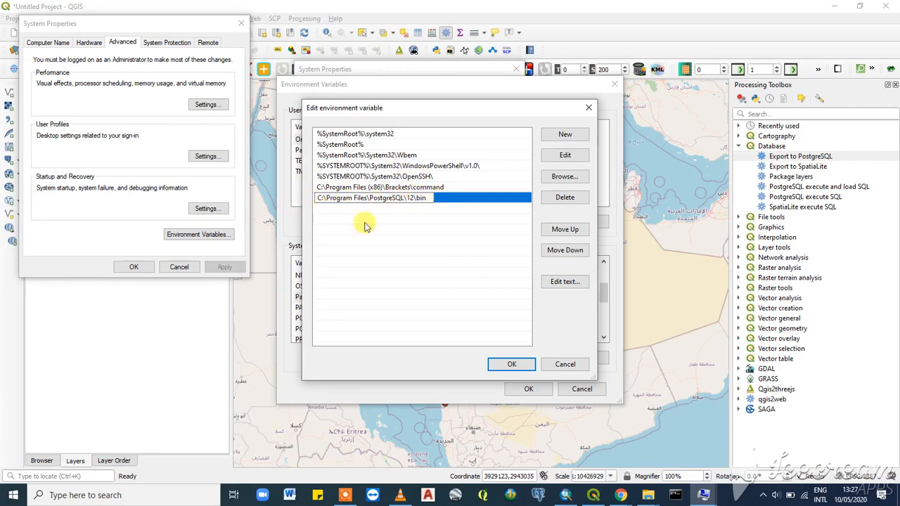
pyautogui.click(513, 364)
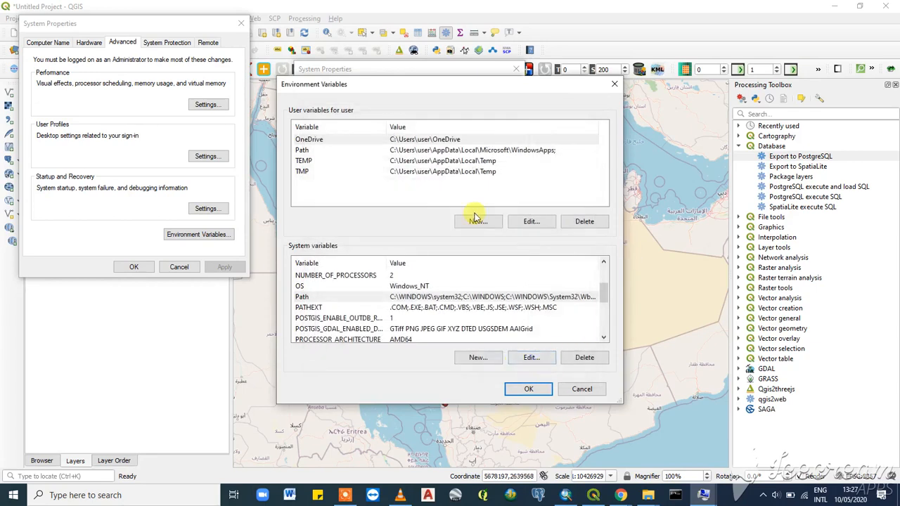
pyautogui.click(526, 391)
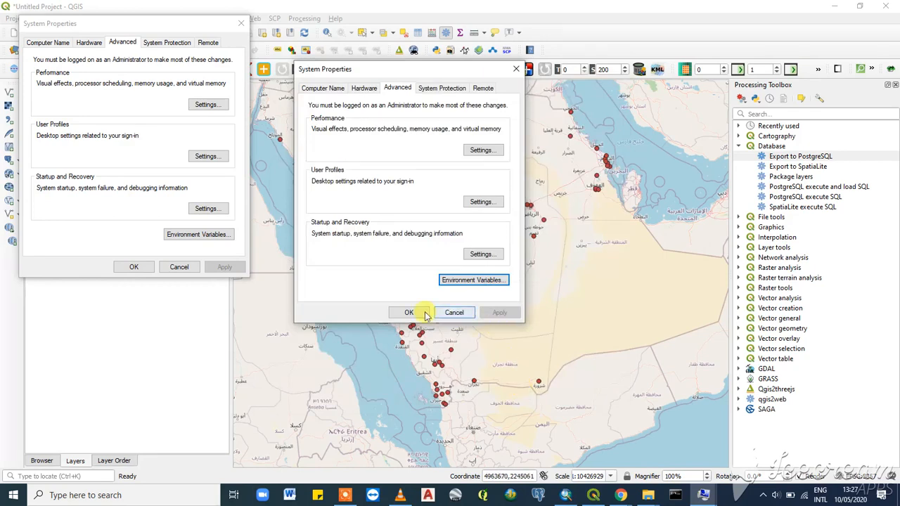
pyautogui.click(408, 310)
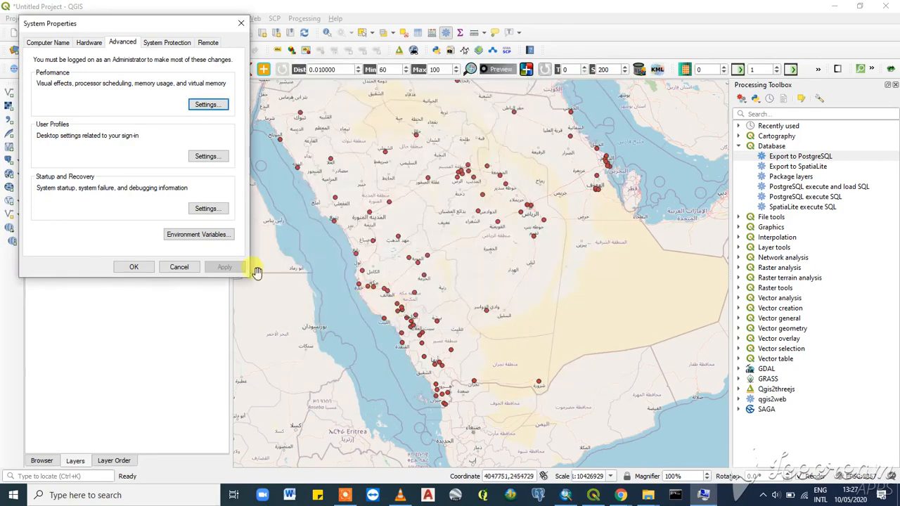
pyautogui.click(181, 268)
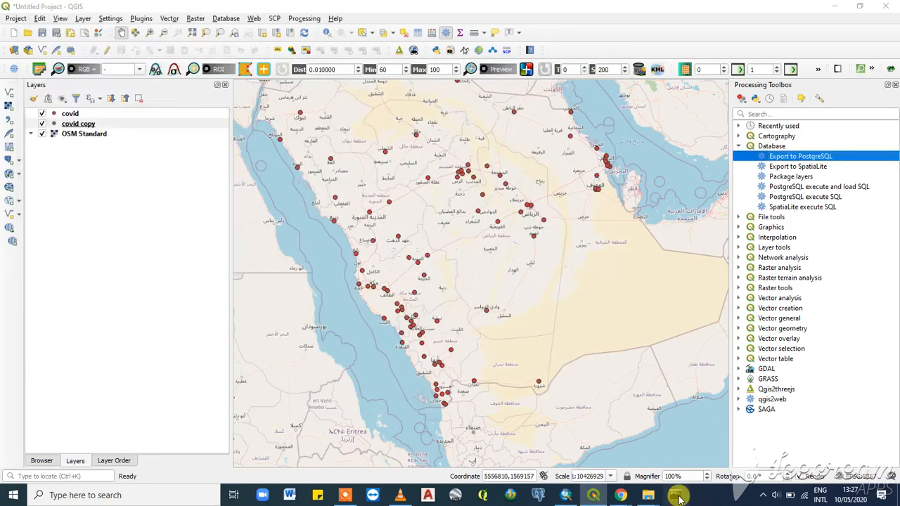
# - Open a new Command Prompt, try running psql without connection options twice, and close the window
pyautogui.click(678, 499)
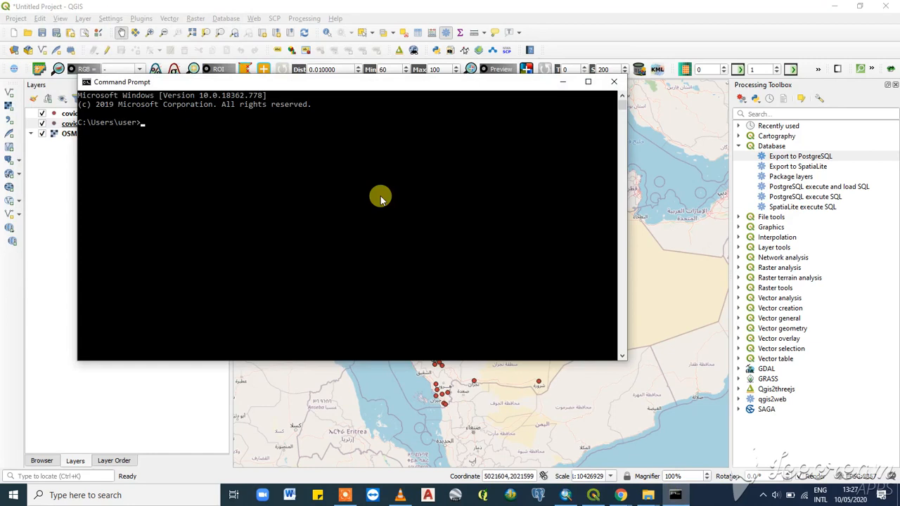
pyautogui.write('psql')
pyautogui.press('Return')
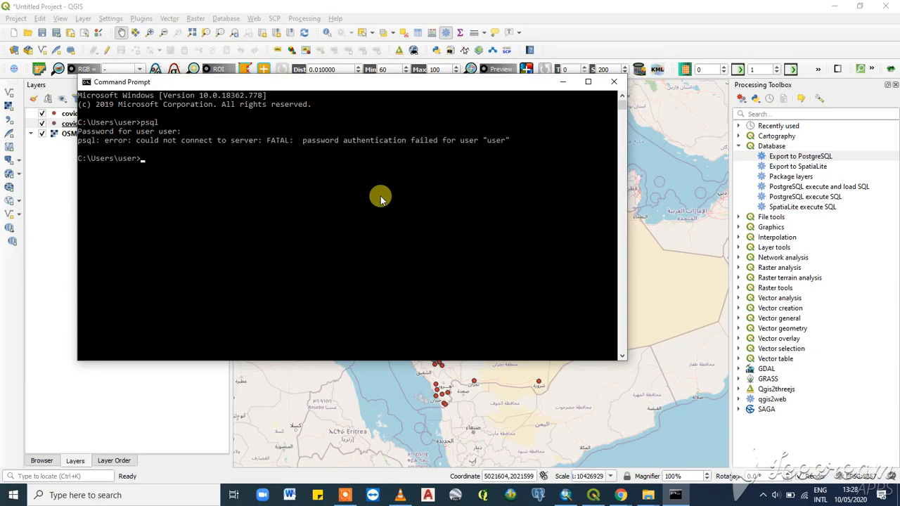
pyautogui.write('psql')
pyautogui.press('Return')
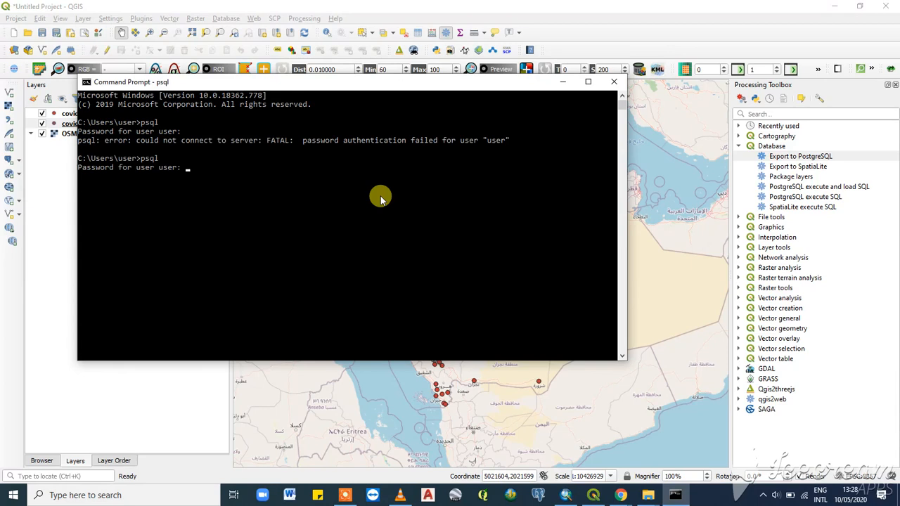
pyautogui.press('Return')
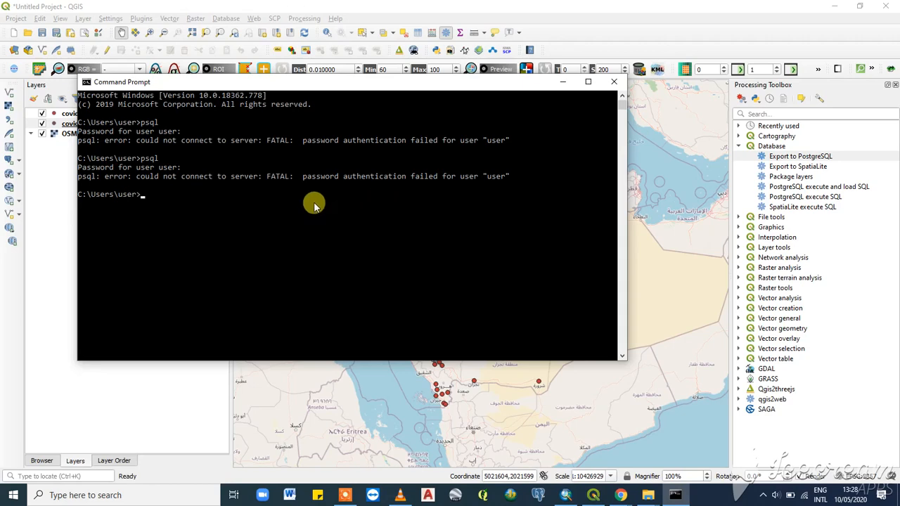
pyautogui.click(614, 81)
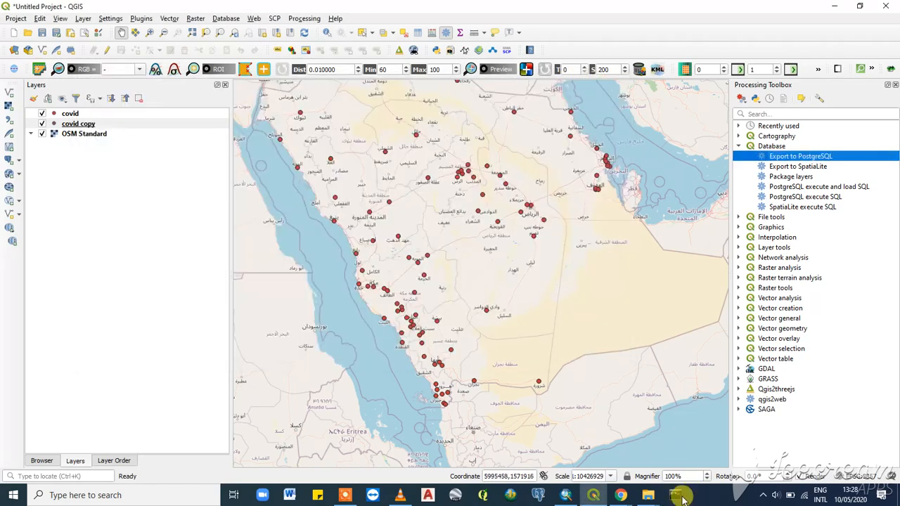
# - Open Command Prompt again and connect with psql -U postgres -d sdb_tutorial from the user directory
pyautogui.click(589, 339)
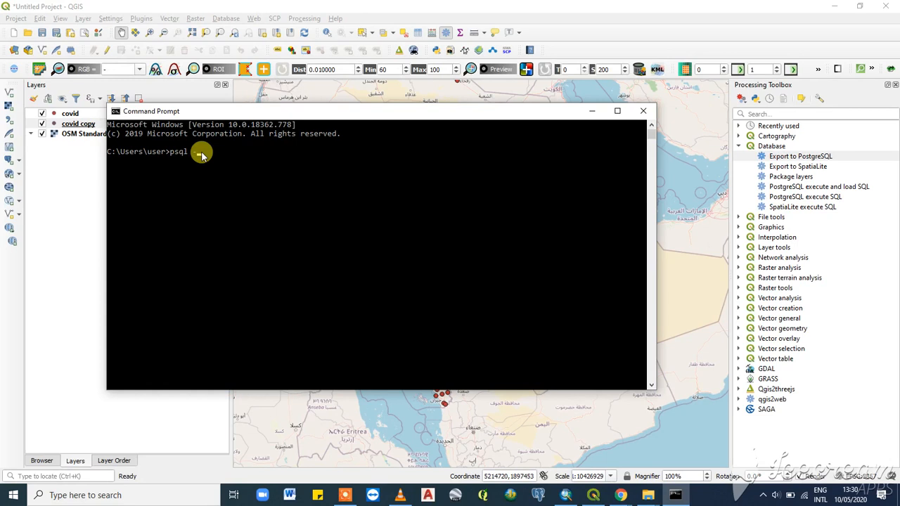
pyautogui.write('U')
pyautogui.write('postgres -d sdb_tutorial')
pyautogui.press('Return')
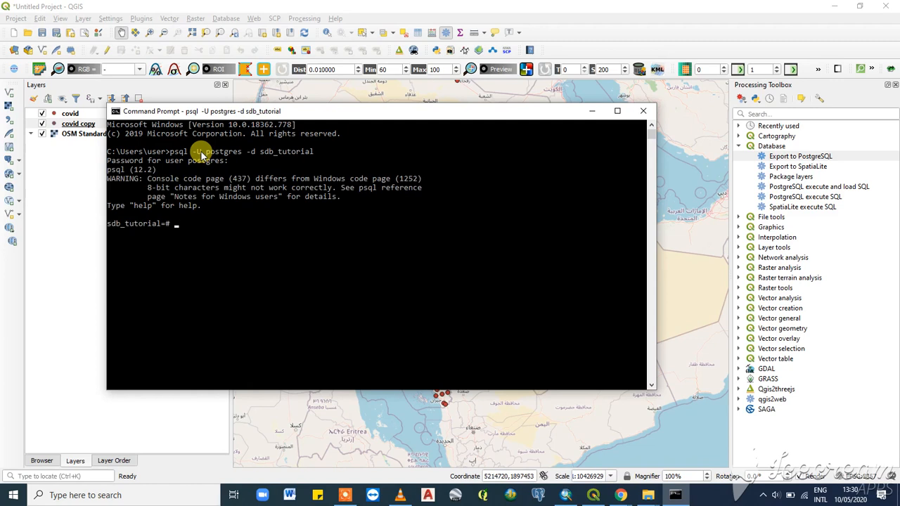
# - Run the query SELECT * FROM sdb_tutorial; at the psql prompt
pyautogui.write('Select')
pyautogui.press('BackSpace')
pyautogui.press('BackSpace')
pyautogui.press('BackSpace')
pyautogui.press('BackSpace')
pyautogui.press('BackSpace')
pyautogui.press('BackSpace')
pyautogui.write('ELECT * FROM sd_TUTORIAL')
pyautogui.press('BackSpace')
pyautogui.press('BackSpace')
pyautogui.press('BackSpace')
pyautogui.press('BackSpace')
pyautogui.press('BackSpace')
pyautogui.press('BackSpace')
pyautogui.press('BackSpace')
pyautogui.press('BackSpace')
pyautogui.write('b')
pyautogui.press('BackSpace')
pyautogui.press('BackSpace')
pyautogui.press('BackSpace')
pyautogui.write('b_tutorial;')
pyautogui.press('Return')
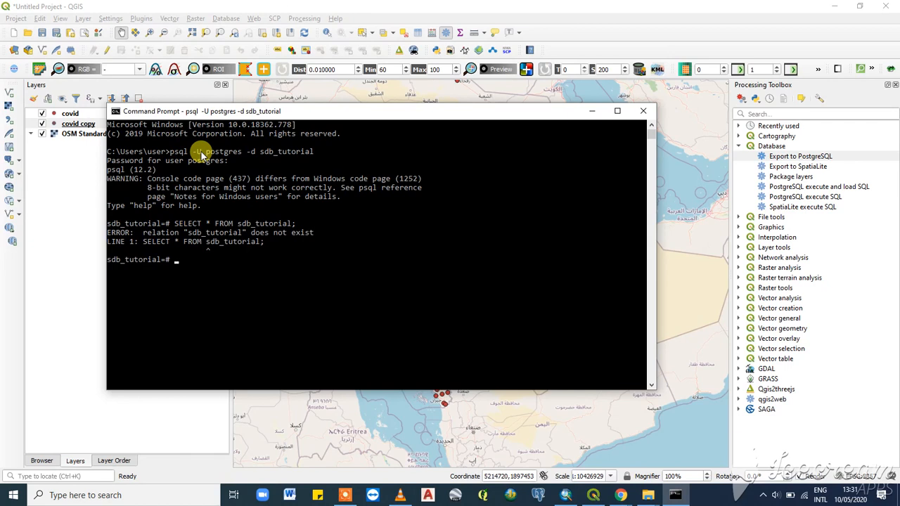
# - Recall the previous query and run it against the covid table instead: SELECT * FROM covid;
pyautogui.press('Up')
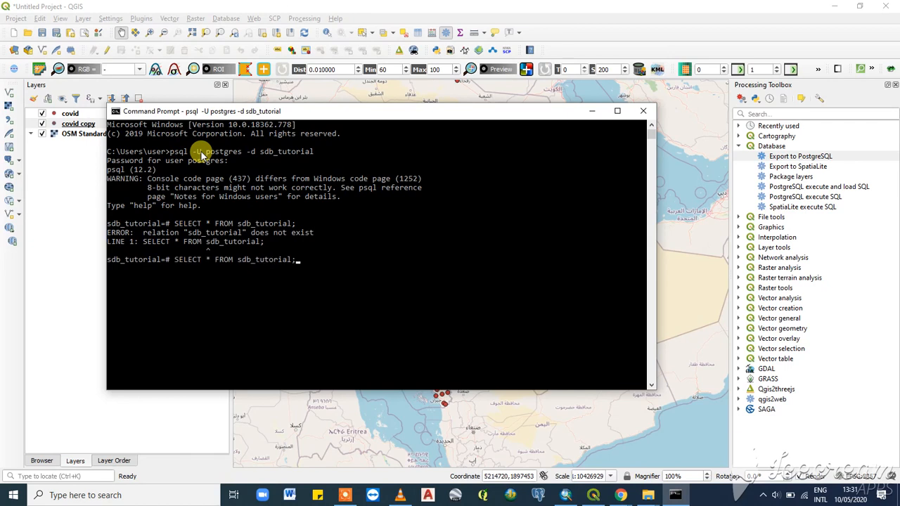
pyautogui.press('BackSpace')
pyautogui.press('BackSpace')
pyautogui.press('BackSpace')
pyautogui.press('BackSpace')
pyautogui.press('BackSpace')
pyautogui.press('BackSpace')
pyautogui.press('BackSpace')
pyautogui.press('BackSpace')
pyautogui.press('BackSpace')
pyautogui.press('BackSpace')
pyautogui.press('BackSpace')
pyautogui.press('BackSpace')
pyautogui.press('BackSpace')
pyautogui.write('covid')
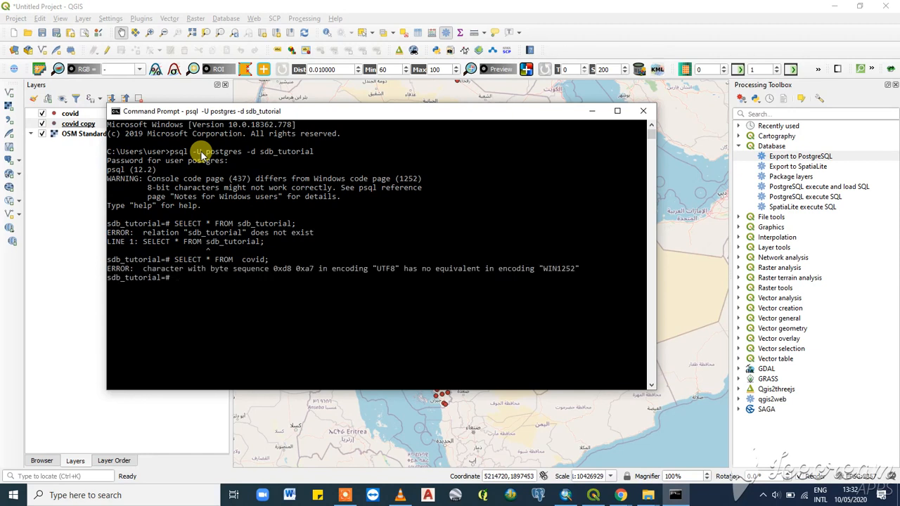
# - Recall the query again and change its table to public.covid
pyautogui.press('Up')
pyautogui.press('BackSpace')
pyautogui.press('BackSpace')
pyautogui.press('BackSpace')
pyautogui.press('BackSpace')
pyautogui.press('BackSpace')
pyautogui.press('BackSpace')
pyautogui.write('public.covid')
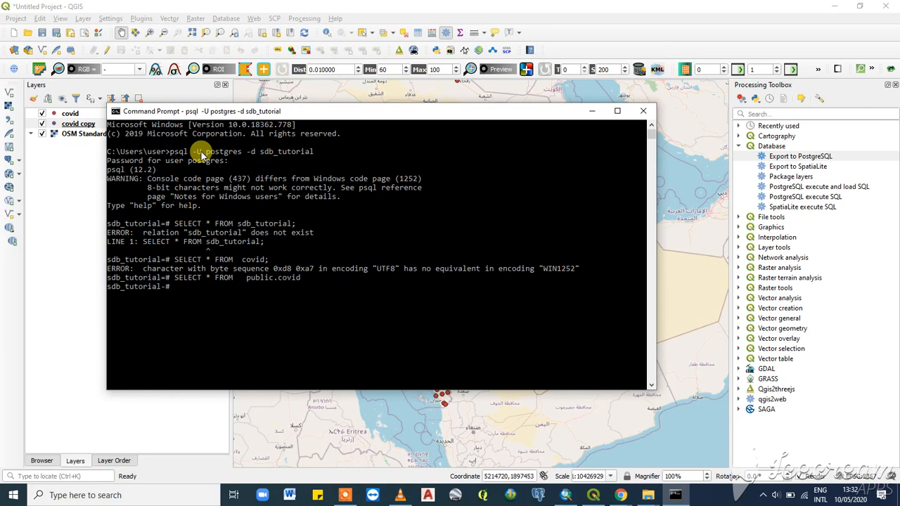
# - Show the psql help for the DROP DATABASE command with \h DROP DATABASE
pyautogui.write('h DROP DATABASE')
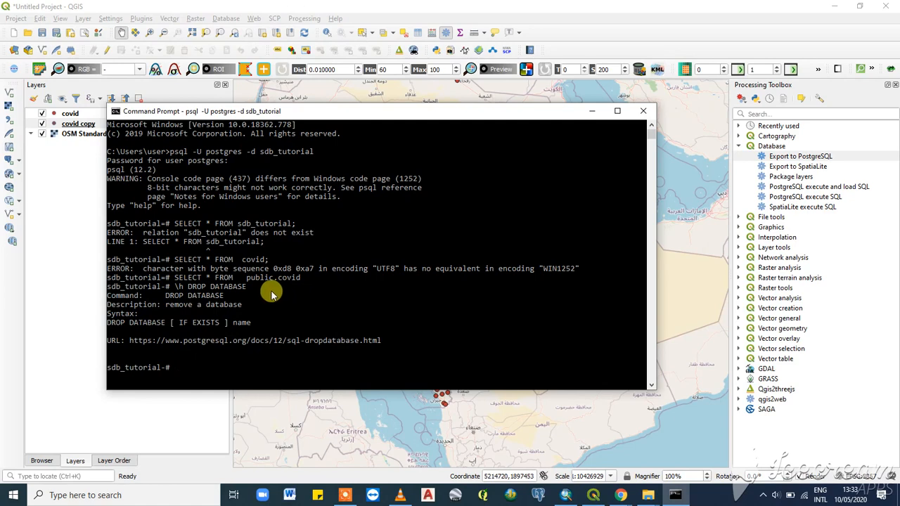
pyautogui.scroll(-4, 214, 257)
pyautogui.scroll(4, 220, 264)
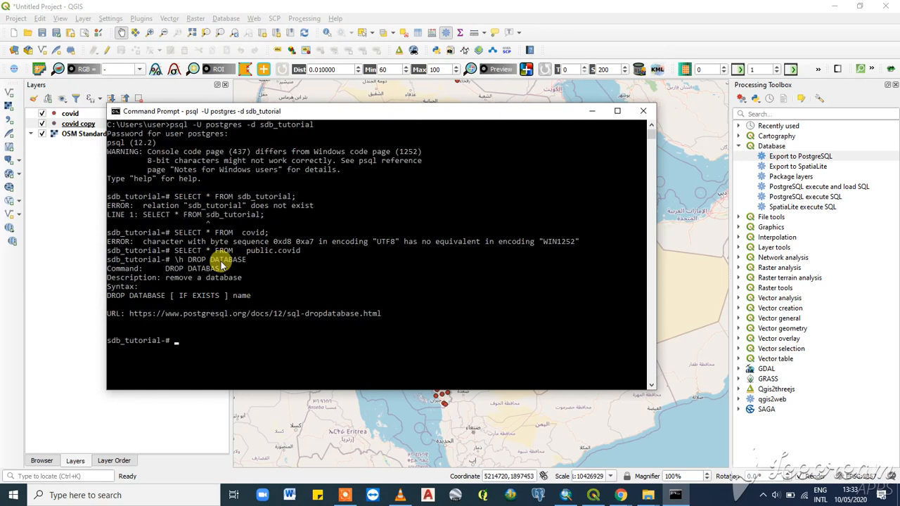
# - Try the \ll command, then run help at the psql prompt
pyautogui.write('\\ll')
pyautogui.press('Return')
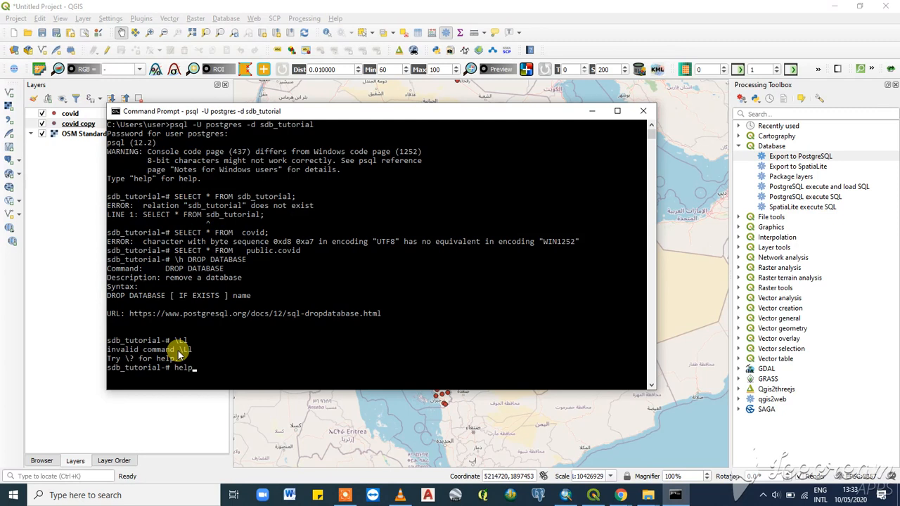
pyautogui.press('Return')
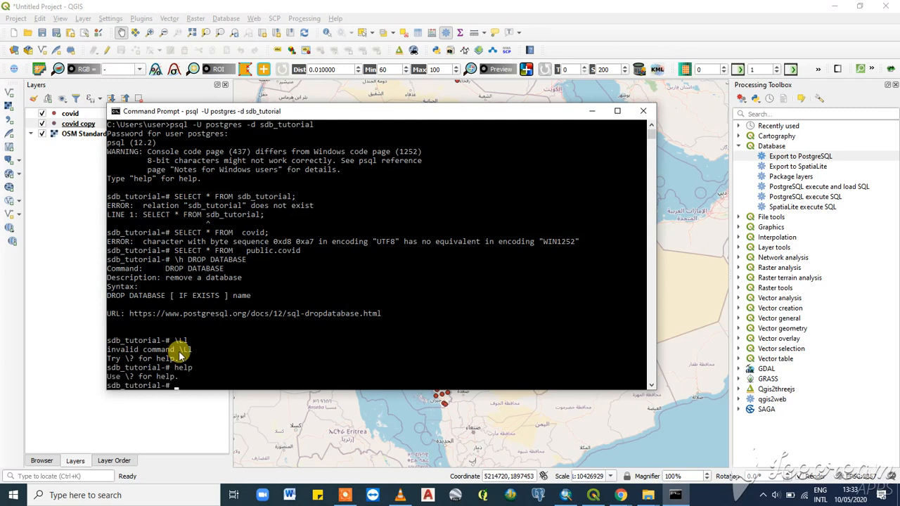
# - Run \g to execute the query buffer, then run help once more
pyautogui.write('q')
pyautogui.press('BackSpace')
pyautogui.write('\\g')
pyautogui.press('Return')
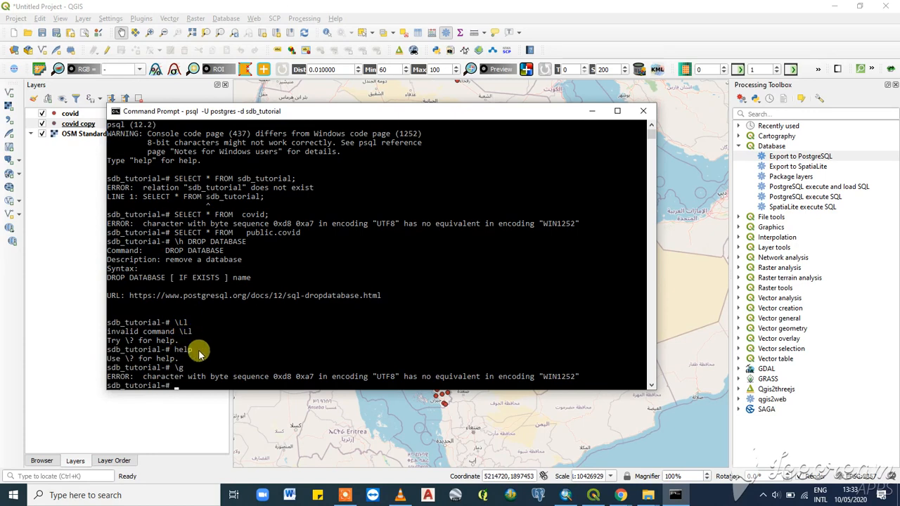
pyautogui.write('help')
pyautogui.press('Return')
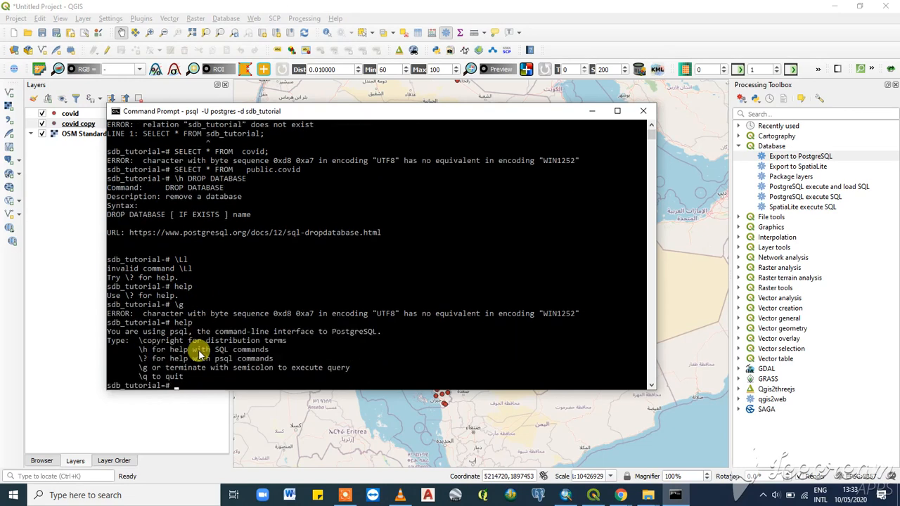
# - List all databases on the server with the \l command
pyautogui.scroll(-3, 238, 278)
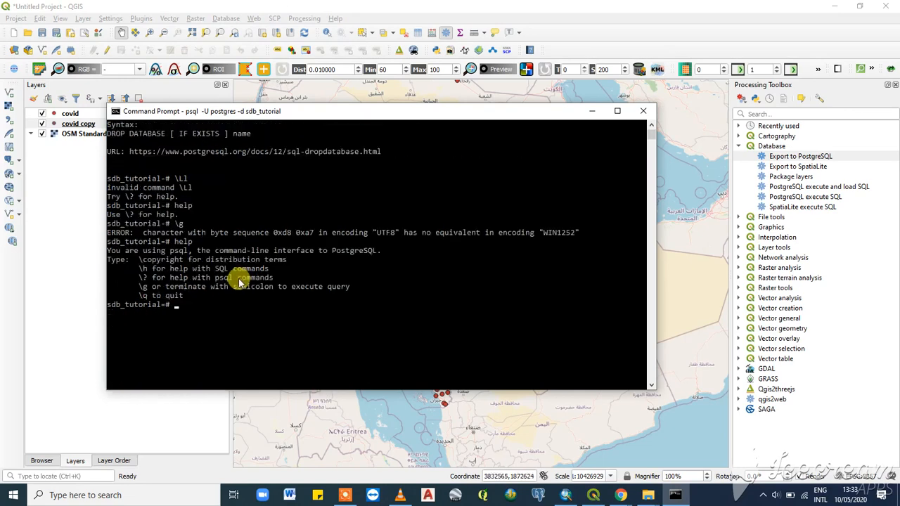
pyautogui.scroll(1, 238, 279)
pyautogui.scroll(-1, 238, 279)
pyautogui.scroll(8, 239, 278)
pyautogui.scroll(-8, 239, 278)
pyautogui.scroll(2, 239, 279)
pyautogui.scroll(-1, 238, 278)
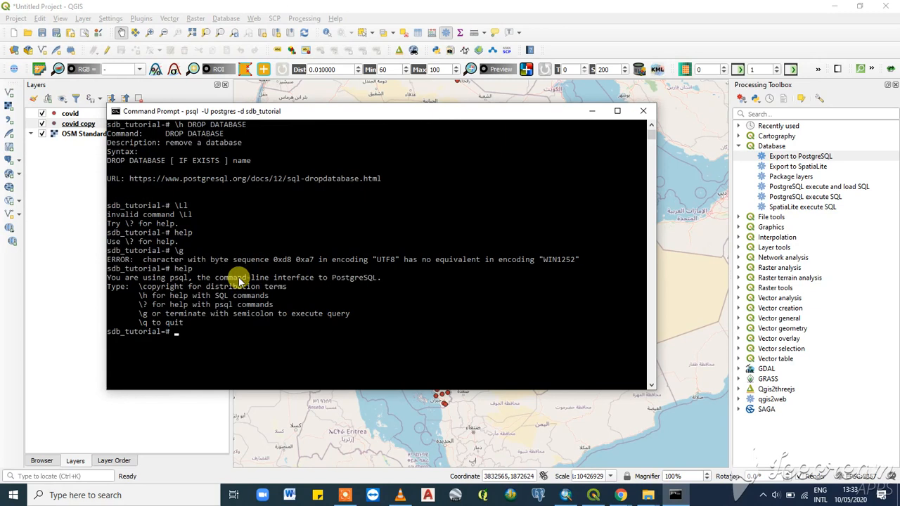
pyautogui.write('\\l')
pyautogui.press('Return')
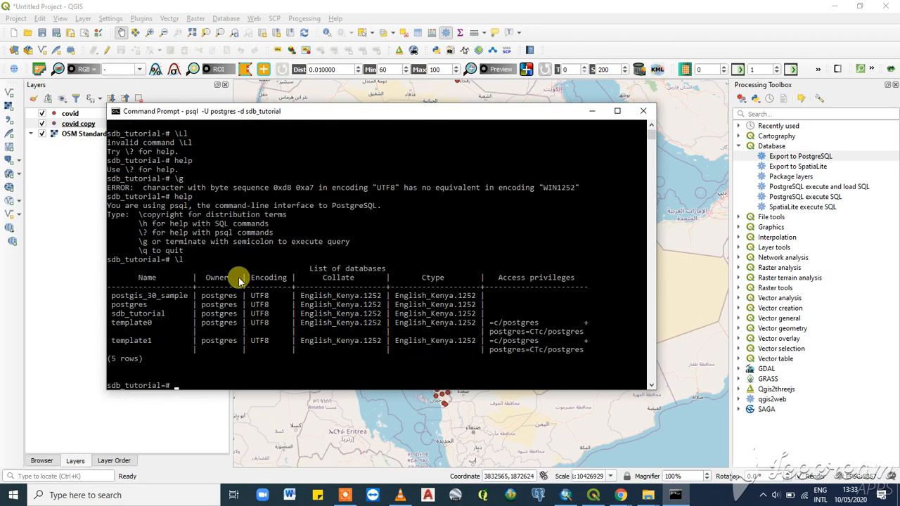
# - Switch the psql session to the postgres database with \c postgres
pyautogui.write('\\c postgres')
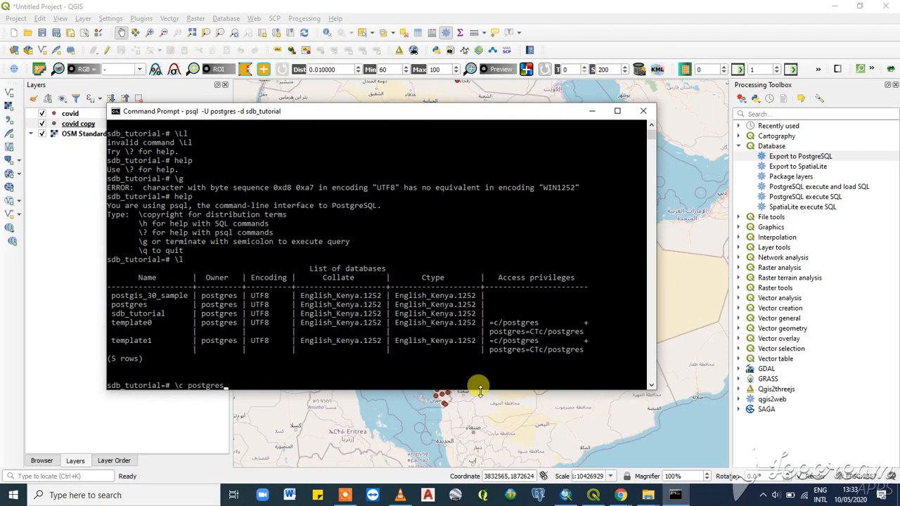
pyautogui.press('Return')
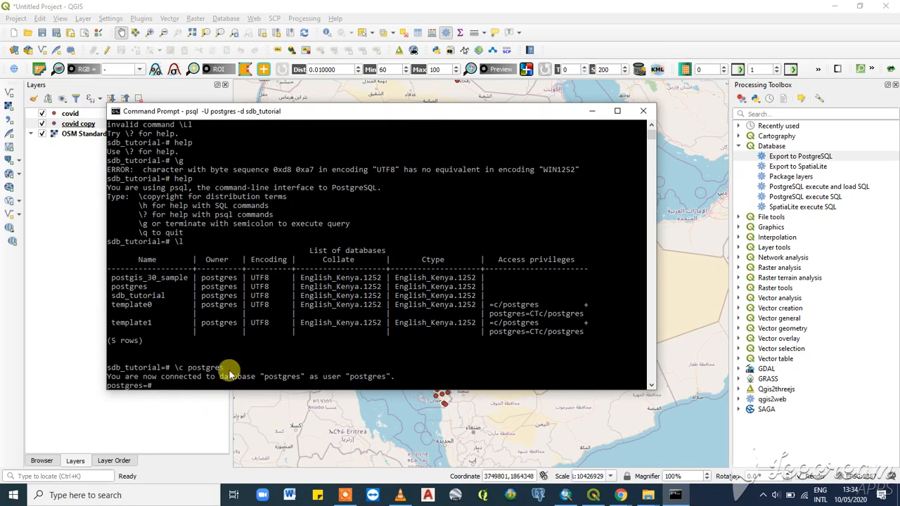
pyautogui.scroll(-1, 241, 365)
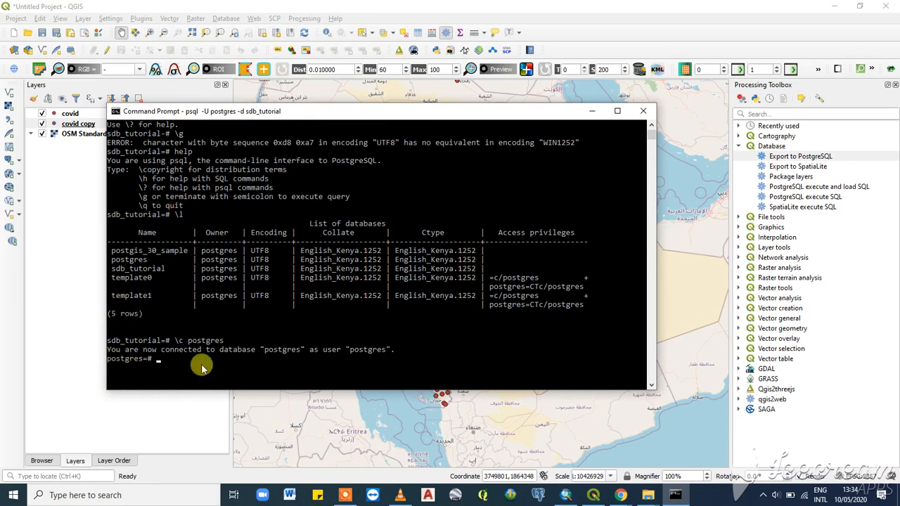
# - Minimize the Command Prompt and switch to pgAdmin 4 in the browser
pyautogui.click(591, 111)
pyautogui.click(838, 6)
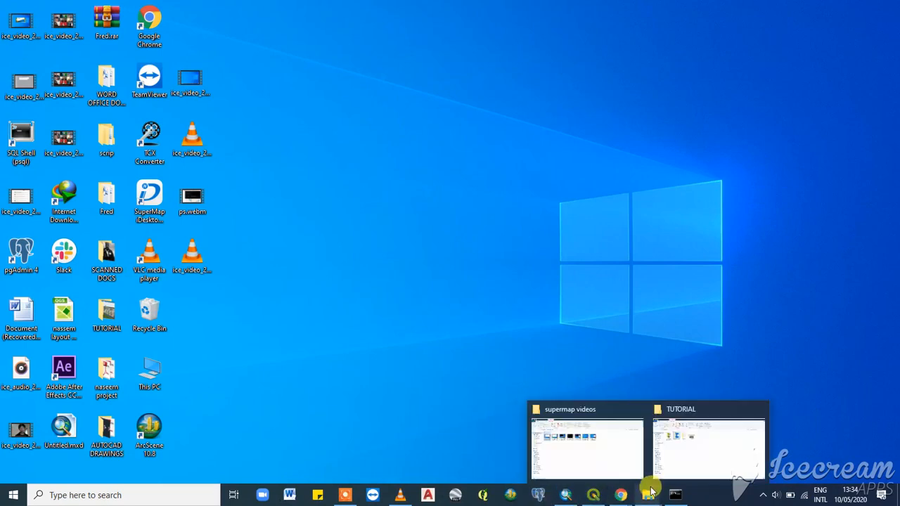
pyautogui.moveTo(612, 499)
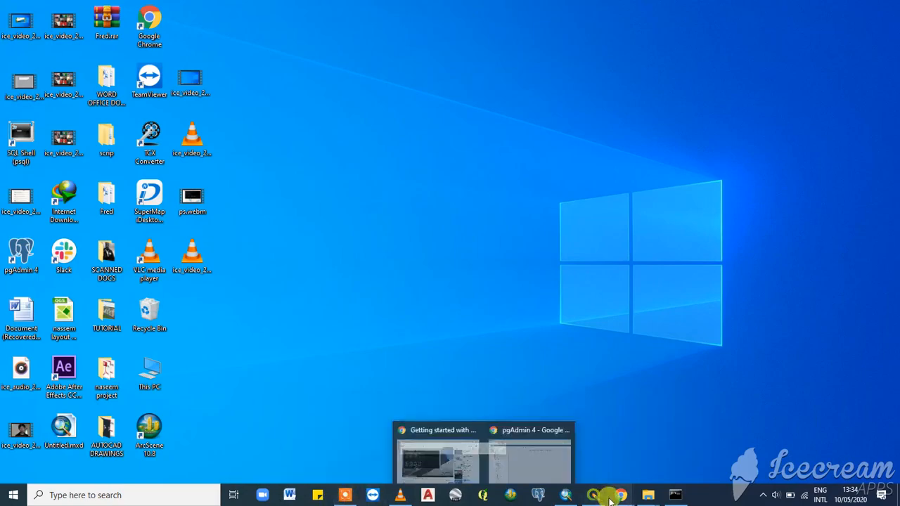
pyautogui.click(639, 479)
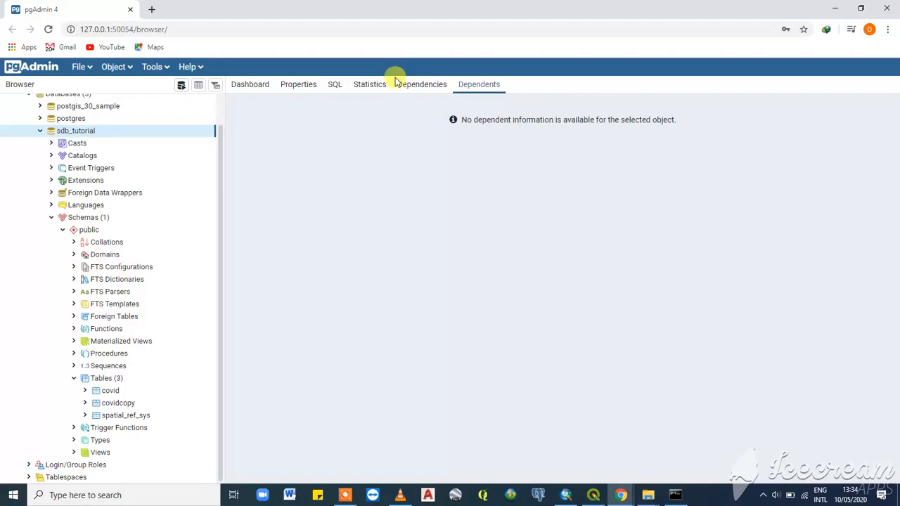
# - Collapse and re-expand the sdb_tutorial database, then open the Query Tool on it
pyautogui.click(51, 218)
pyautogui.click(40, 162)
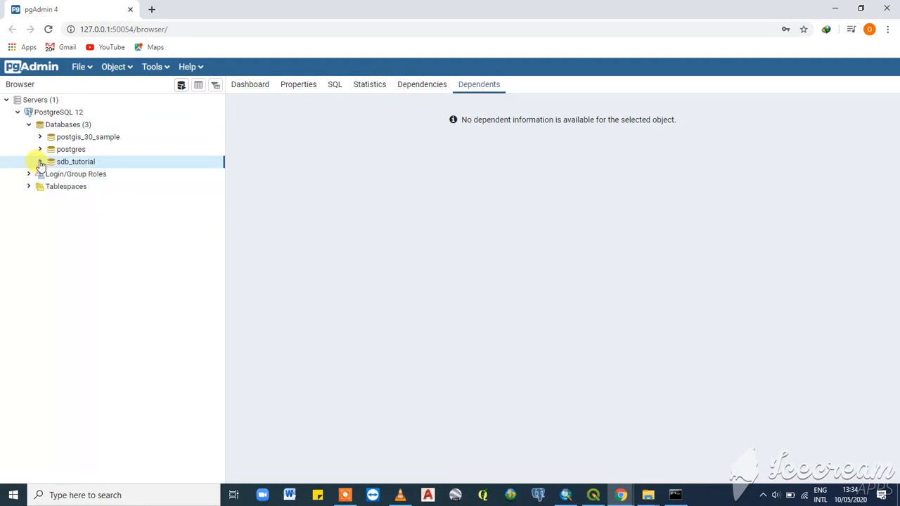
pyautogui.click(40, 162)
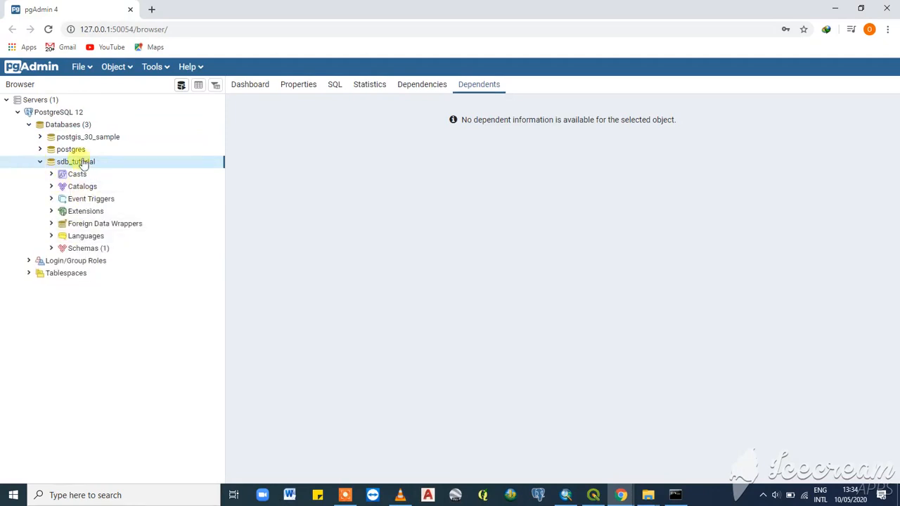
pyautogui.click(181, 87)
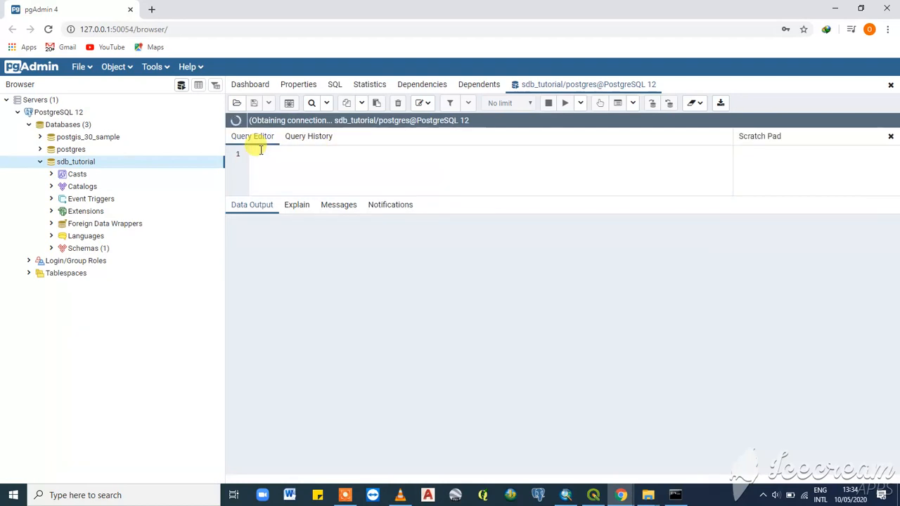
# - Write SELECT *FROM public.covid in the Query Editor, select it and execute it
pyautogui.write('sele')
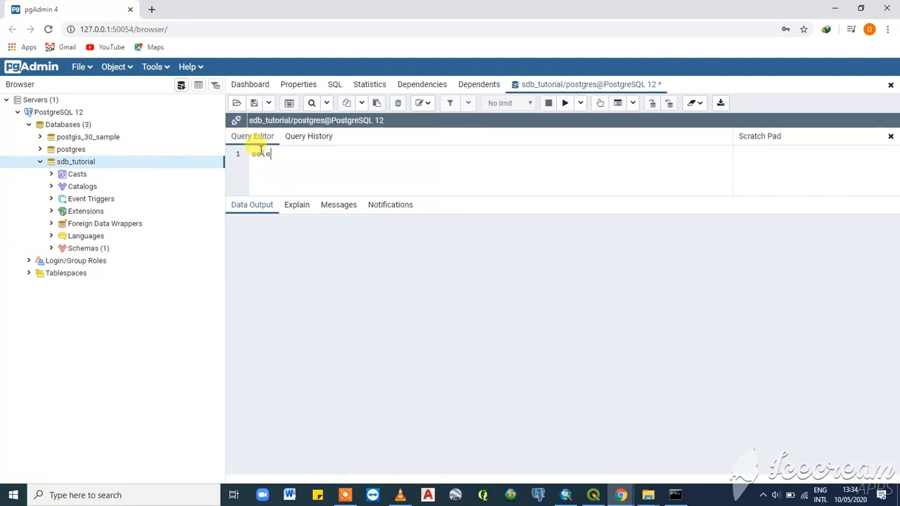
pyautogui.write('ct')
pyautogui.press('BackSpace')
pyautogui.press('BackSpace')
pyautogui.press('BackSpace')
pyautogui.write('sELECT *FROM')
pyautogui.write('publi')
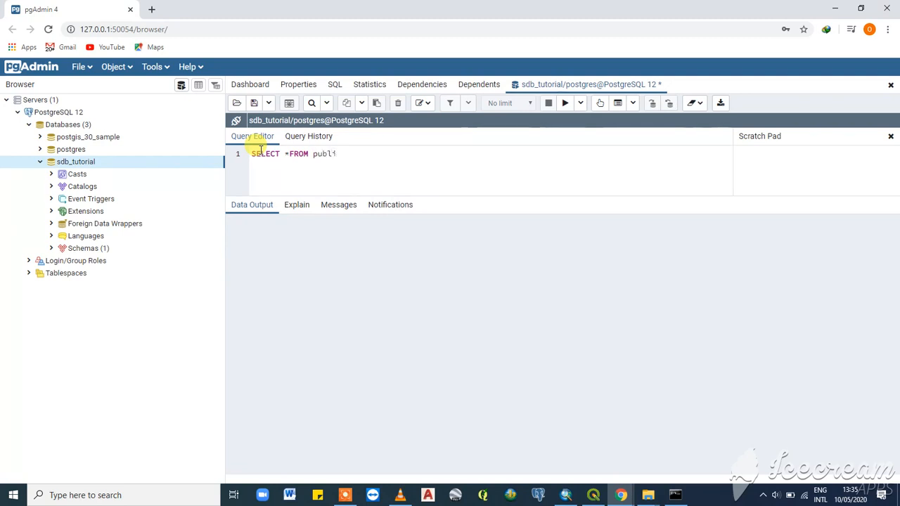
pyautogui.write('c.covid')
pyautogui.hotkey('ctrl', 'a')
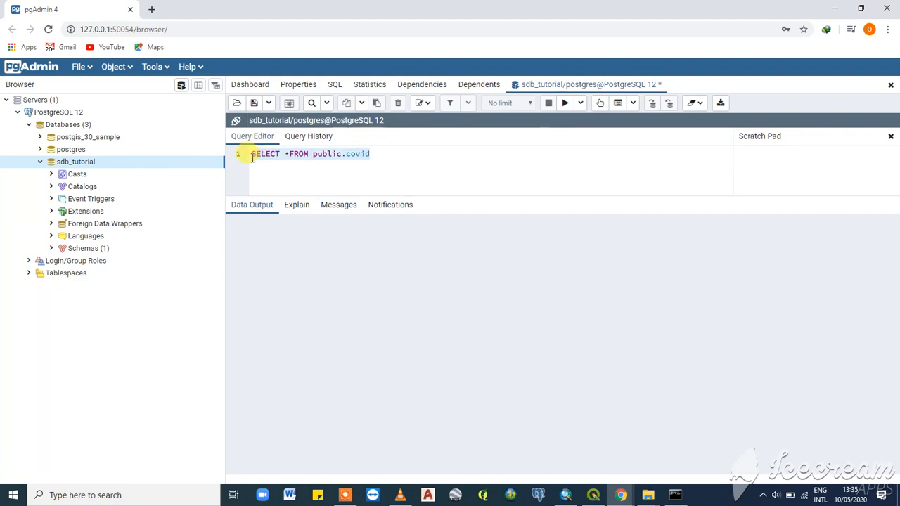
pyautogui.click(565, 104)
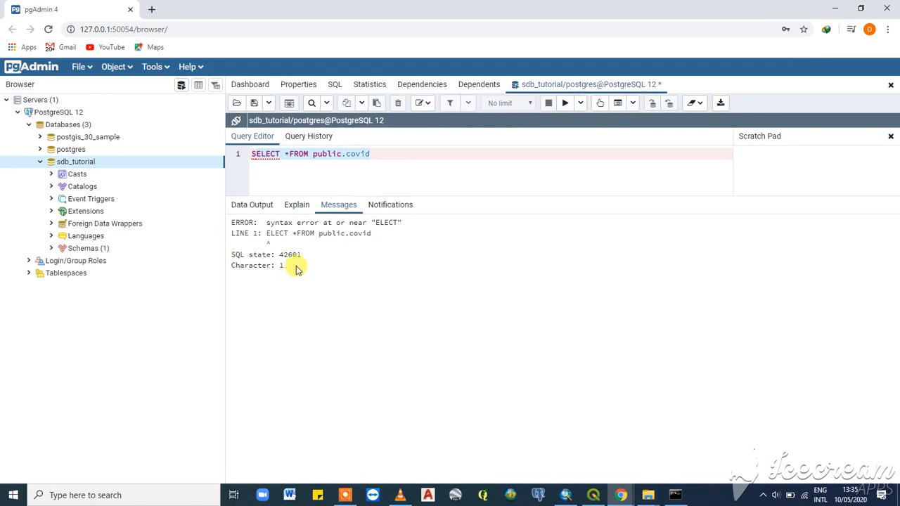
# - Insert a space after the asterisk in the query and execute it again
pyautogui.click(373, 153)
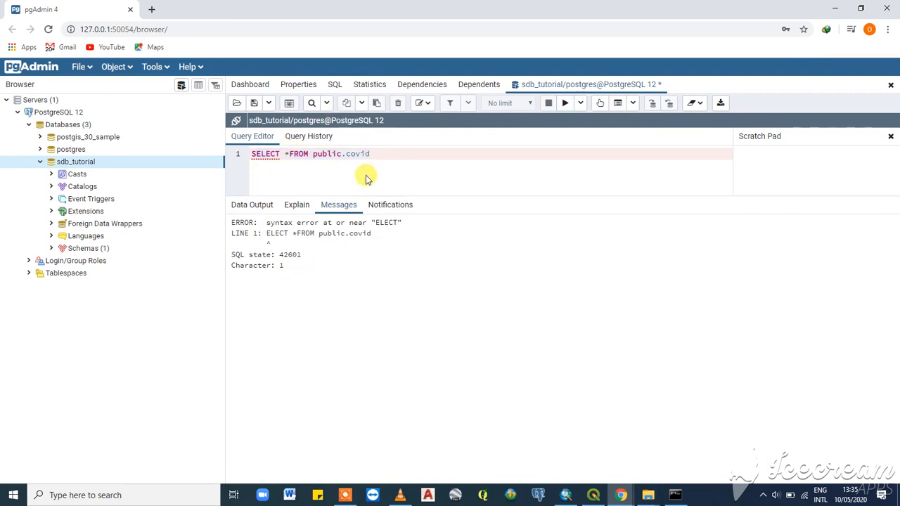
pyautogui.click(288, 153)
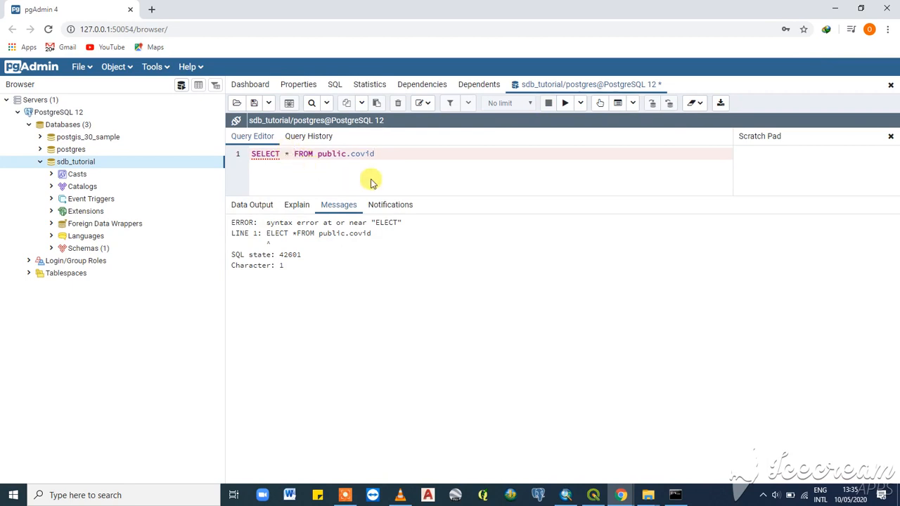
pyautogui.click(565, 104)
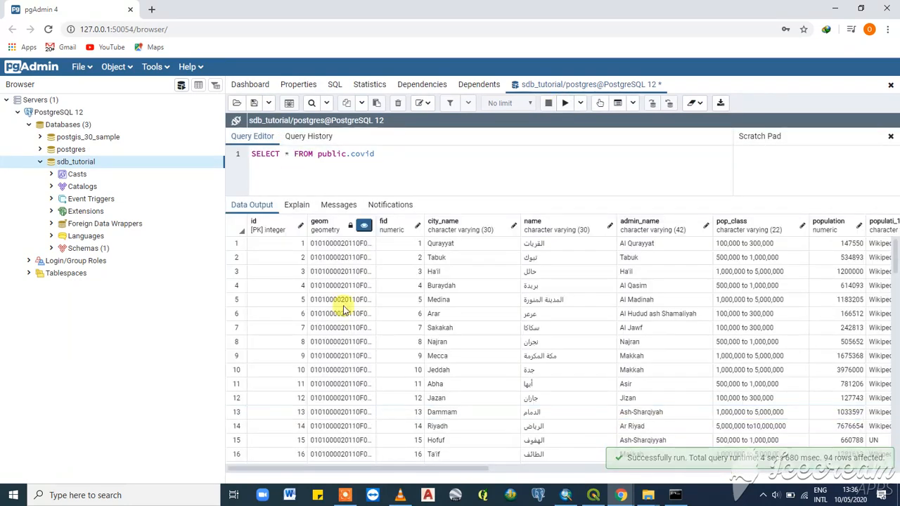
# - Examine the Data Output, Notifications, Explain, Messages and Query History panels for the query
pyautogui.scroll(-10, 369, 341)
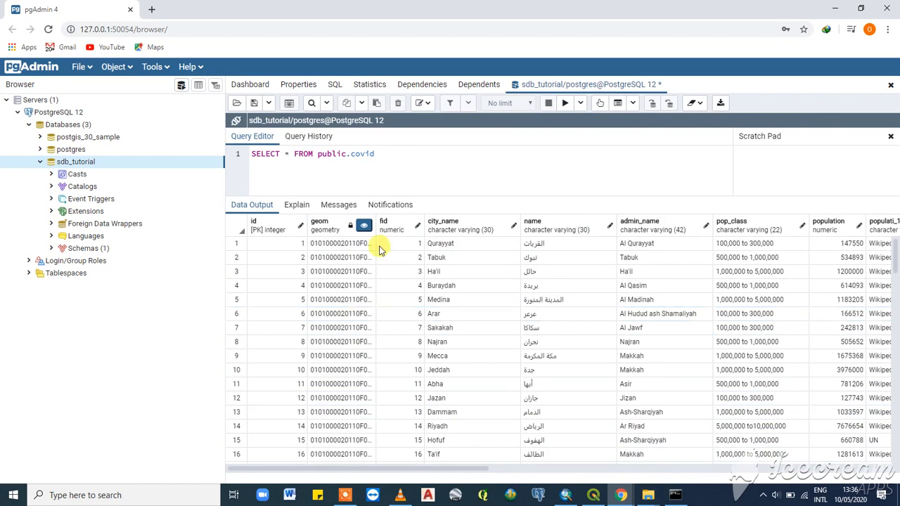
pyautogui.click(394, 211)
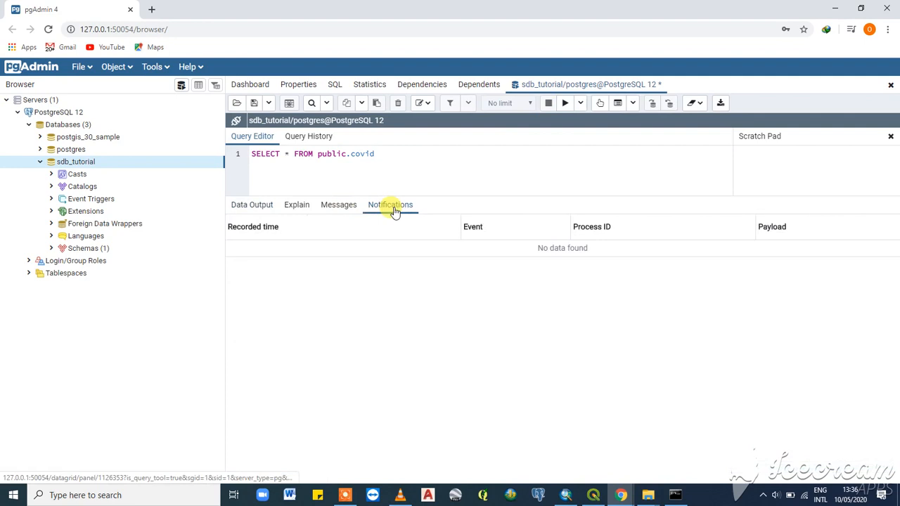
pyautogui.click(298, 210)
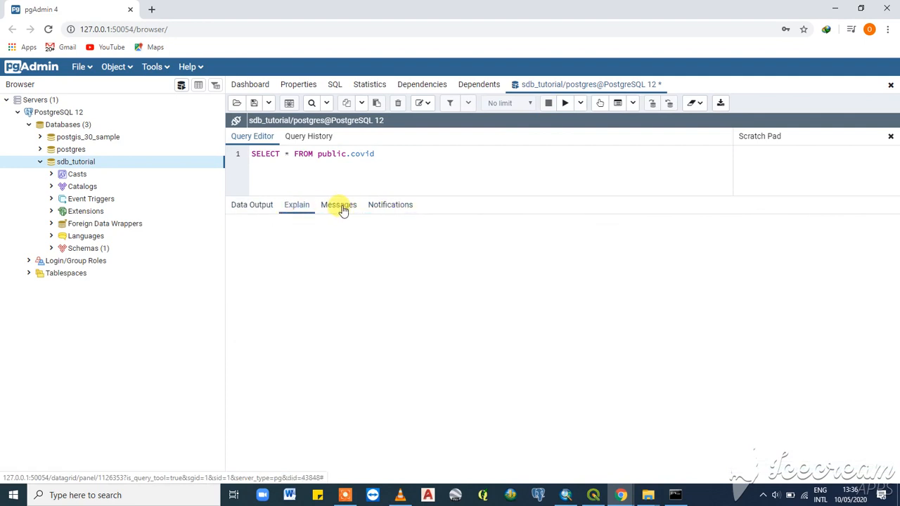
pyautogui.click(343, 209)
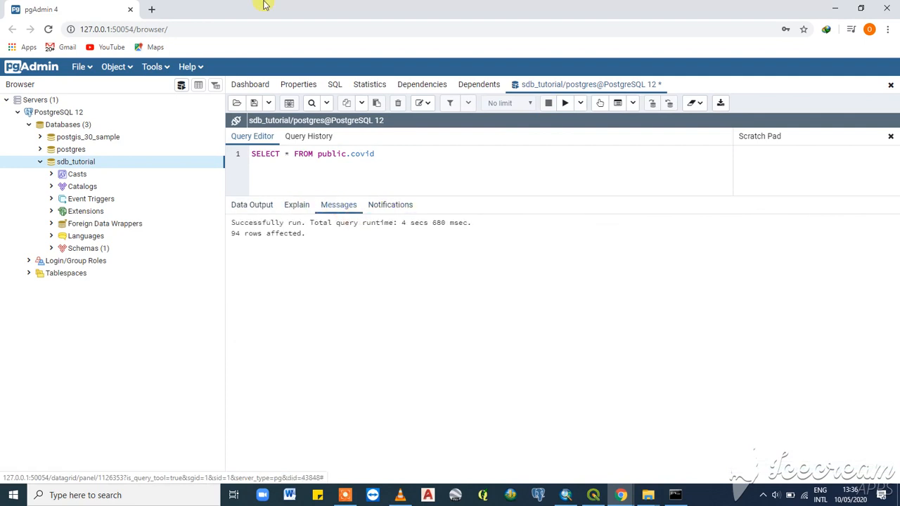
pyautogui.click(304, 138)
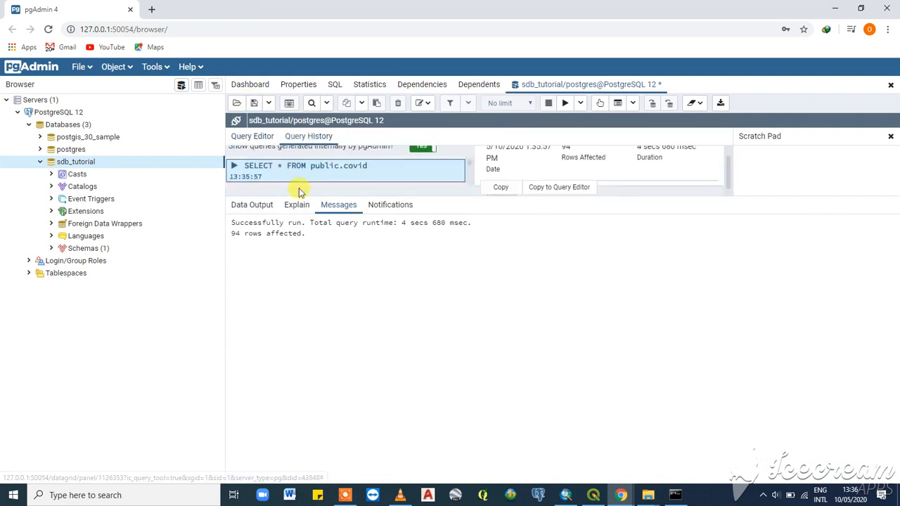
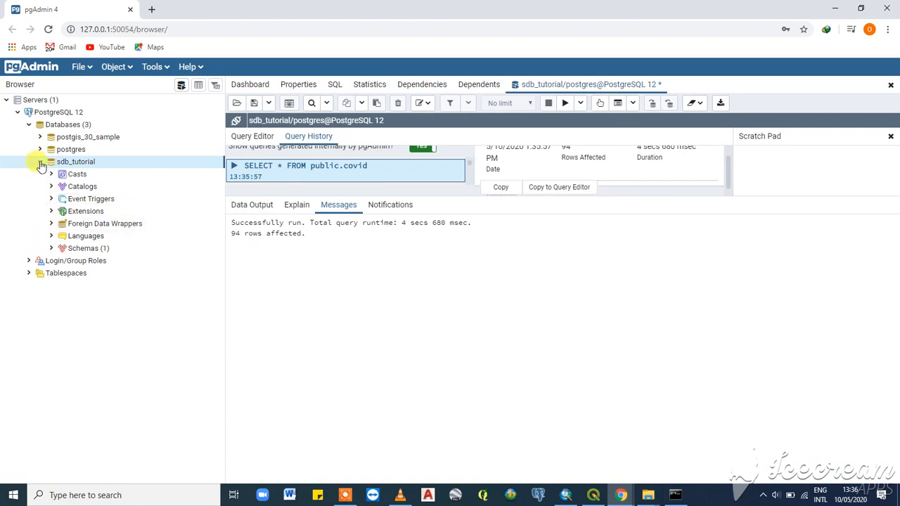
pyautogui.click(40, 161)
pyautogui.click(40, 163)
pyautogui.click(40, 162)
pyautogui.click(40, 162)
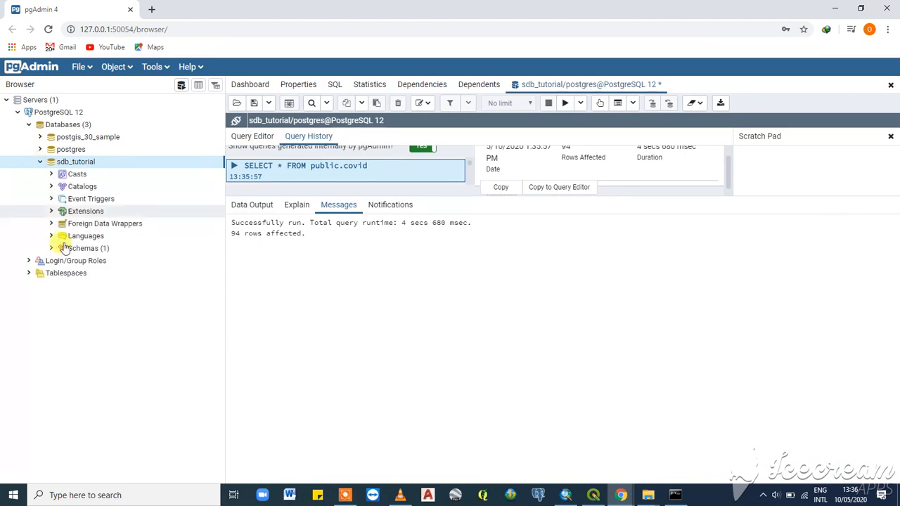
# - Switch to QGIS and hide the covid and covid copy layers
pyautogui.click(594, 495)
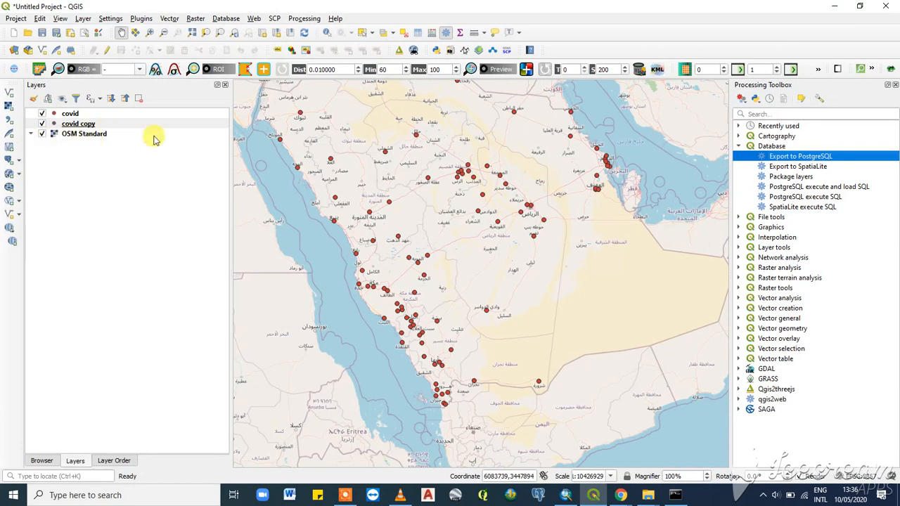
pyautogui.click(42, 113)
pyautogui.click(42, 124)
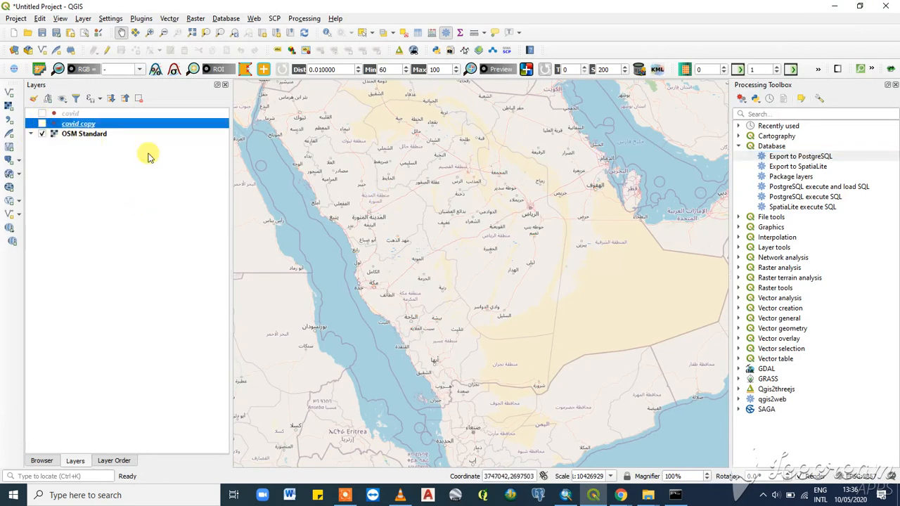
# - Open the PostgreSQL data source manager and start creating a new PostGIS connection
pyautogui.click(8, 161)
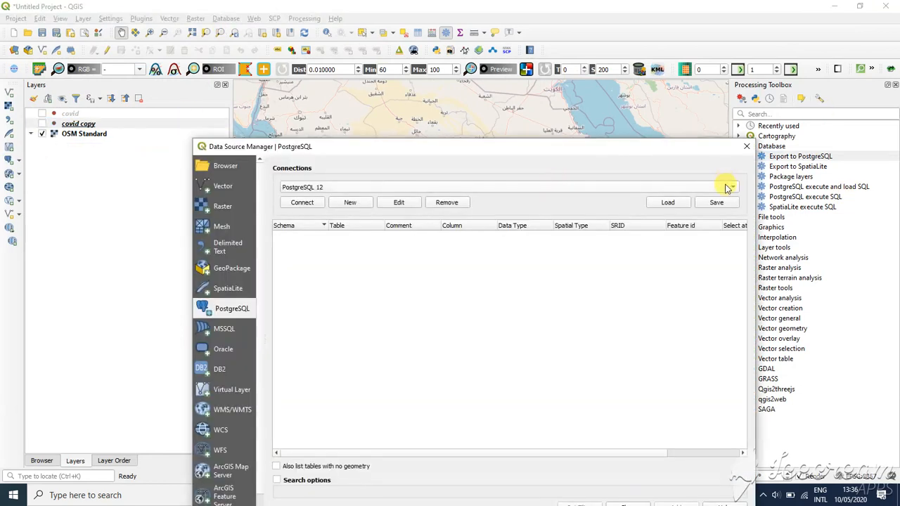
pyautogui.click(727, 188)
pyautogui.click(724, 187)
pyautogui.click(357, 204)
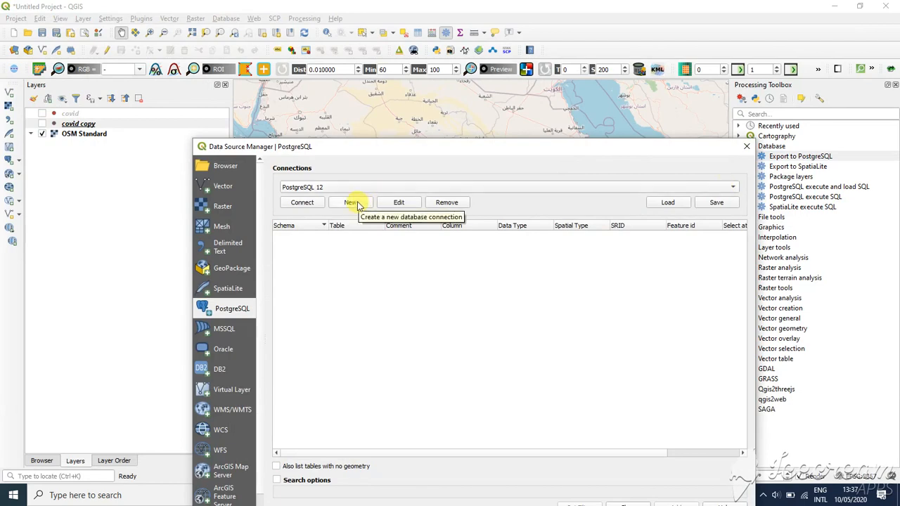
pyautogui.click(351, 204)
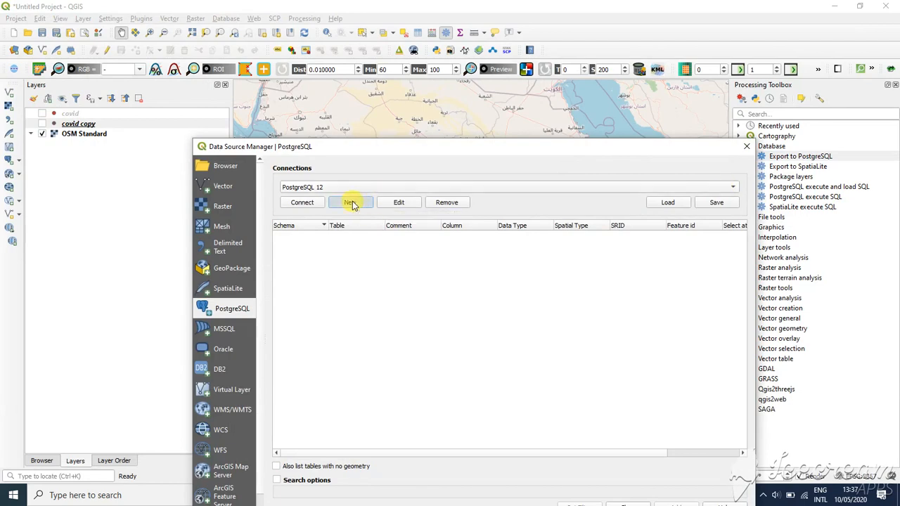
pyautogui.click(409, 135)
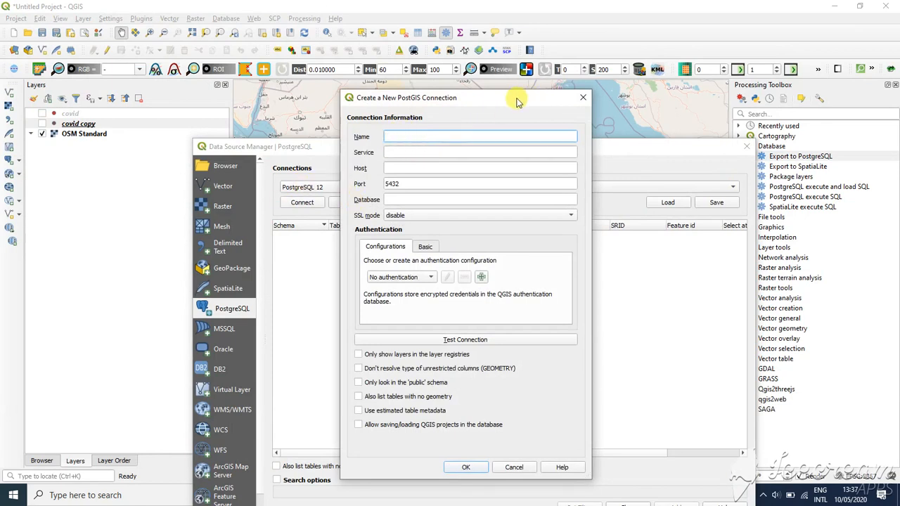
pyautogui.moveTo(520, 101); pyautogui.dragTo(544, 110)
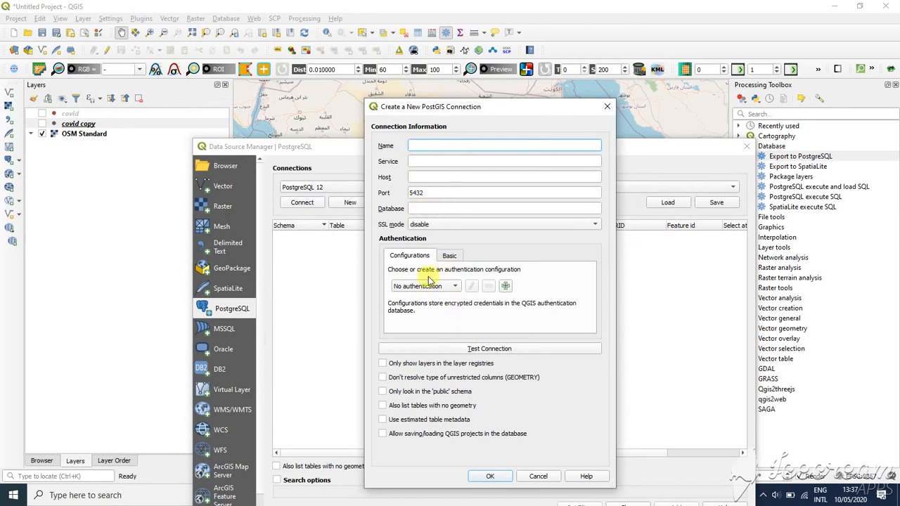
# - Name the new connection PostgreSQL 12, using basic authentication
pyautogui.click(450, 255)
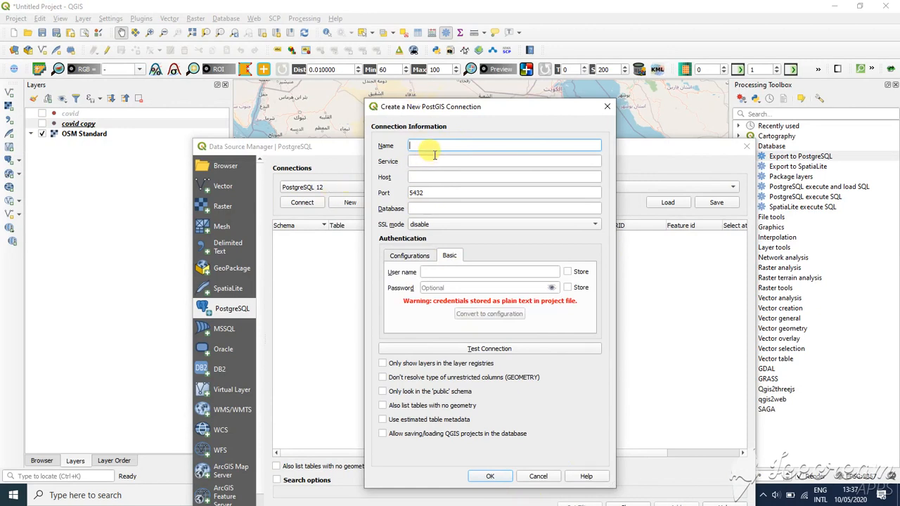
pyautogui.write('PostgreSQL 12')
# - Set the connection host to localhost
pyautogui.click(427, 179)
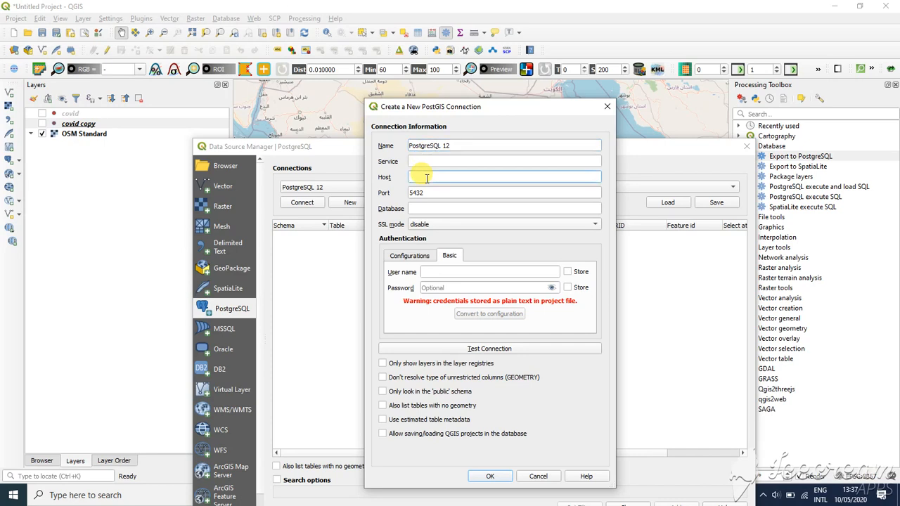
pyautogui.write('localhost')
# - Set the connection database to sdb_tutorial
pyautogui.click(422, 209)
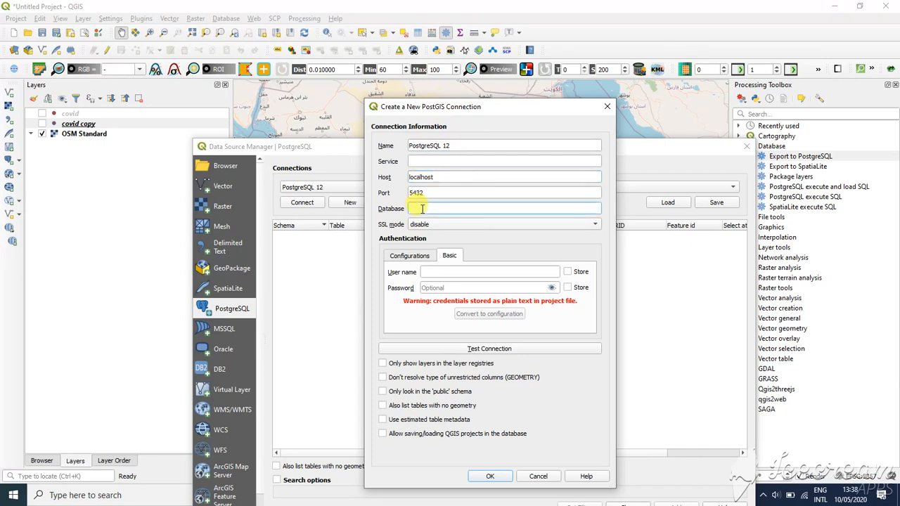
pyautogui.write('sdb_tutorial')
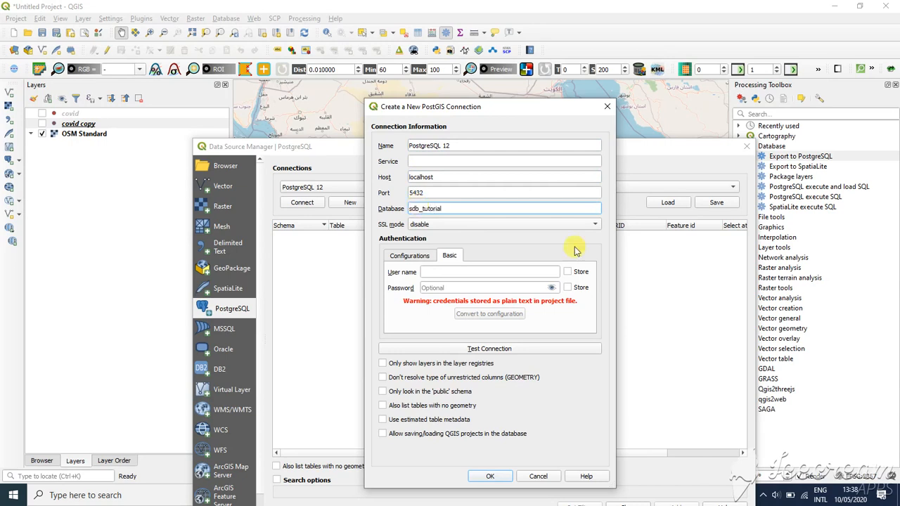
# - Set the SSL mode to prefer and the user name to postgres
pyautogui.click(436, 225)
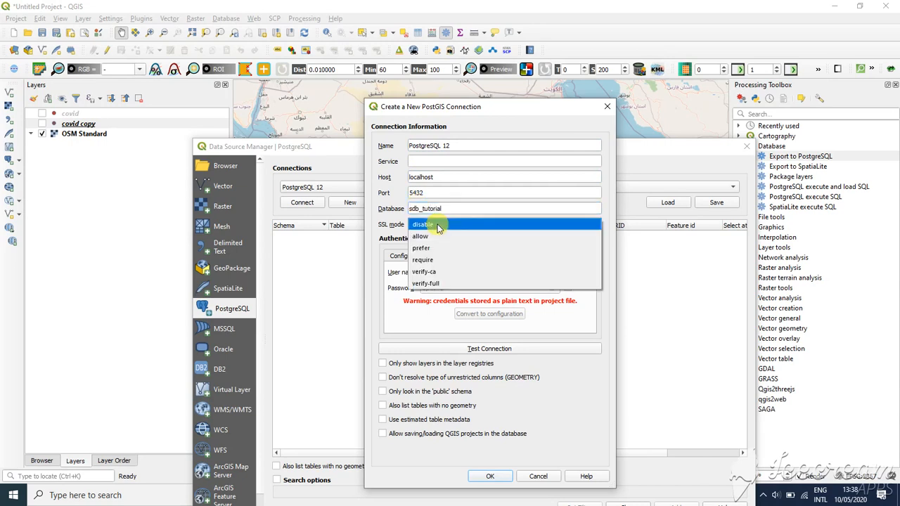
pyautogui.click(426, 249)
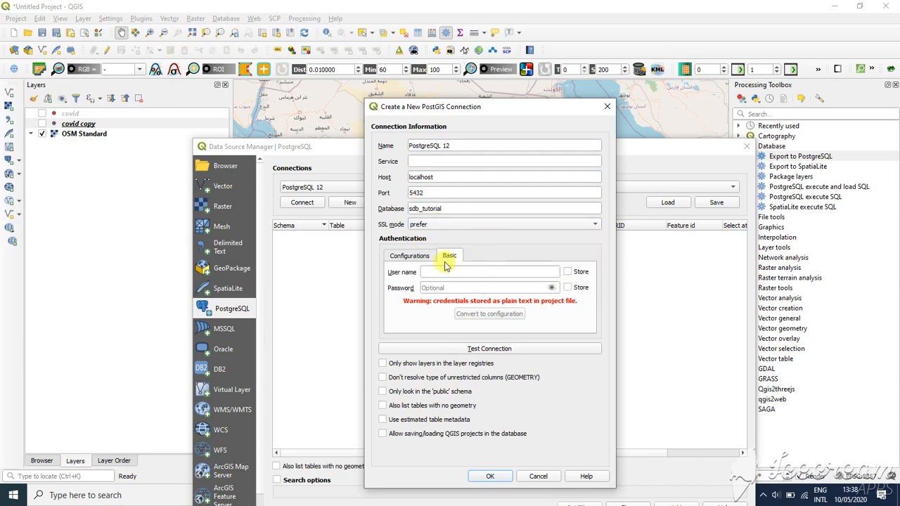
pyautogui.click(432, 272)
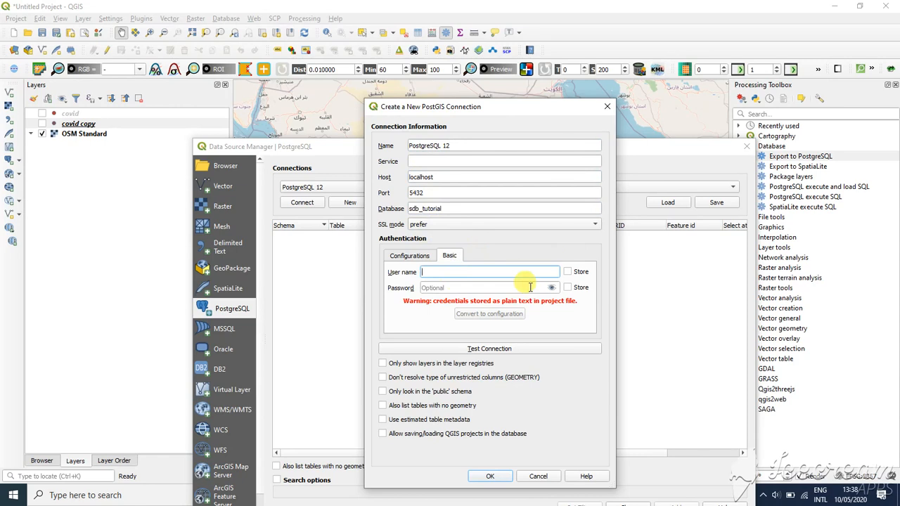
pyautogui.write('postgres')
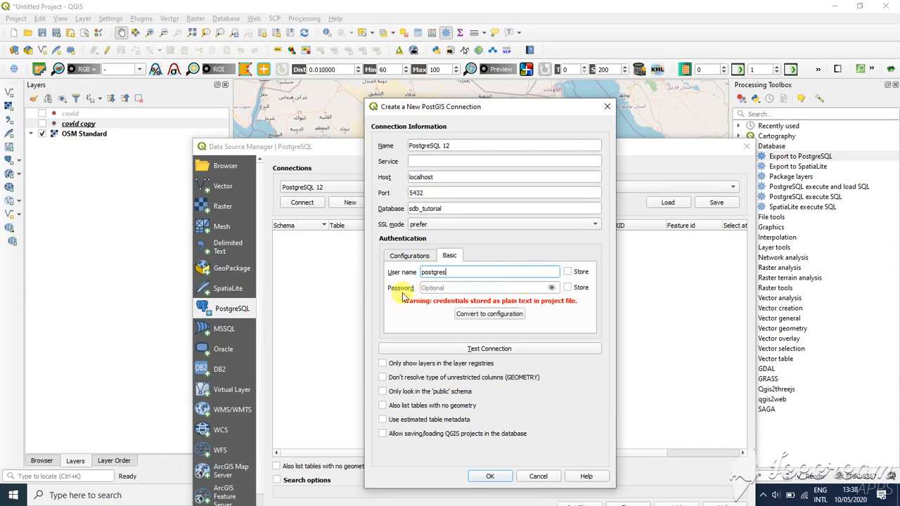
# - Enter the database password for the connection
pyautogui.click(443, 288)
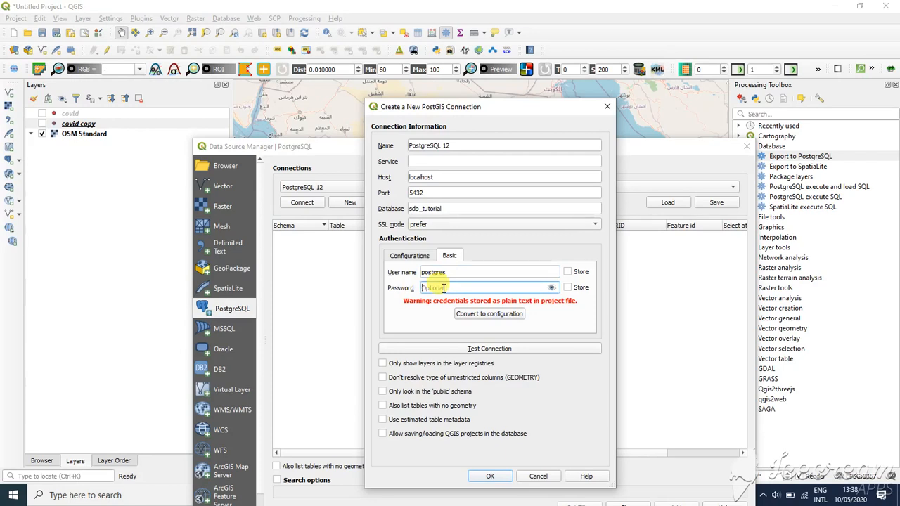
pyautogui.write('•••••••••')
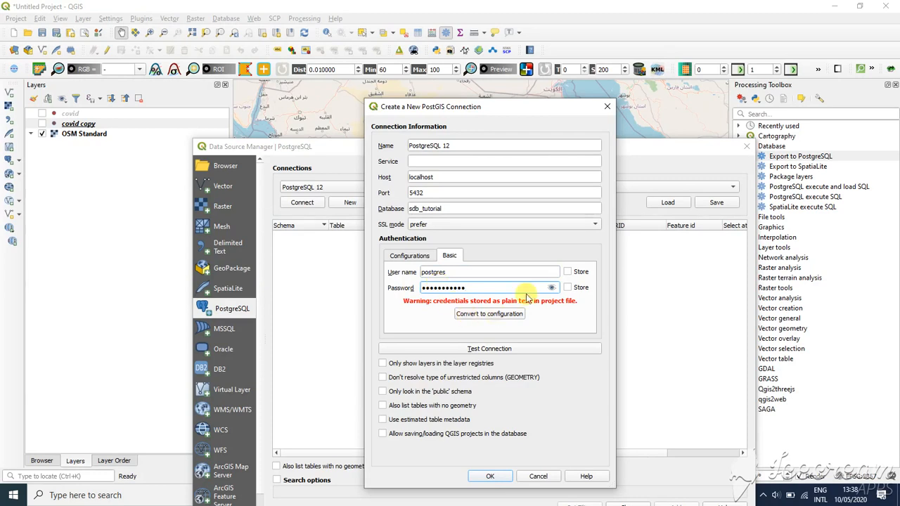
# - Store the user name and password with the connection and test it
pyautogui.click(570, 288)
pyautogui.click(568, 273)
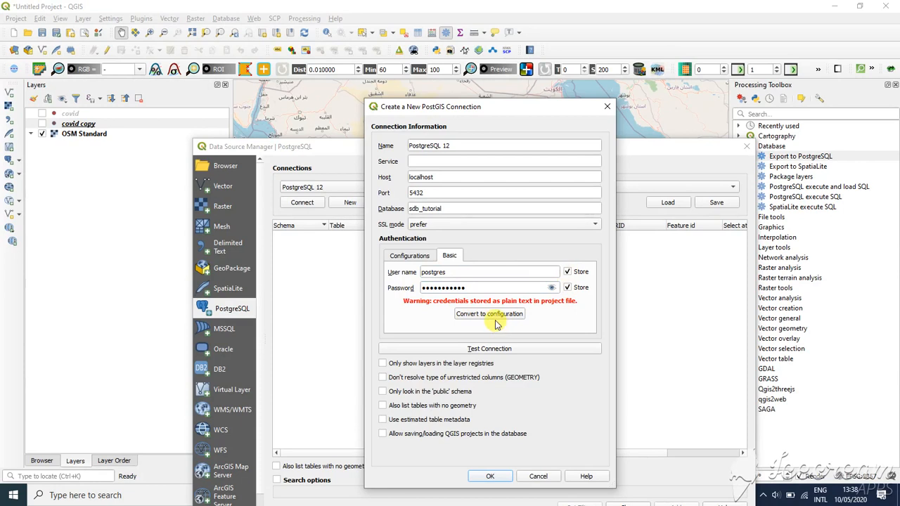
pyautogui.click(498, 356)
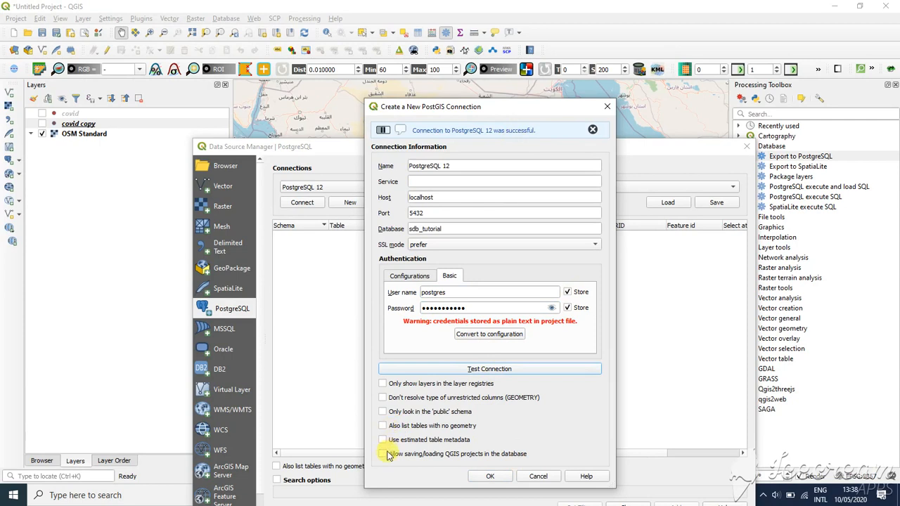
# - Enable saving QGIS projects in the database, showing only registry layers, and listing tables with no geometry
pyautogui.click(383, 454)
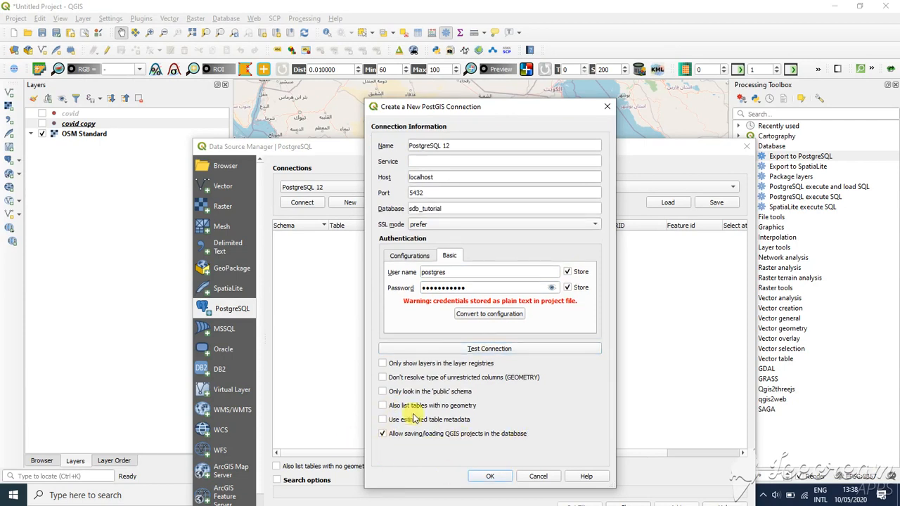
pyautogui.click(383, 364)
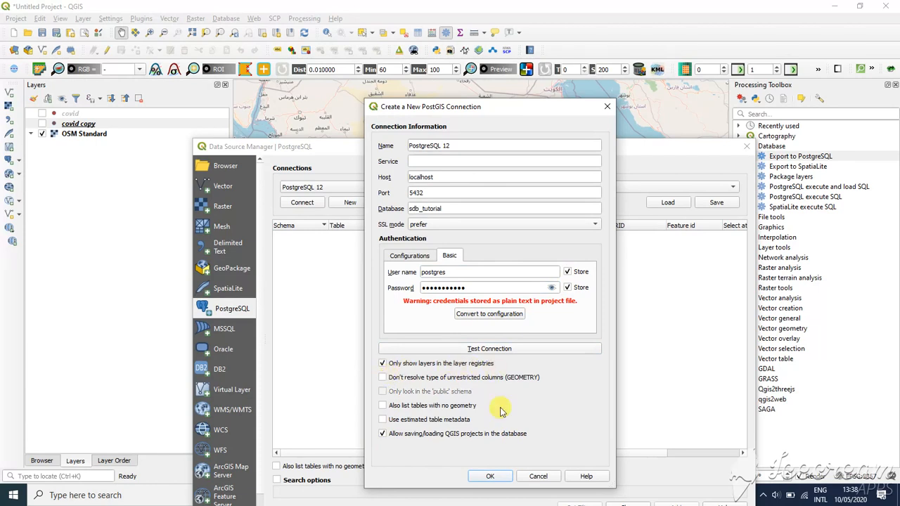
pyautogui.click(382, 406)
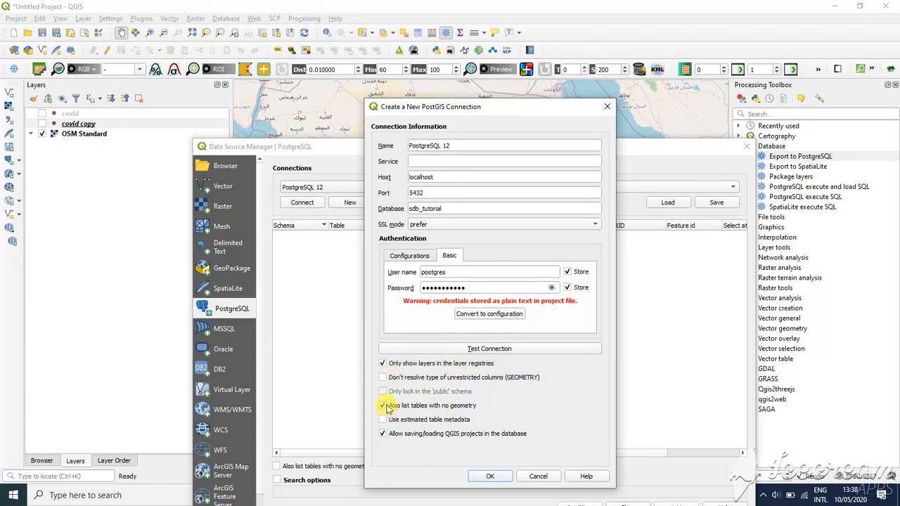
# - Save the connection, accepting the password warning and overwriting the existing PostgreSQL 12 connection
pyautogui.click(490, 476)
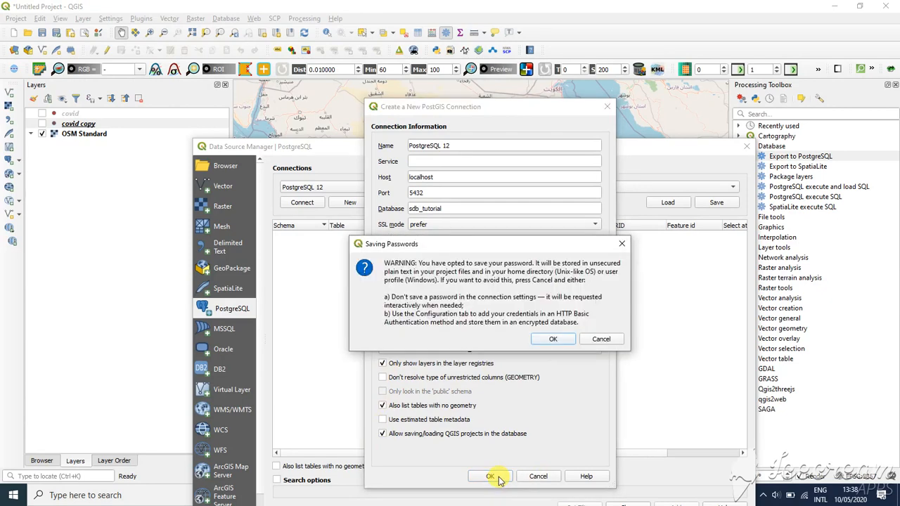
pyautogui.click(552, 339)
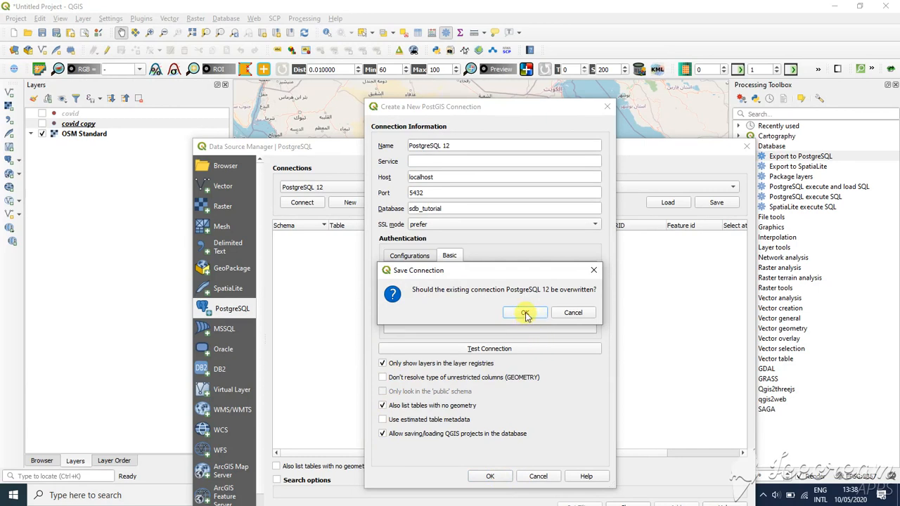
pyautogui.click(526, 313)
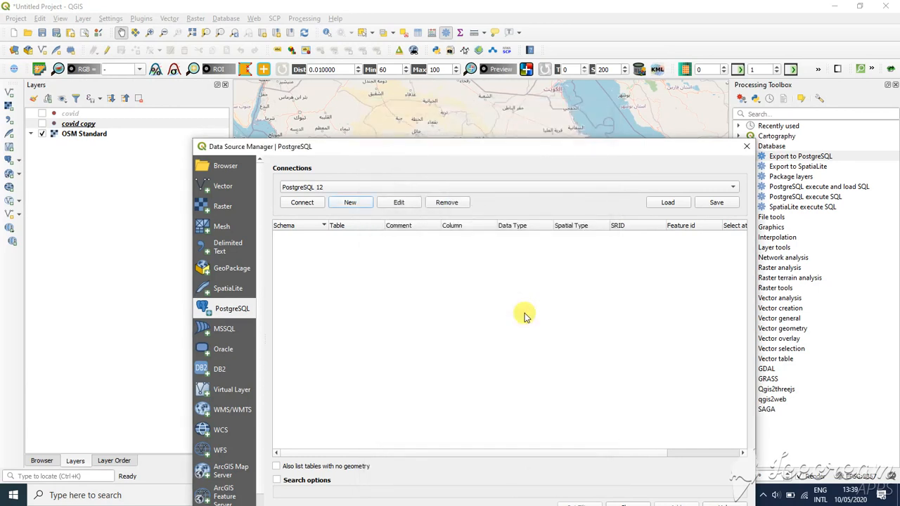
# - List tables with no geometry and expand the public schema of the connection
pyautogui.click(278, 466)
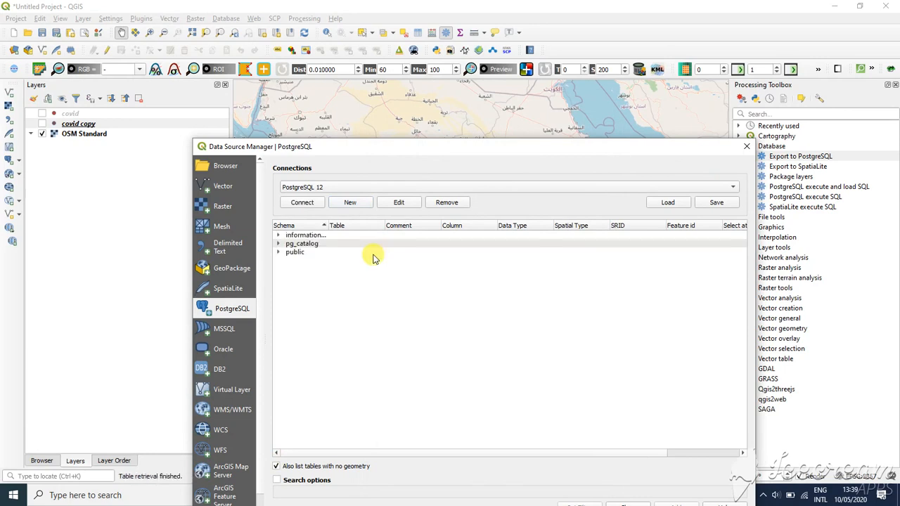
pyautogui.click(279, 253)
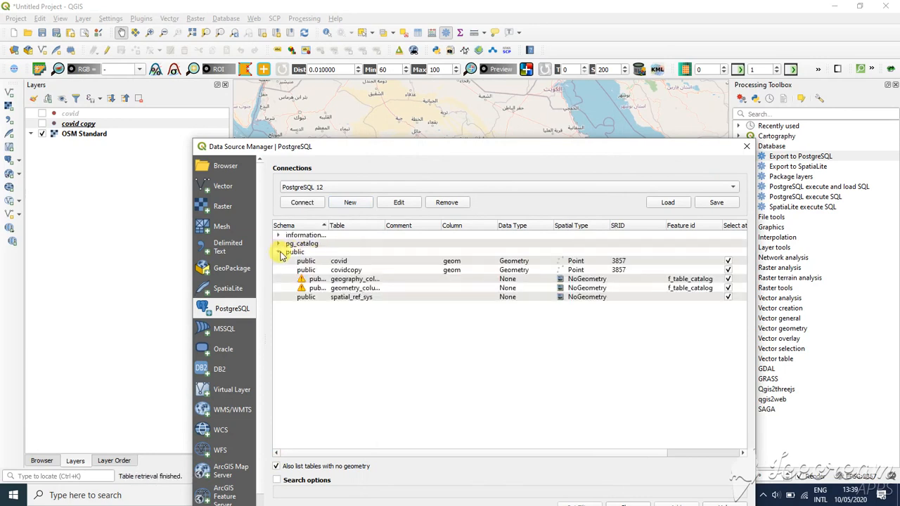
# - Add the covid table from the public schema as a layer and close the data source manager
pyautogui.click(338, 262)
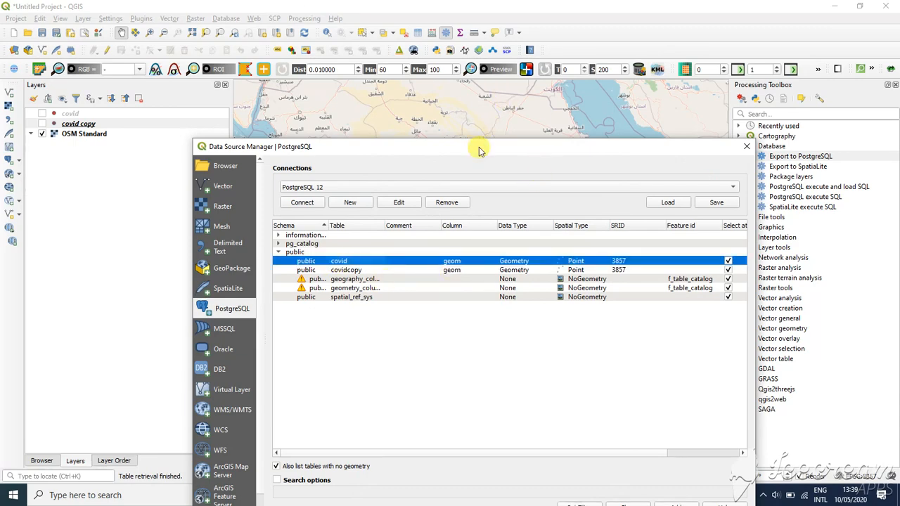
pyautogui.moveTo(479, 151); pyautogui.dragTo(460, 24)
pyautogui.click(658, 380)
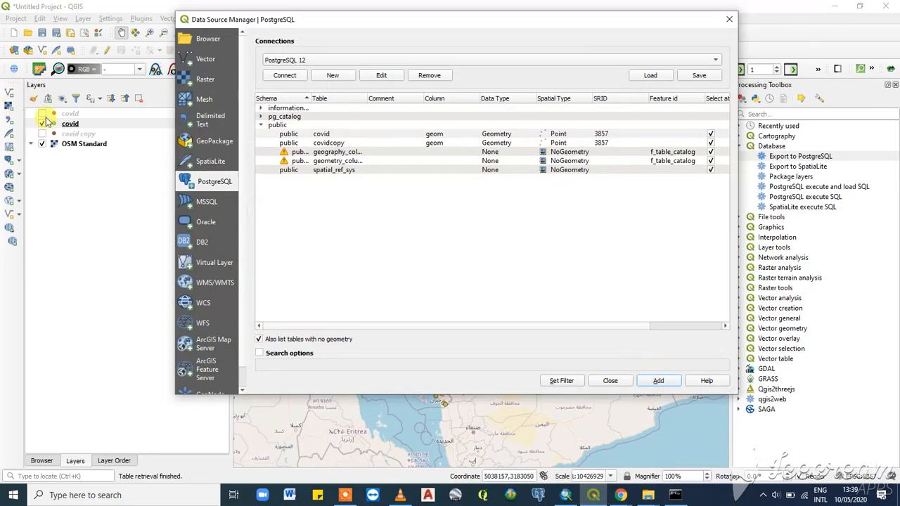
pyautogui.click(729, 19)
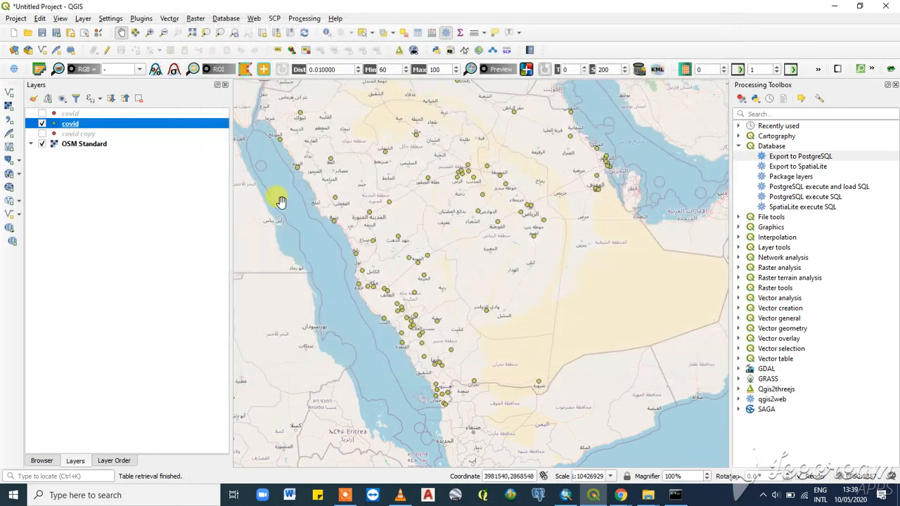
# - Style the covid layer with the effect drop shadow marker symbol and apply it
pyautogui.doubleClick(76, 125)
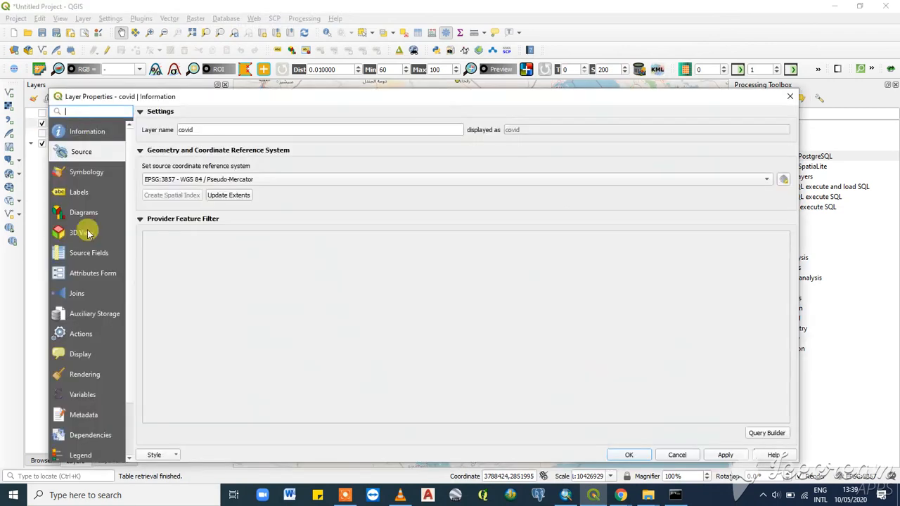
pyautogui.click(83, 174)
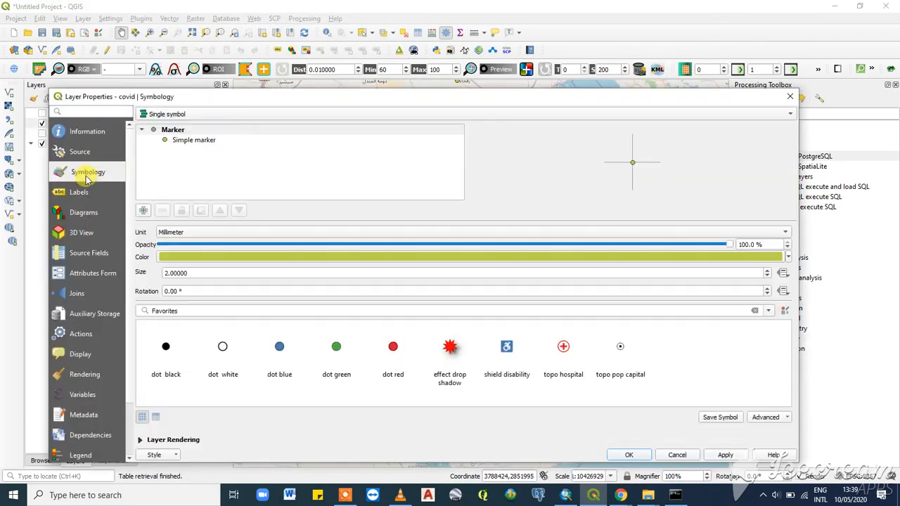
pyautogui.click(447, 348)
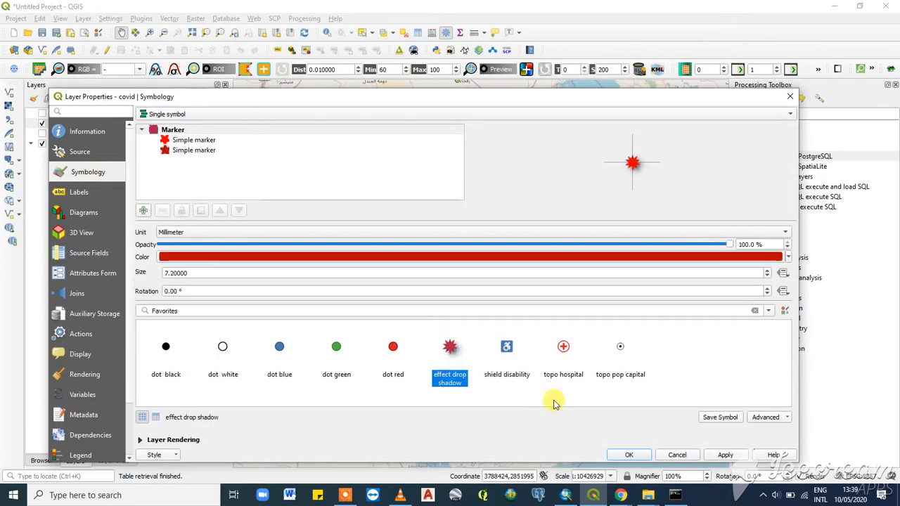
pyautogui.click(720, 455)
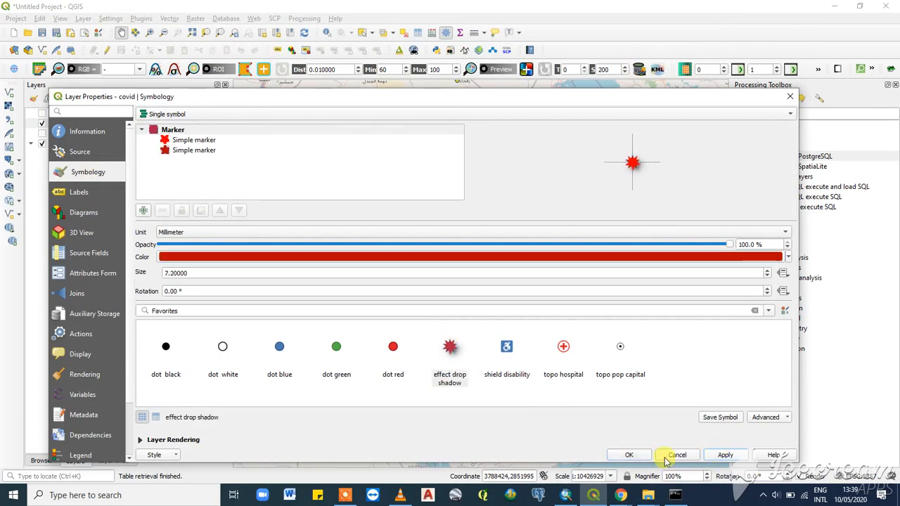
pyautogui.click(667, 457)
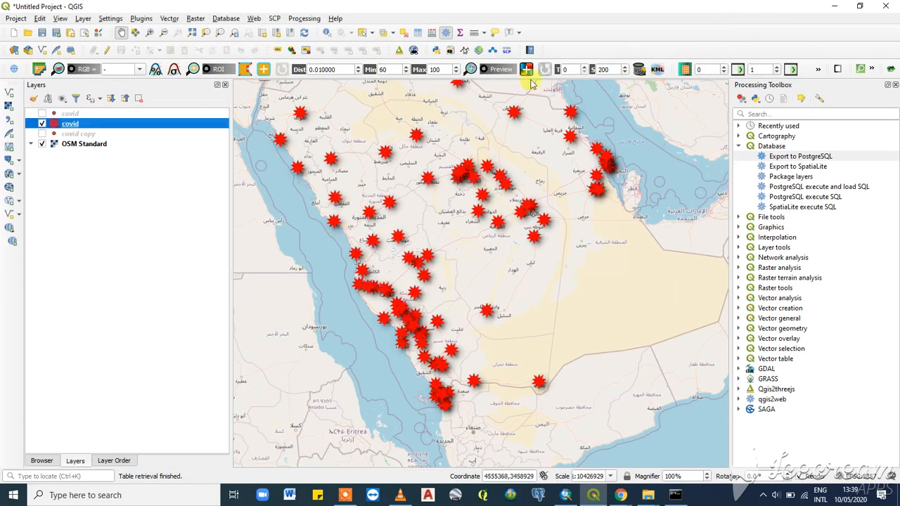
pyautogui.click(738, 145)
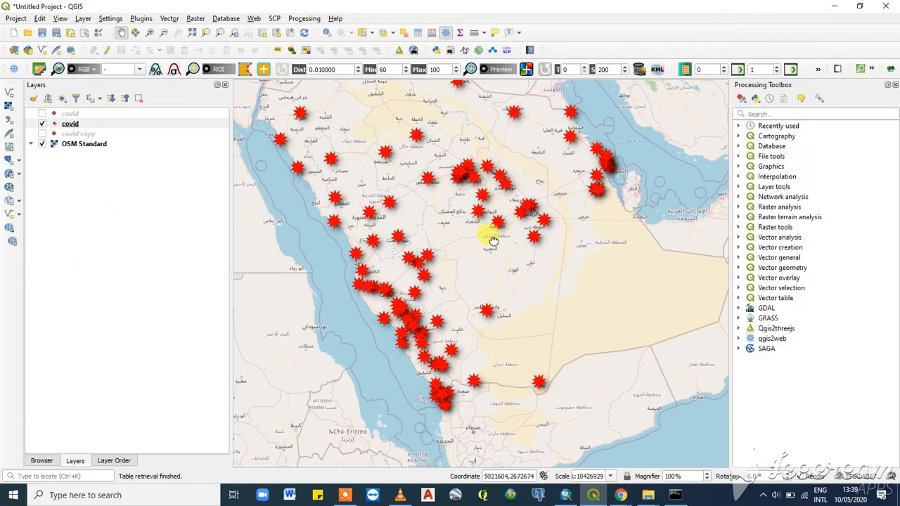
pyautogui.moveTo(464, 256); pyautogui.dragTo(502, 334)
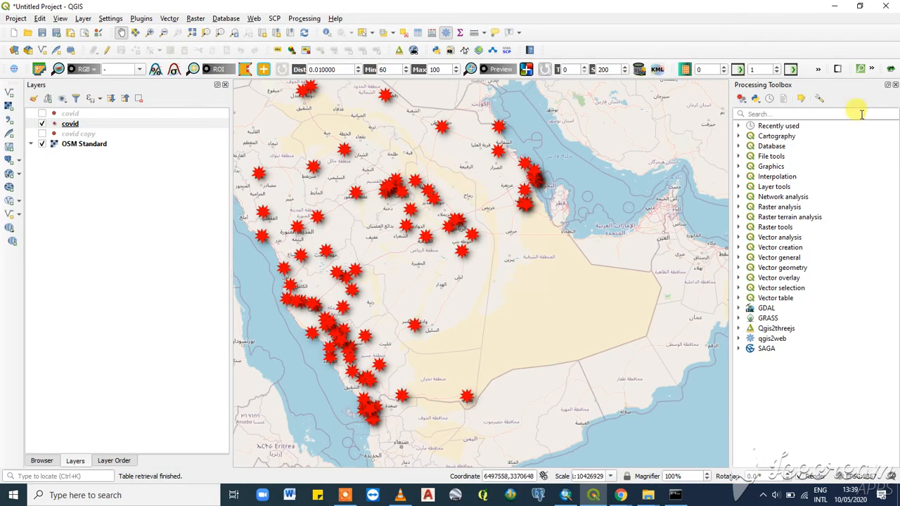
pyautogui.click(895, 85)
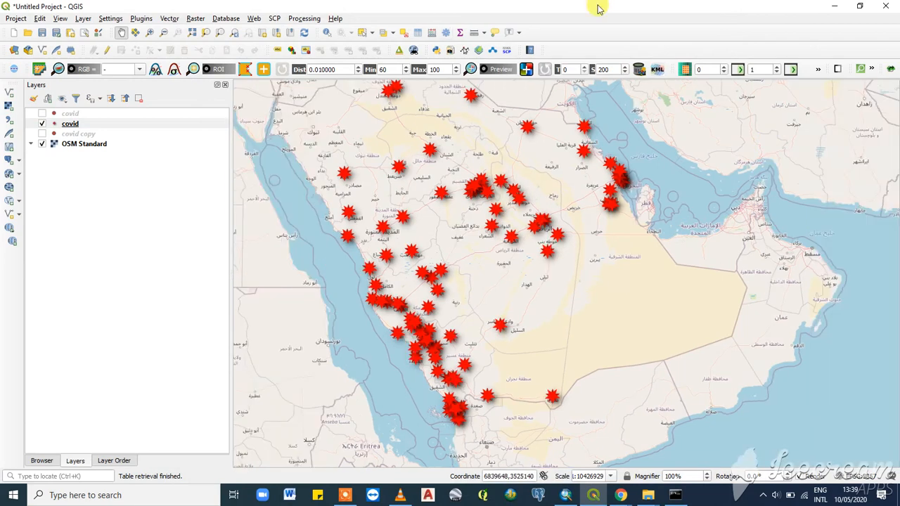
pyautogui.click(308, 19)
pyautogui.click(312, 31)
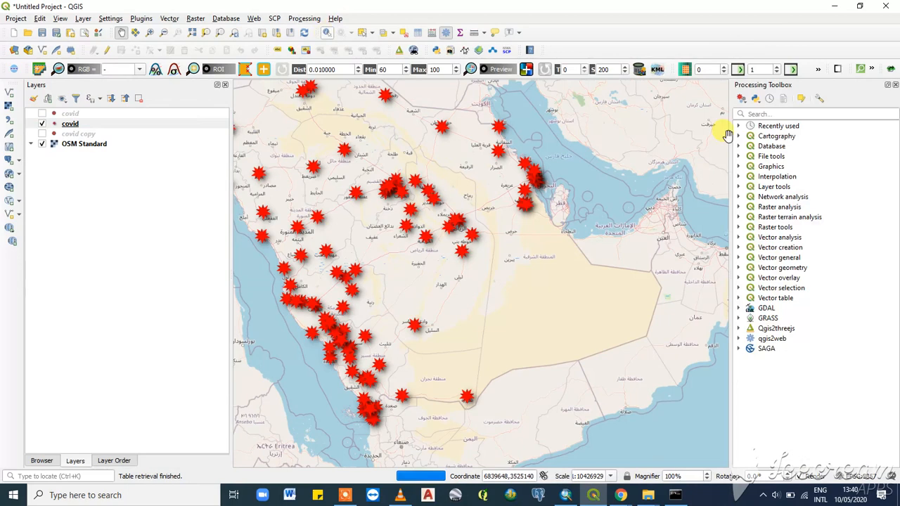
# - Run the PostgreSQL execute SQL algorithm on the PostgreSQL 12 connection with the query SELECT * FROM covid, then close it
pyautogui.click(739, 146)
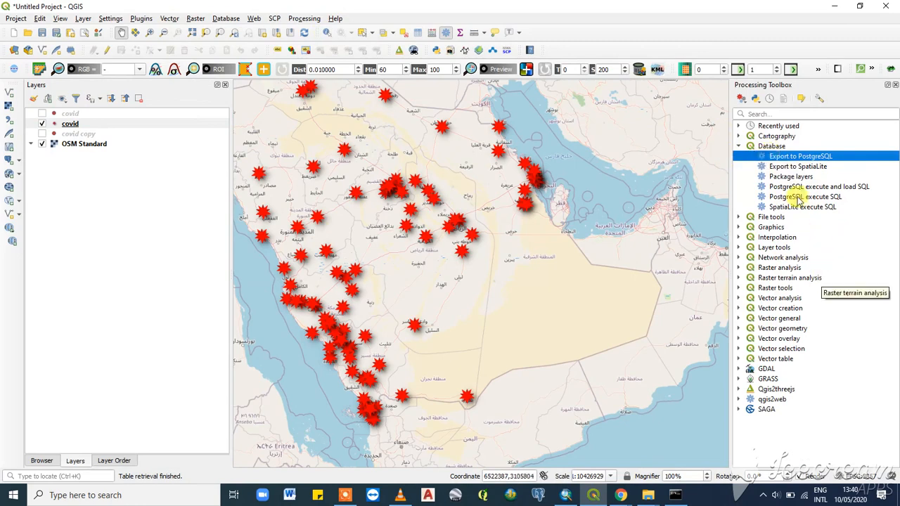
pyautogui.doubleClick(801, 197)
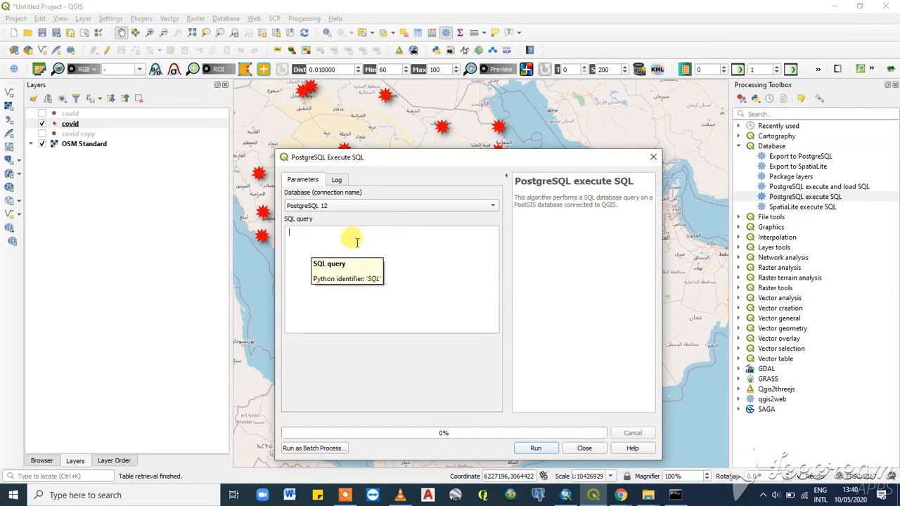
pyautogui.write('S')
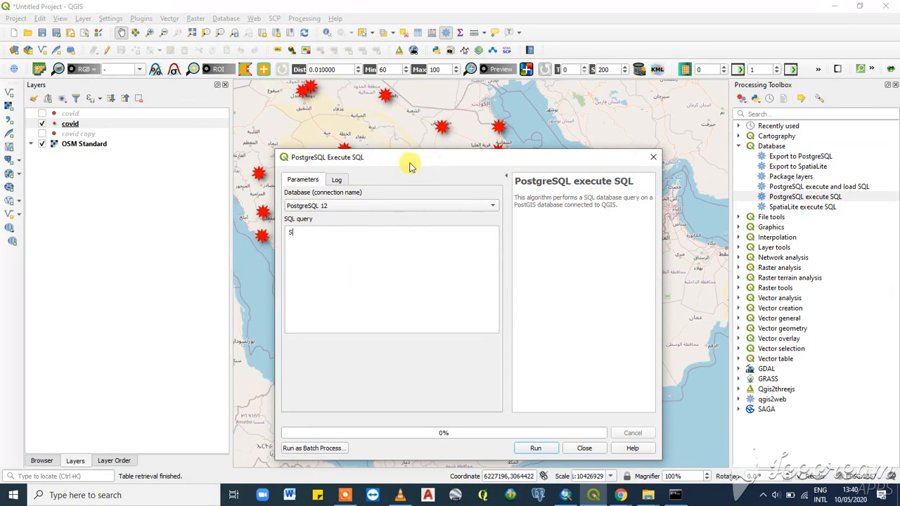
pyautogui.moveTo(410, 162); pyautogui.dragTo(427, 146)
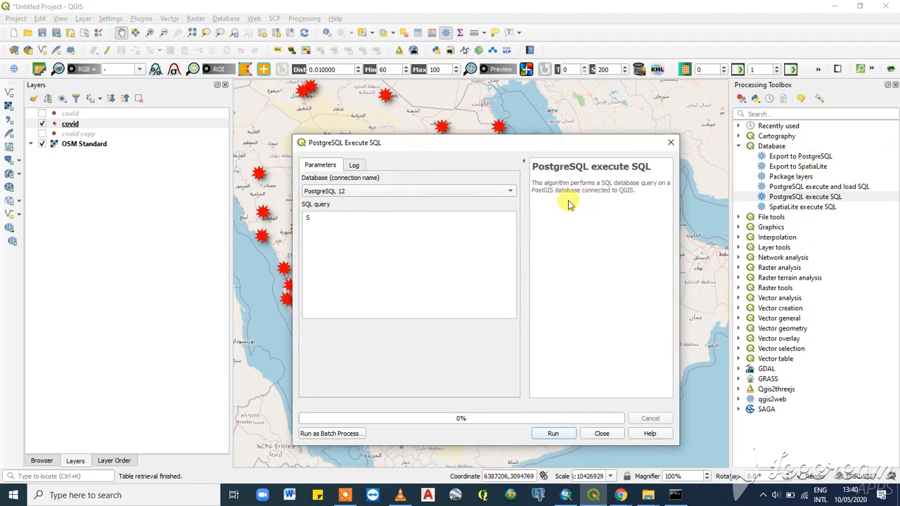
pyautogui.write('LECT * FROM CO')
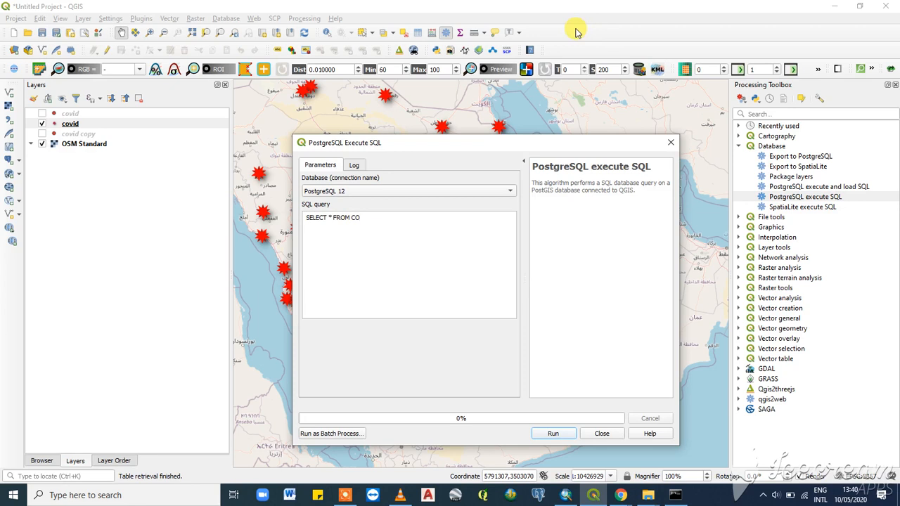
pyautogui.write('VID')
pyautogui.press('BackSpace')
pyautogui.press('BackSpace')
pyautogui.press('BackSpace')
pyautogui.press('BackSpace')
pyautogui.press('BackSpace')
pyautogui.write('covid')
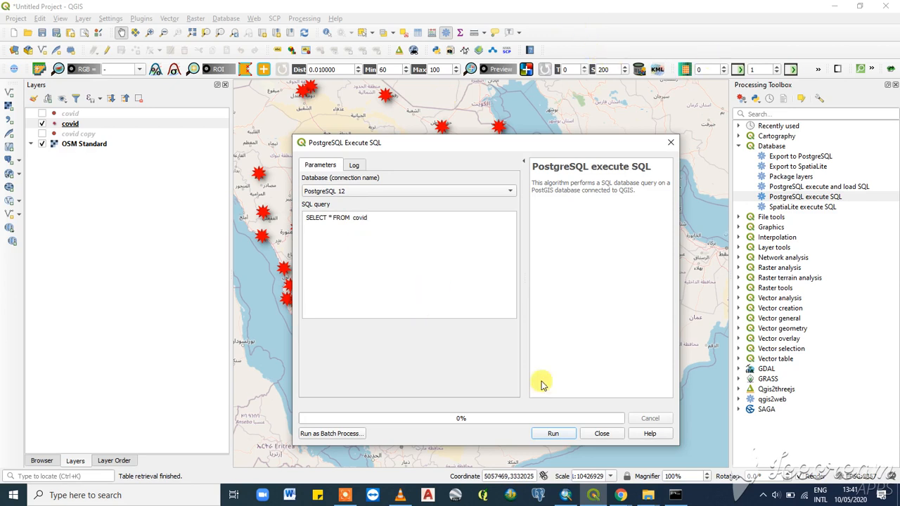
pyautogui.click(557, 434)
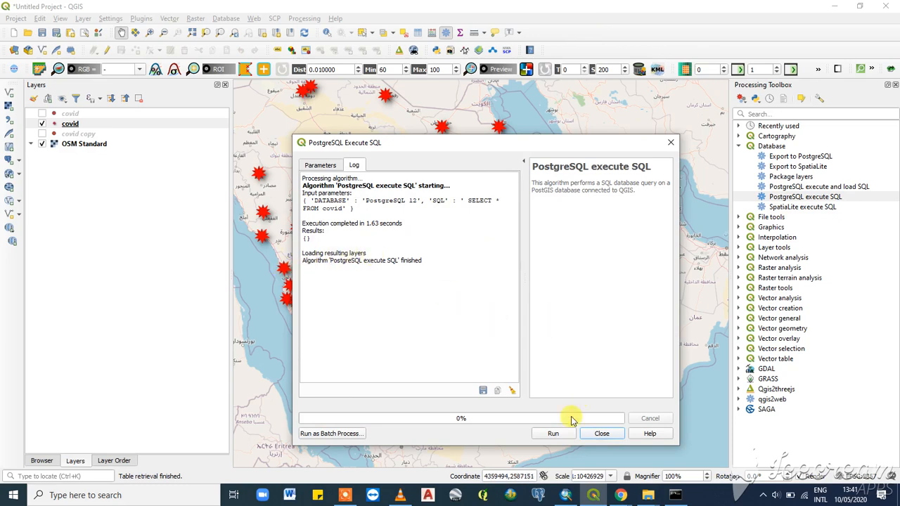
pyautogui.click(606, 434)
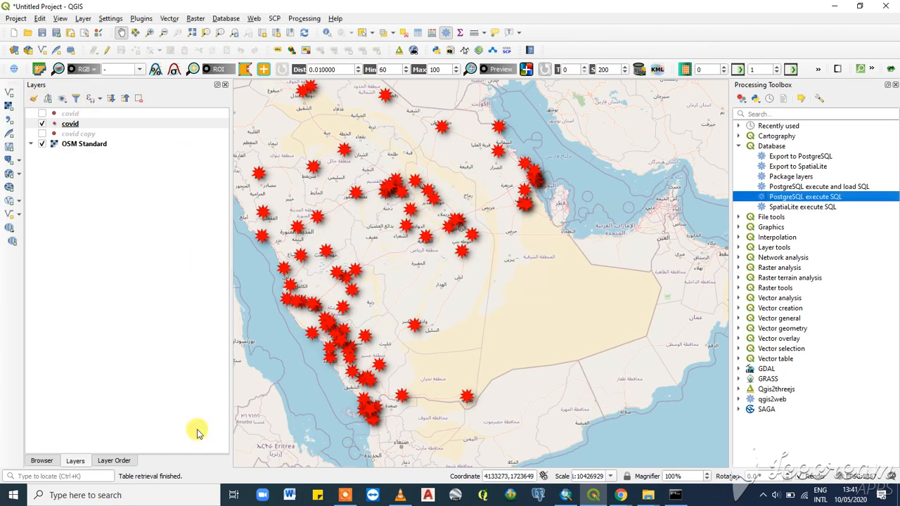
pyautogui.click(791, 158)
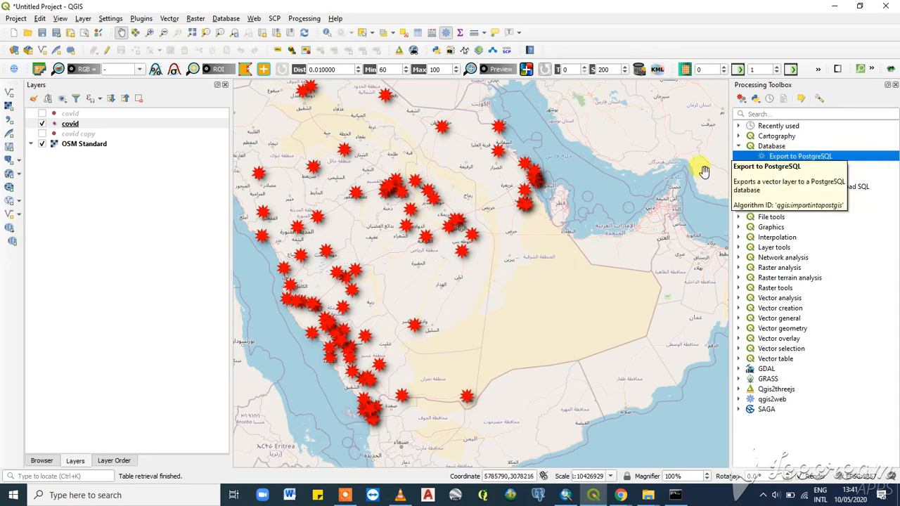
pyautogui.doubleClick(817, 158)
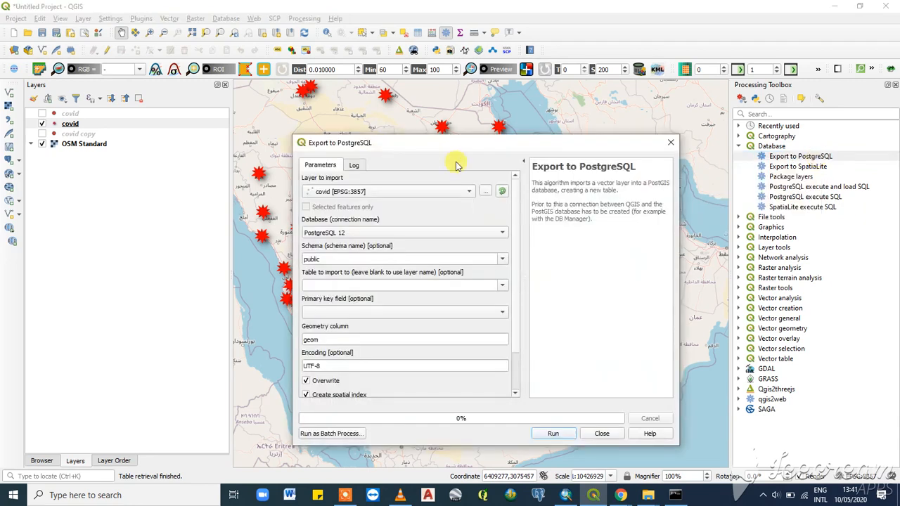
pyautogui.click(445, 196)
pyautogui.click(342, 191)
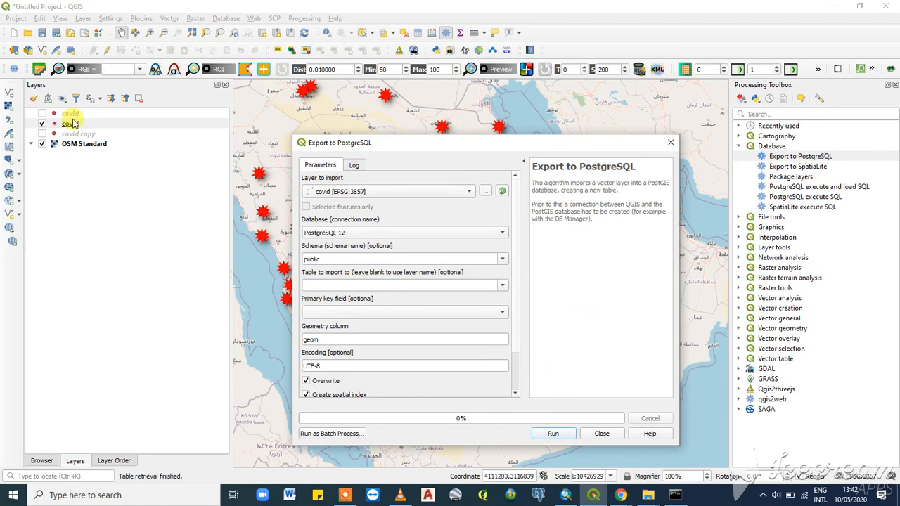
pyautogui.click(671, 142)
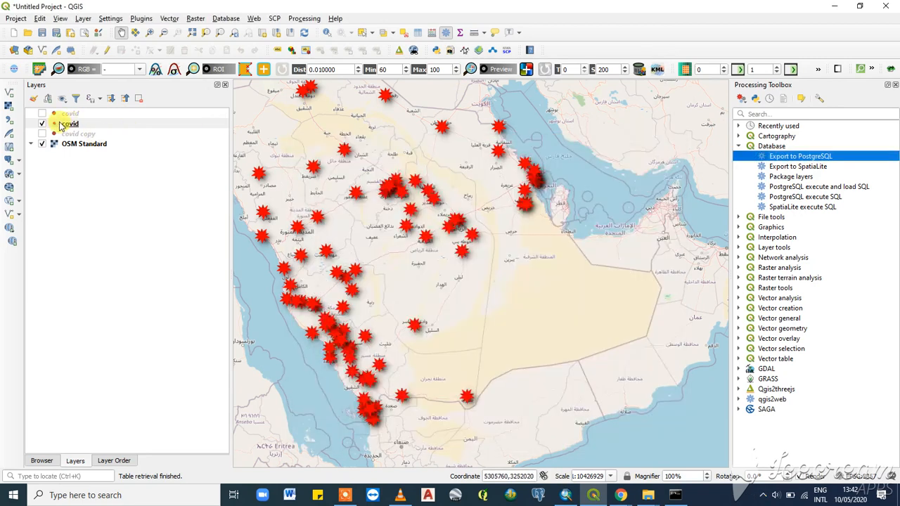
# - Rename the covid layer to covid 3 in its layer source properties and apply the change
pyautogui.click(66, 124)
pyautogui.rightClick(72, 122)
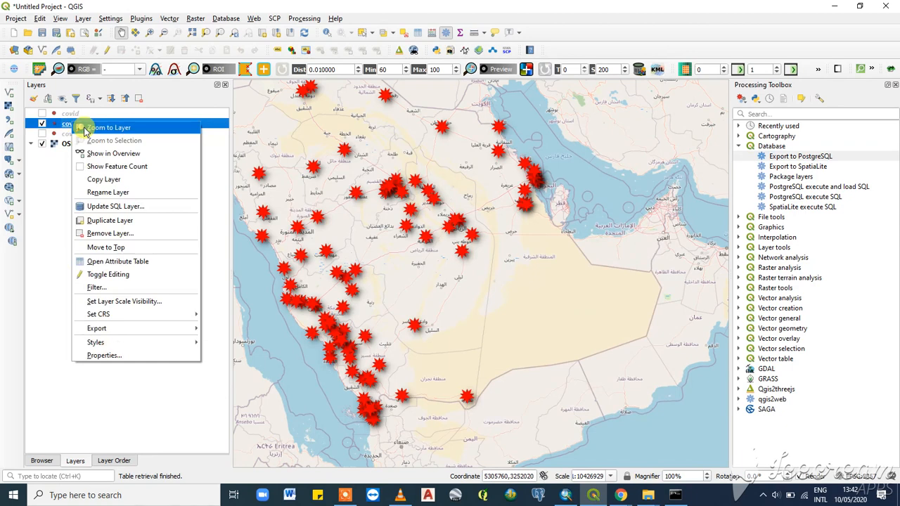
pyautogui.click(111, 357)
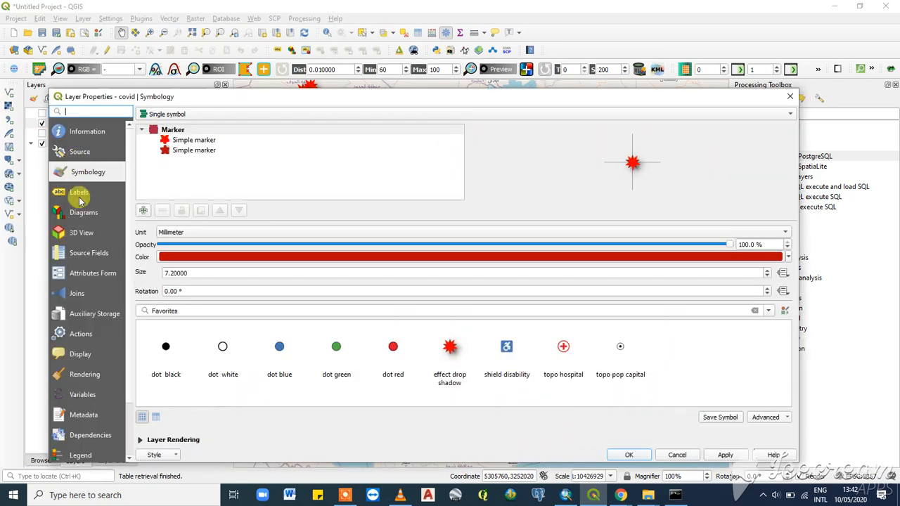
pyautogui.click(85, 151)
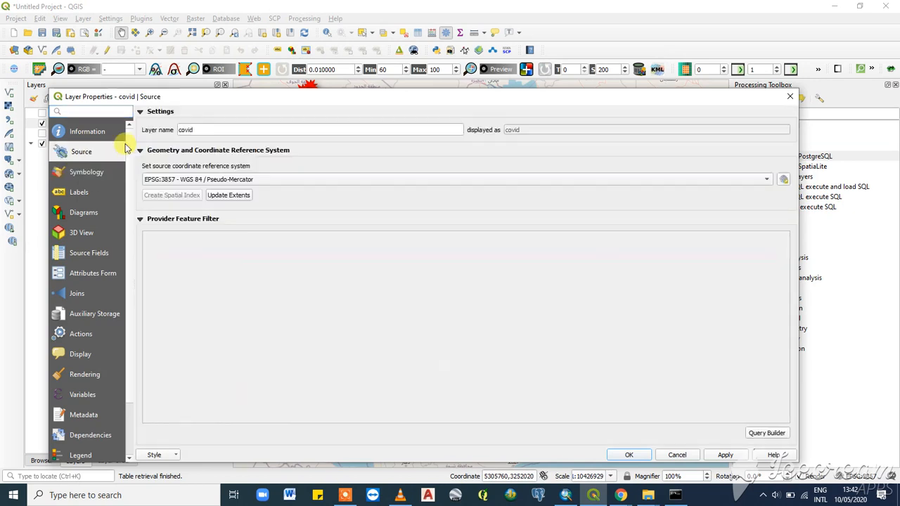
pyautogui.click(204, 131)
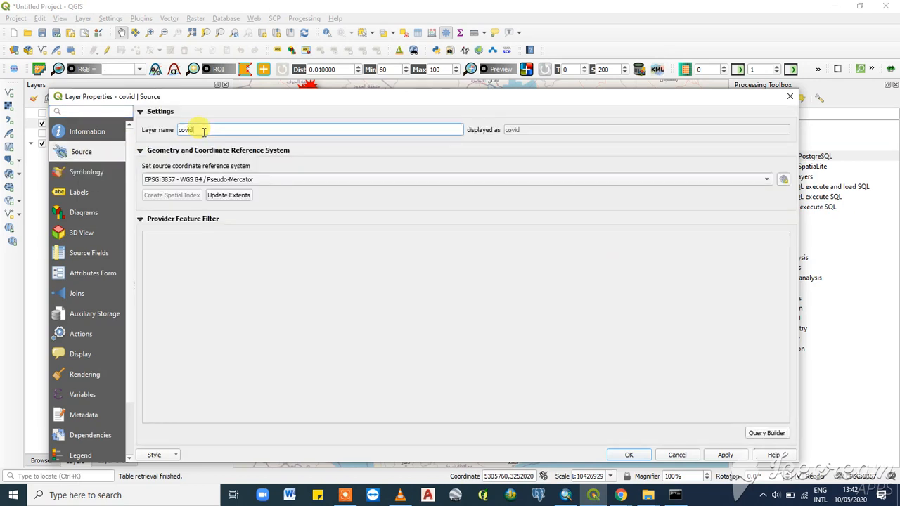
pyautogui.write('3')
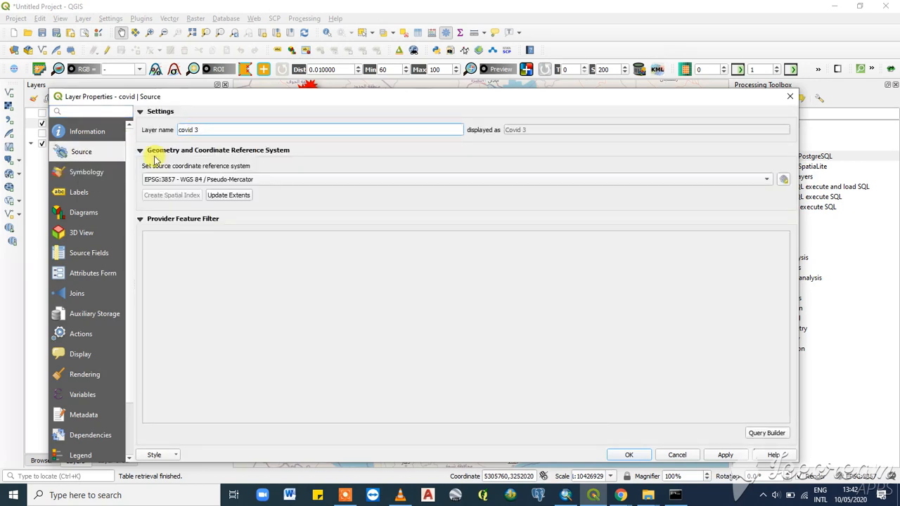
pyautogui.click(737, 455)
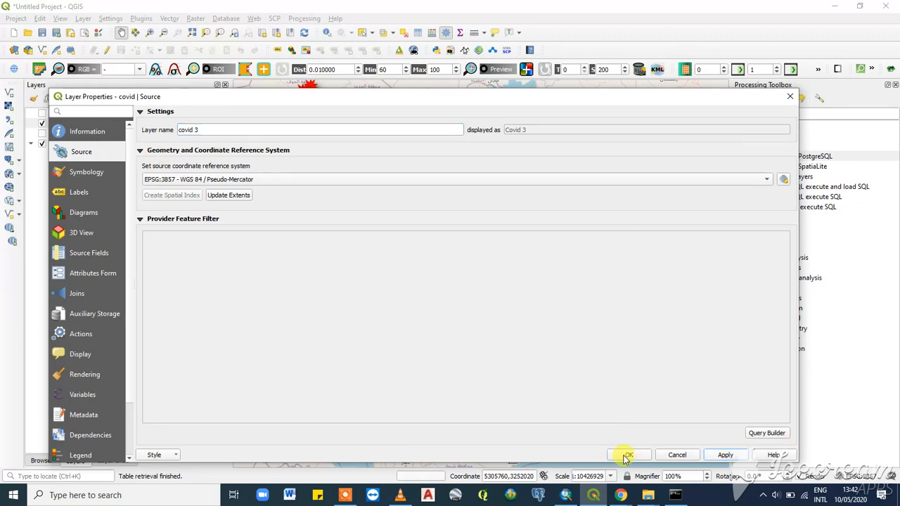
pyautogui.click(627, 455)
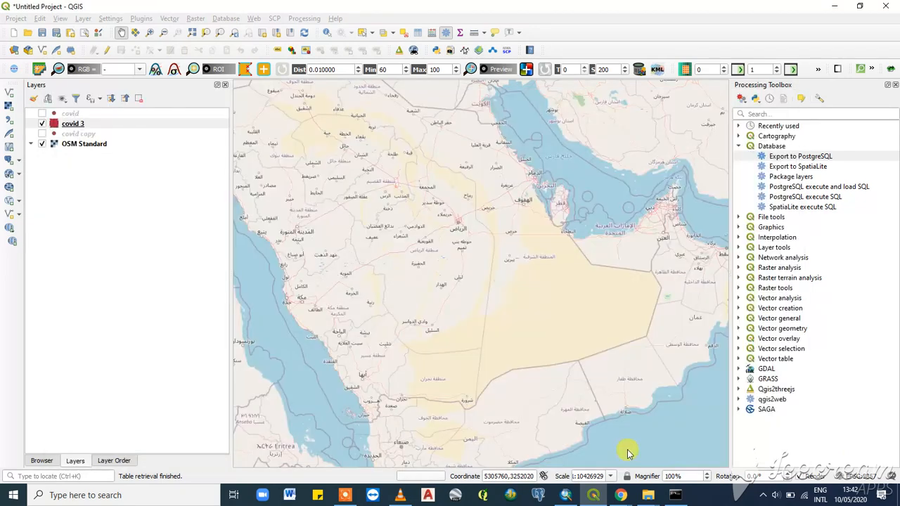
# - Try to open the Export to PostgreSQL tool, then minimize the QGIS window
pyautogui.doubleClick(799, 158)
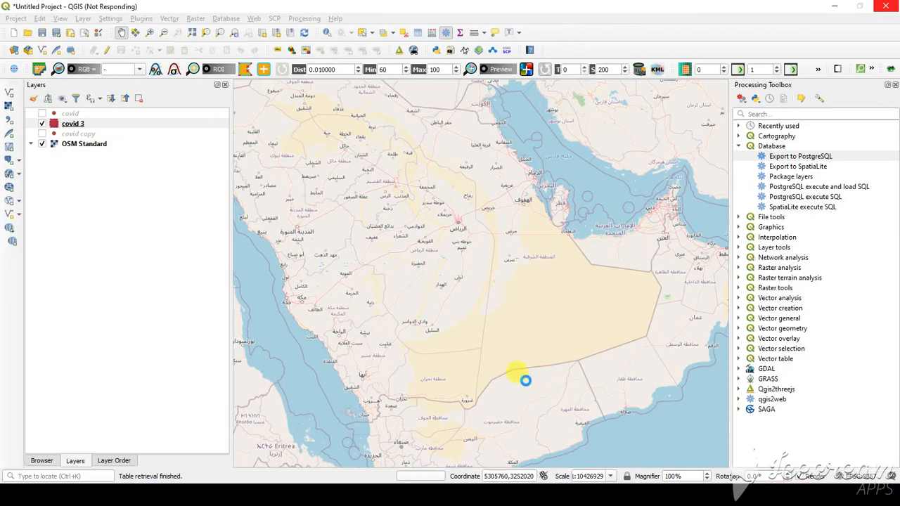
pyautogui.click(837, 8)
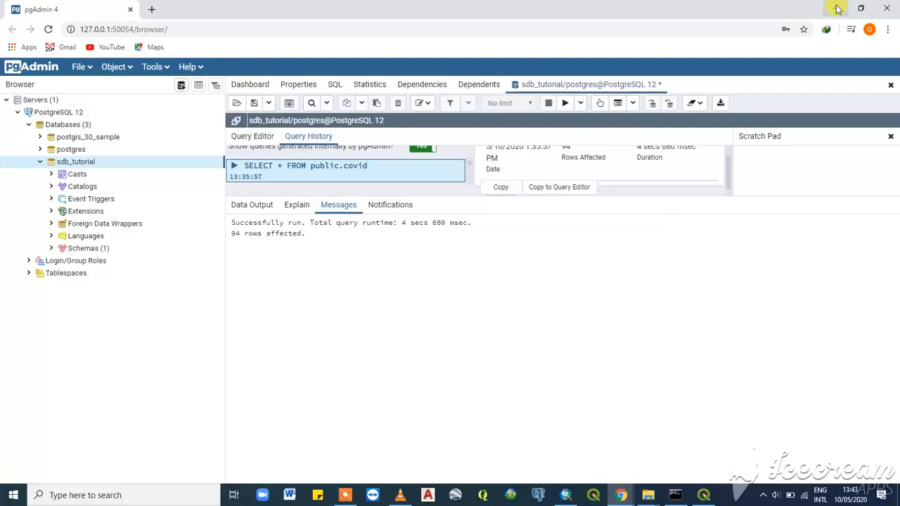
# - Switch to the psql command prompt and connect to the sdb_tutorial database with \c sdb_tutorial
pyautogui.click(675, 495)
pyautogui.scroll(-1, 398, 250)
pyautogui.scroll(1, 398, 248)
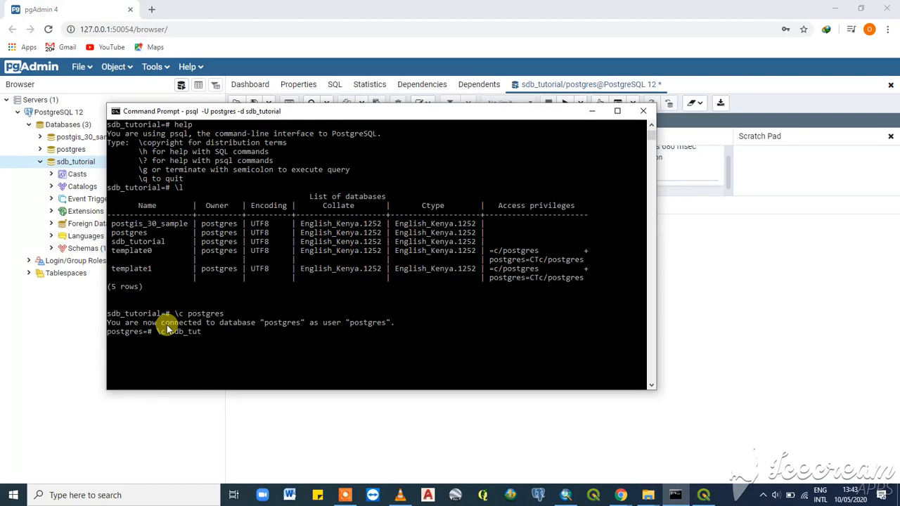
pyautogui.write('orial')
pyautogui.press('Return')
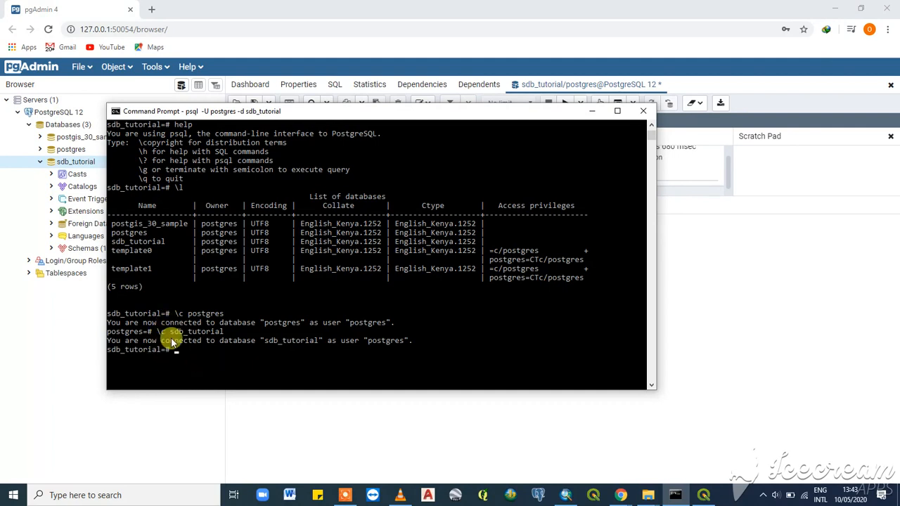
# - List the relations with \d and then only the tables with \dt in sdb_tutorial
pyautogui.write('\\d')
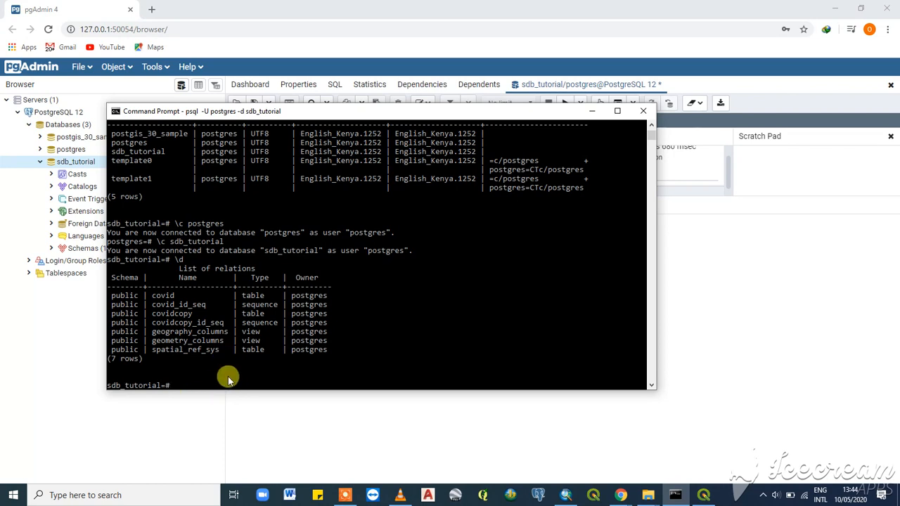
pyautogui.write('\\d')
pyautogui.press('BackSpace')
pyautogui.press('BackSpace')
pyautogui.write('t')
pyautogui.press('Return')
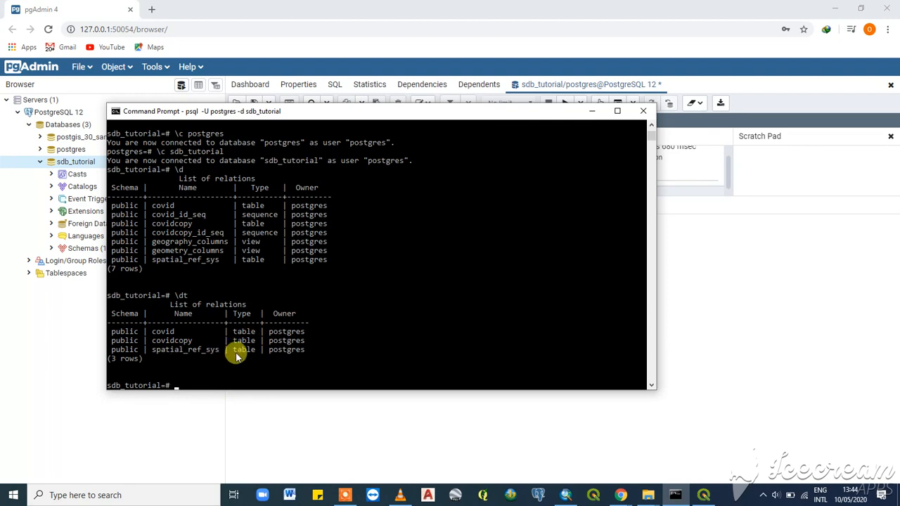
# - Query all rows of the covid table with SELECT * FROM covid;
pyautogui.write('SELECT *FROM covid;')
pyautogui.press('Return')
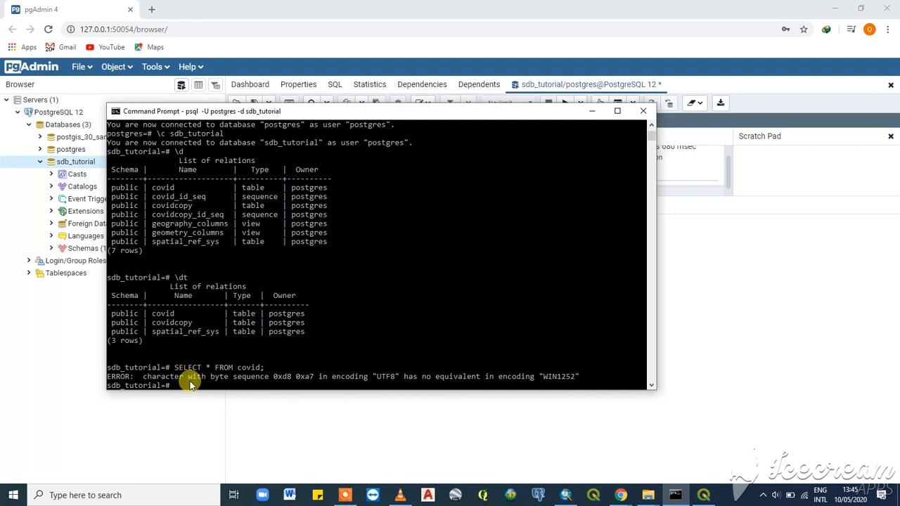
# - Write the query SELECT * FROM covidcopy to read the covidcopy table
pyautogui.write('lect')
pyautogui.press('BackSpace')
pyautogui.press('BackSpace')
pyautogui.press('BackSpace')
pyautogui.press('BackSpace')
pyautogui.press('BackSpace')
pyautogui.press('BackSpace')
pyautogui.write('SE')
pyautogui.write('LECT * From')
pyautogui.press('BackSpace')
pyautogui.press('BackSpace')
pyautogui.press('BackSpace')
pyautogui.write('ROM COVI')
pyautogui.press('BackSpace')
pyautogui.press('BackSpace')
pyautogui.press('BackSpace')
pyautogui.press('BackSpace')
pyautogui.write('covid')
pyautogui.write('copyy')
pyautogui.press('BackSpace')
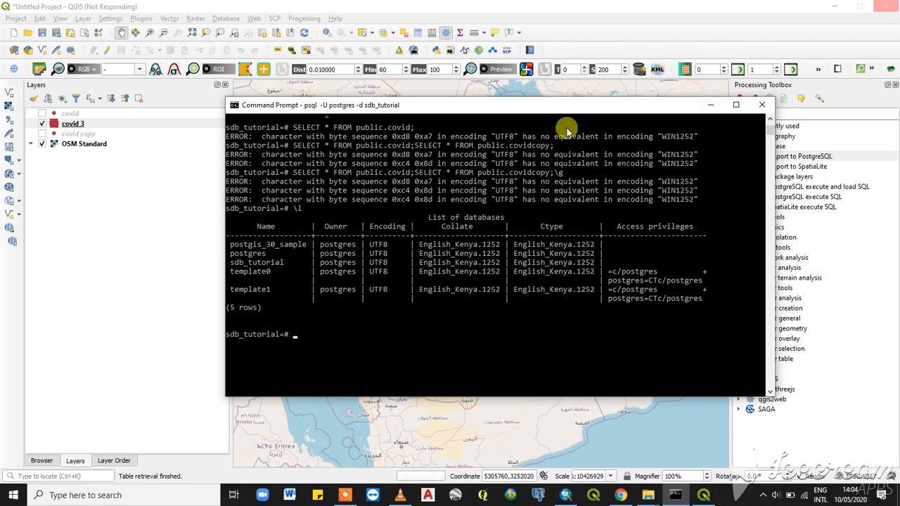
# - Switch to pgAdmin 4 in the browser and collapse and re-expand the sdb_tutorial database node
pyautogui.click(711, 105)
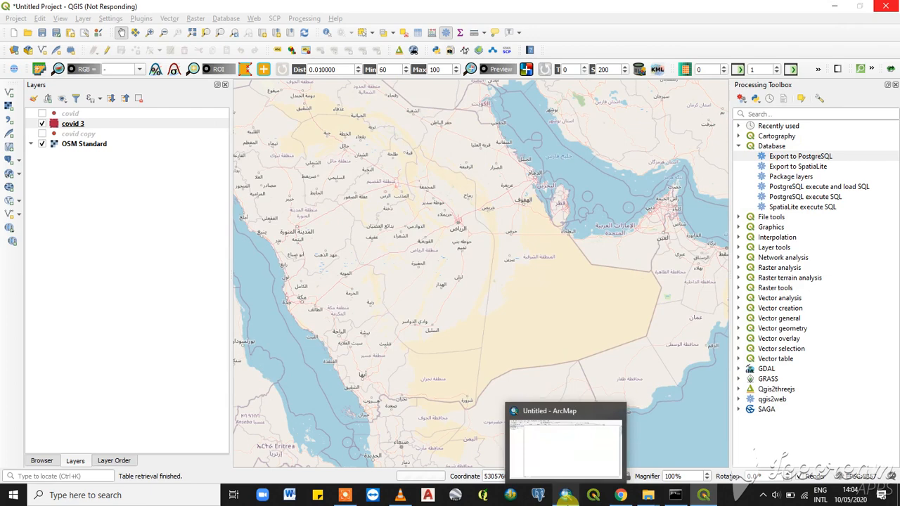
pyautogui.click(566, 497)
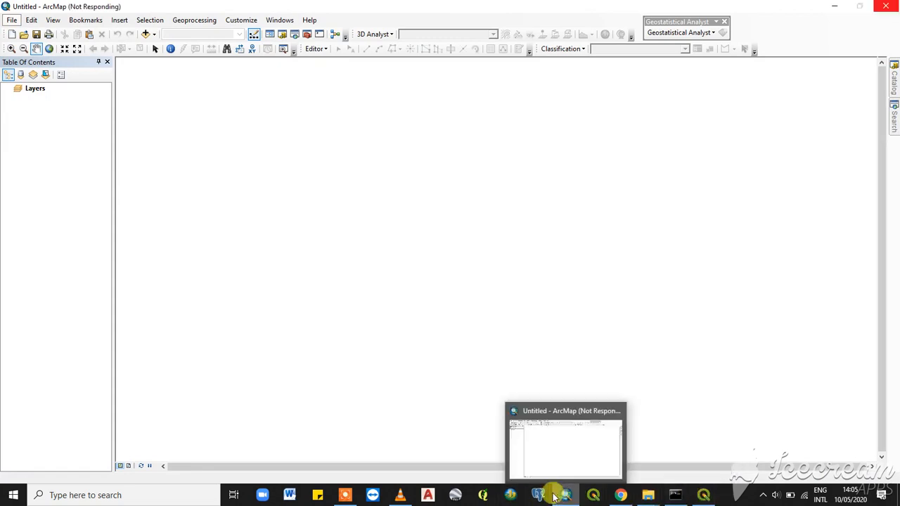
pyautogui.click(620, 494)
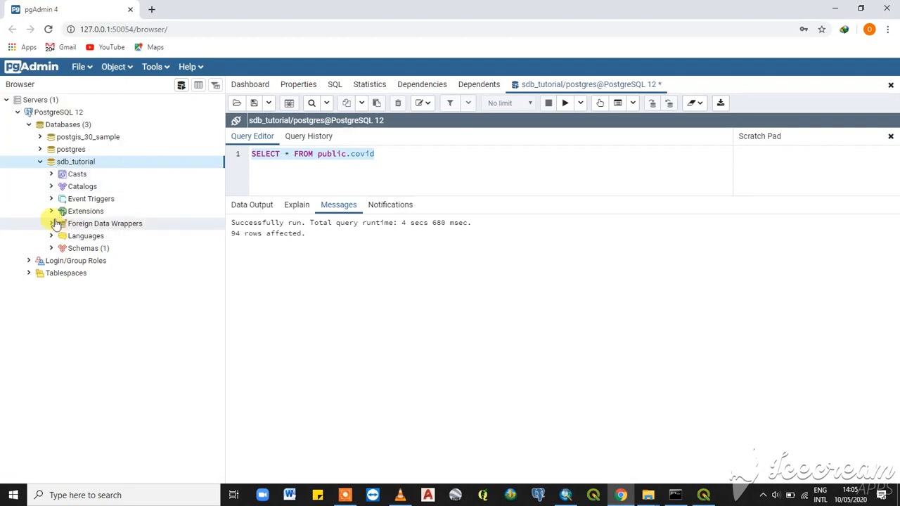
pyautogui.click(40, 162)
pyautogui.click(40, 162)
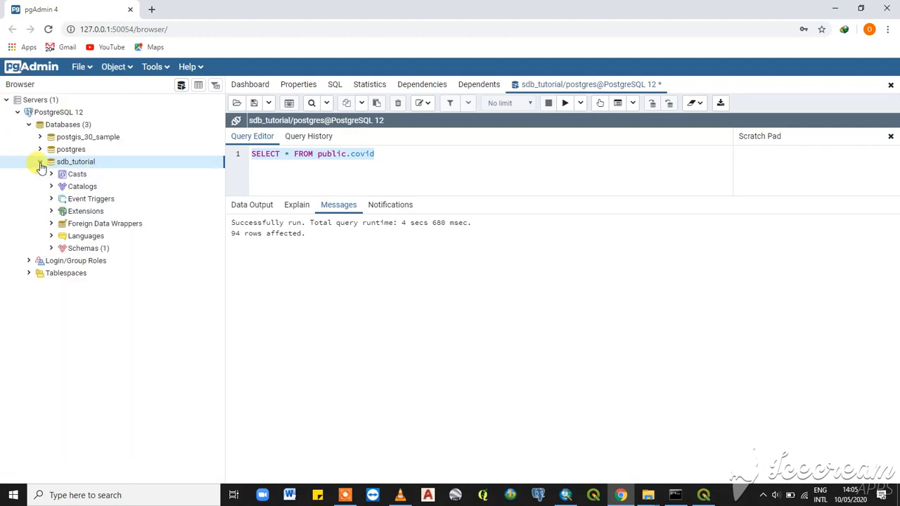
# - Open all rows of the covid table under sdb_tutorial's public schema and scroll through the data
pyautogui.click(51, 249)
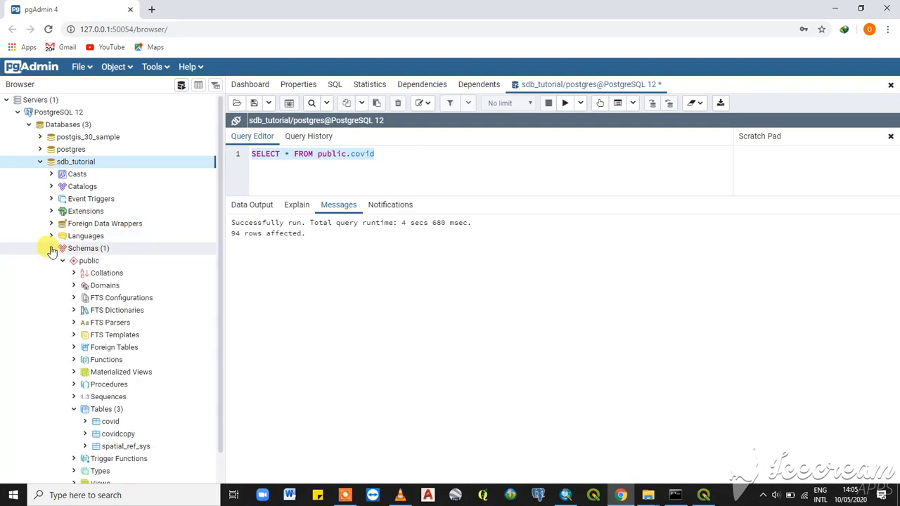
pyautogui.click(73, 408)
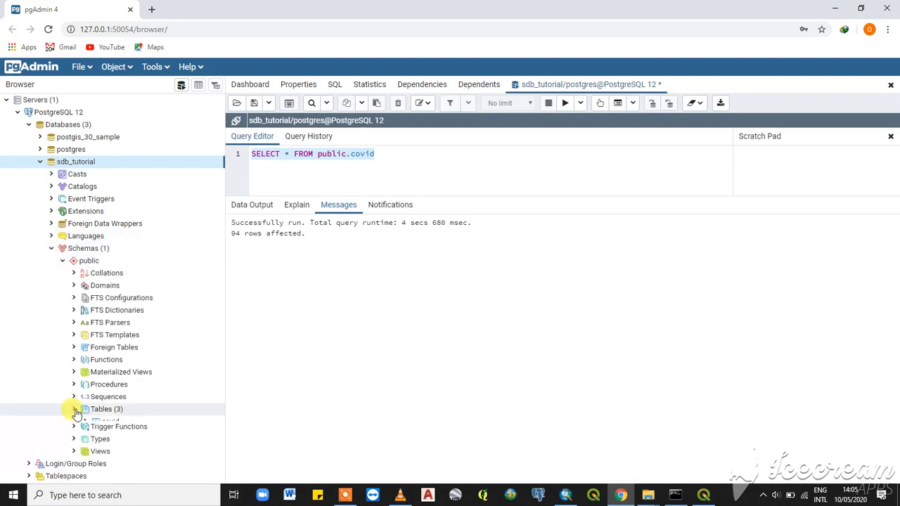
pyautogui.rightClick(102, 411)
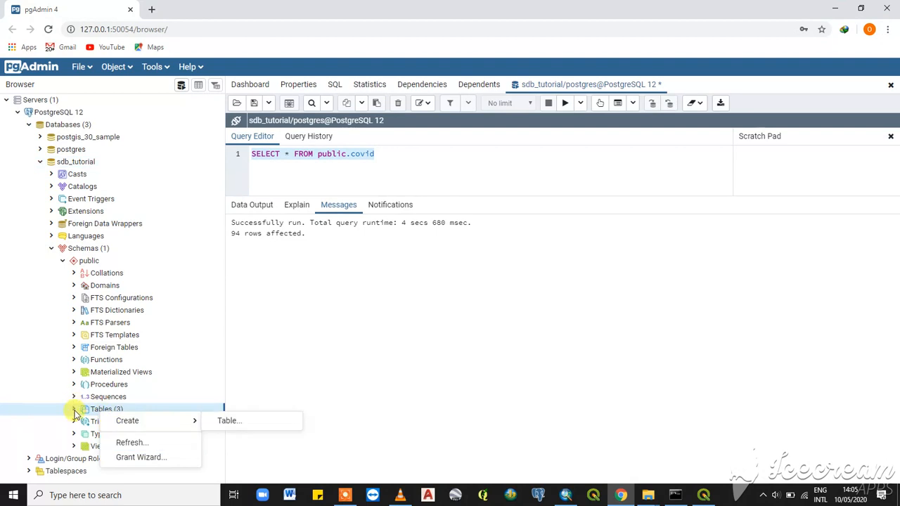
pyautogui.click(76, 413)
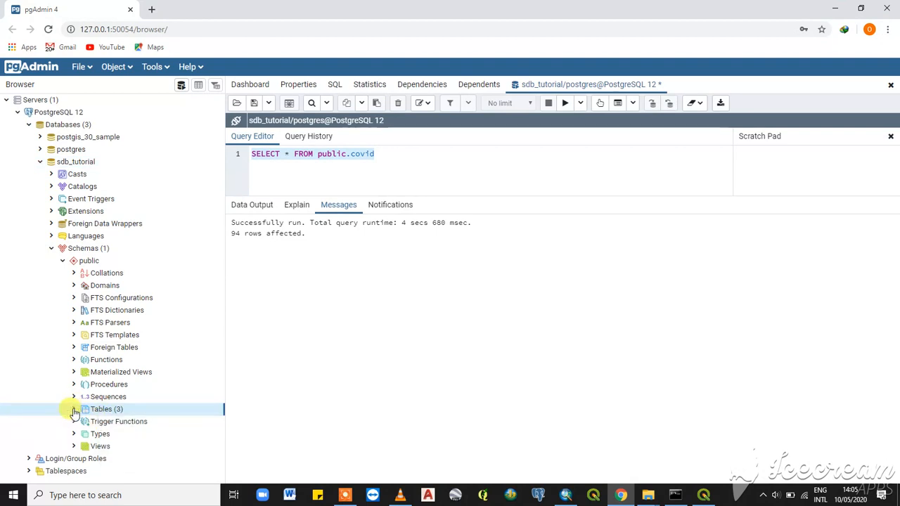
pyautogui.click(73, 409)
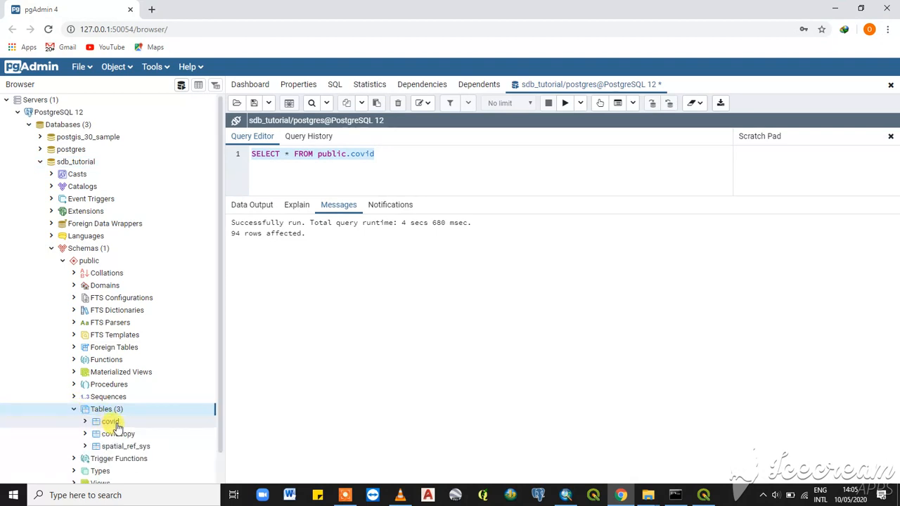
pyautogui.rightClick(112, 423)
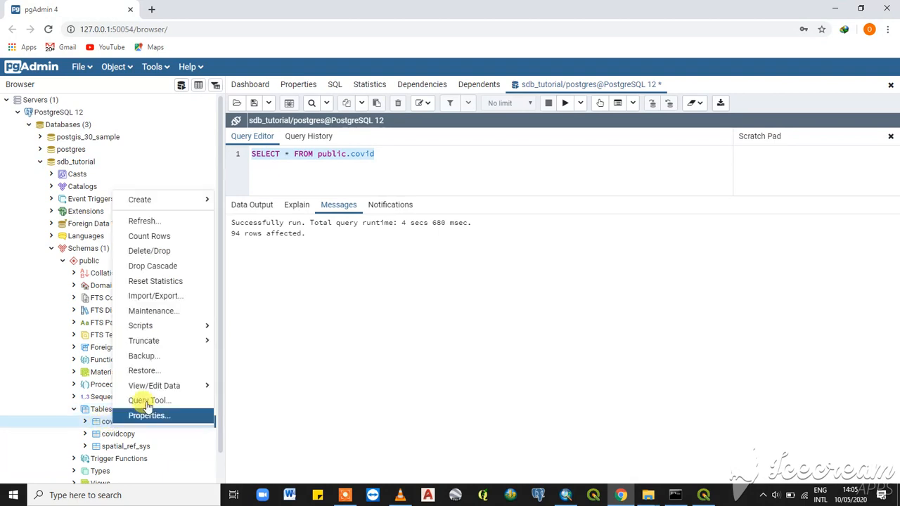
pyautogui.moveTo(159, 389)
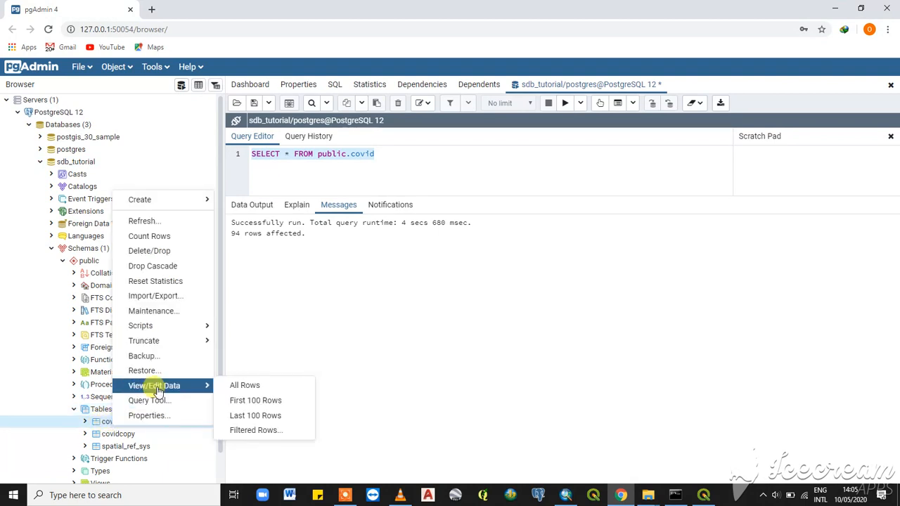
pyautogui.click(250, 388)
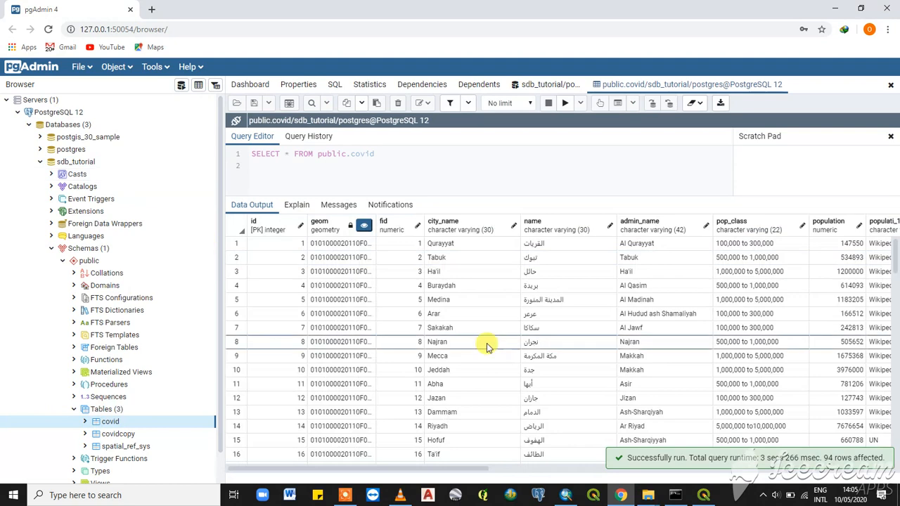
pyautogui.scroll(-3, 487, 345)
pyautogui.scroll(-9, 487, 344)
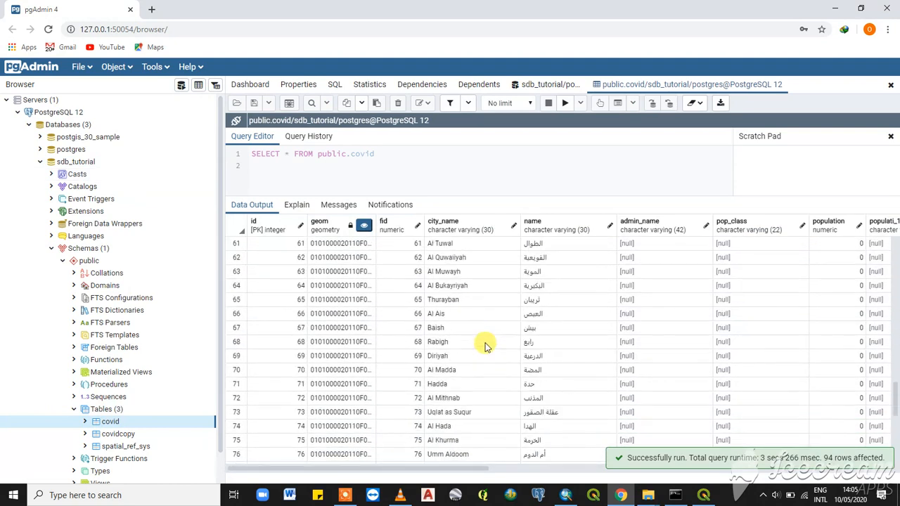
pyautogui.scroll(9, 464, 352)
pyautogui.scroll(3, 463, 352)
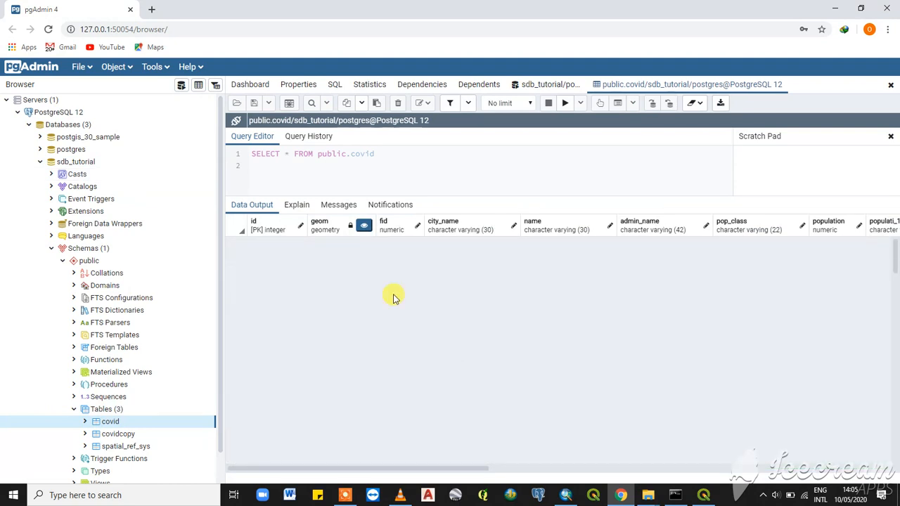
pyautogui.scroll(-6, 393, 298)
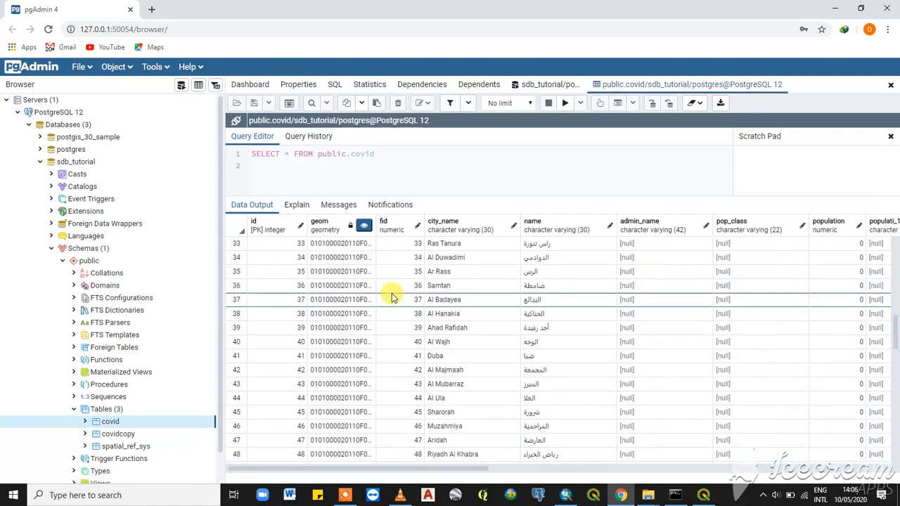
pyautogui.scroll(-5, 416, 326)
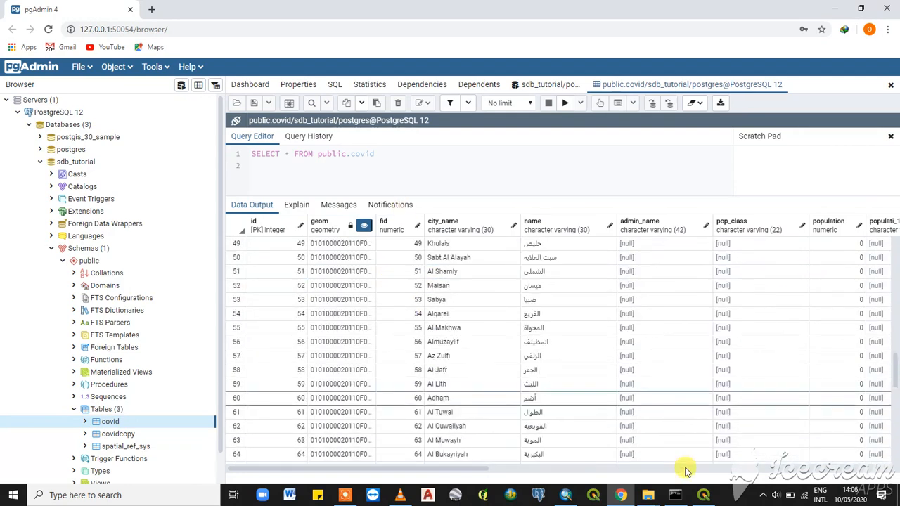
# - Switch to ArcMap, start adding a new query layer and open its connection manager
pyautogui.click(567, 498)
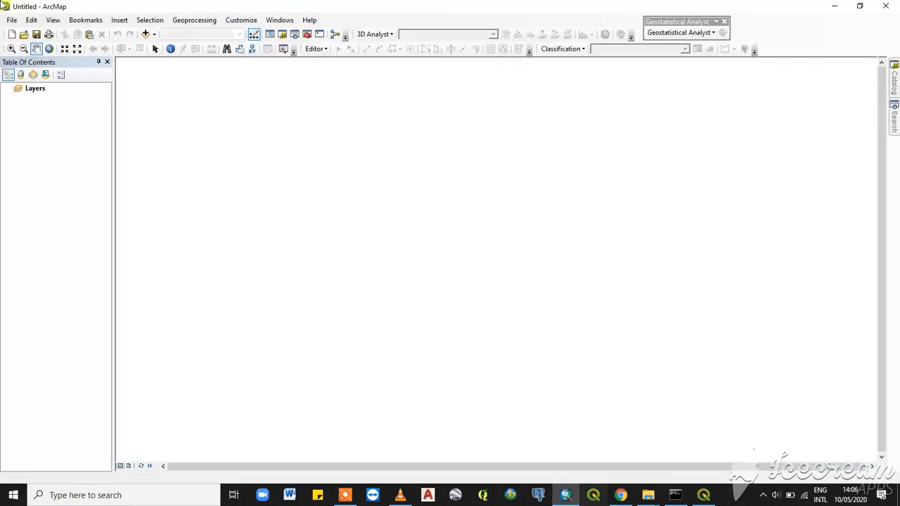
pyautogui.click(12, 20)
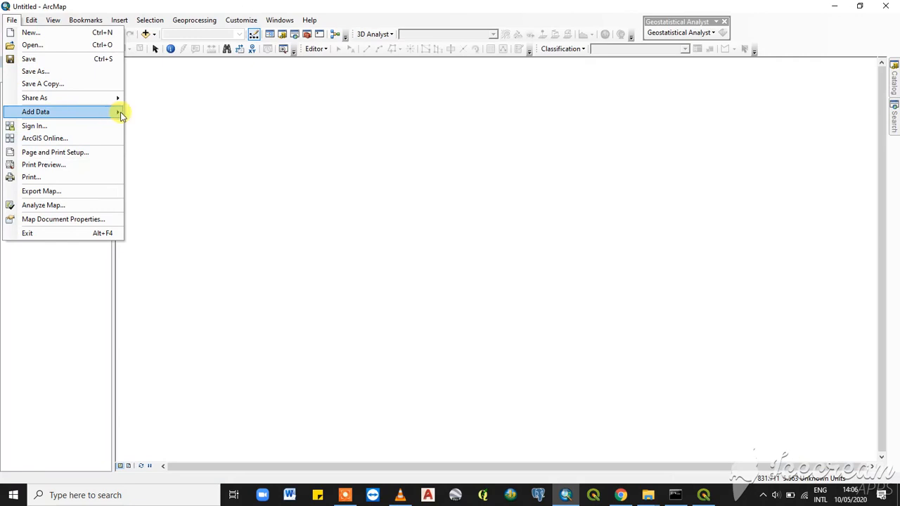
pyautogui.moveTo(118, 115)
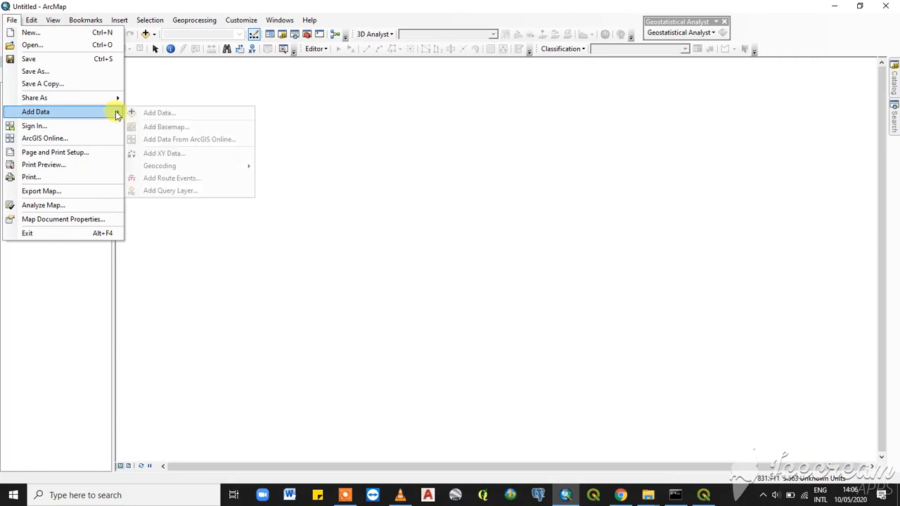
pyautogui.click(163, 190)
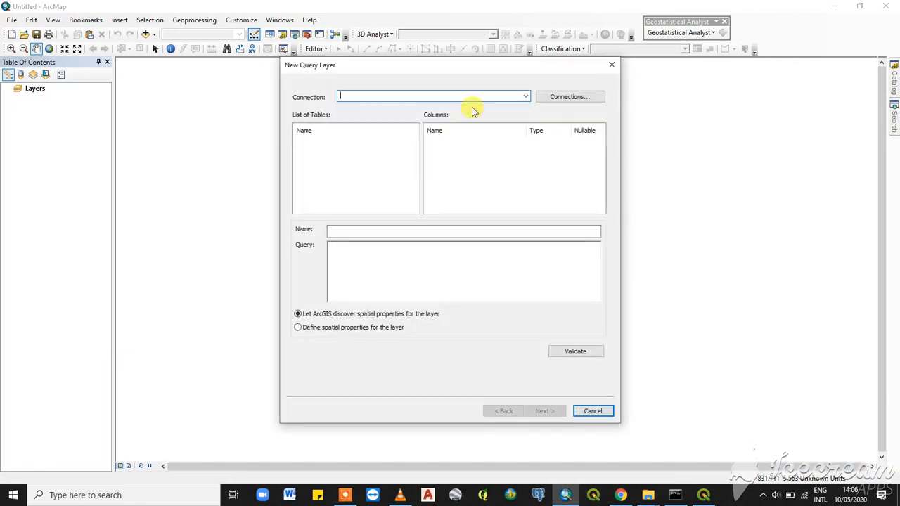
pyautogui.click(526, 97)
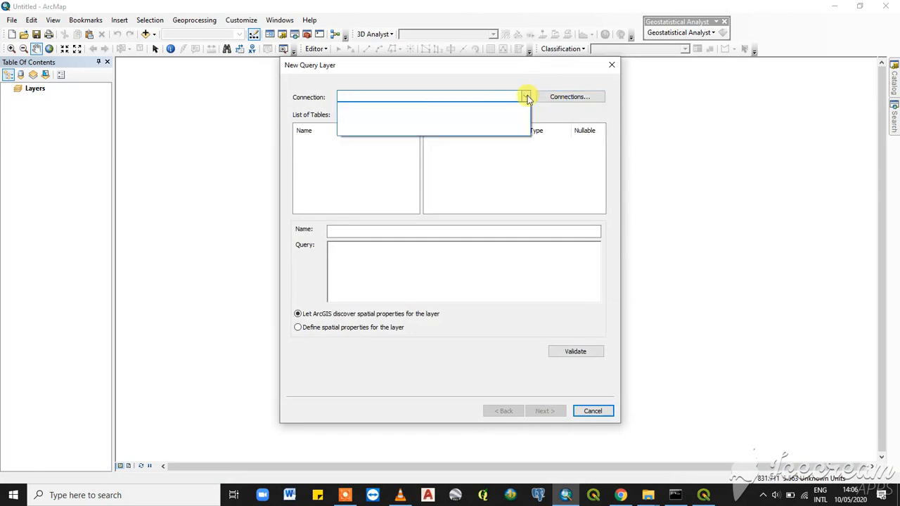
pyautogui.click(526, 97)
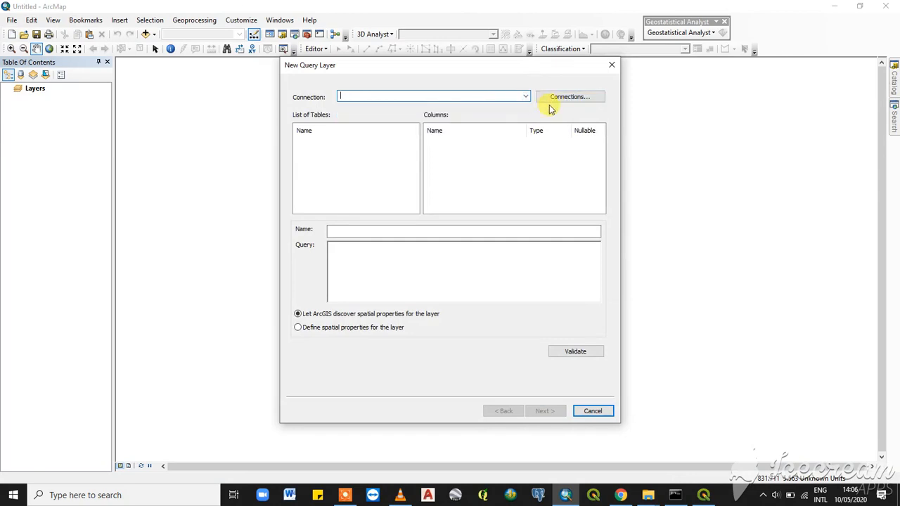
pyautogui.click(573, 97)
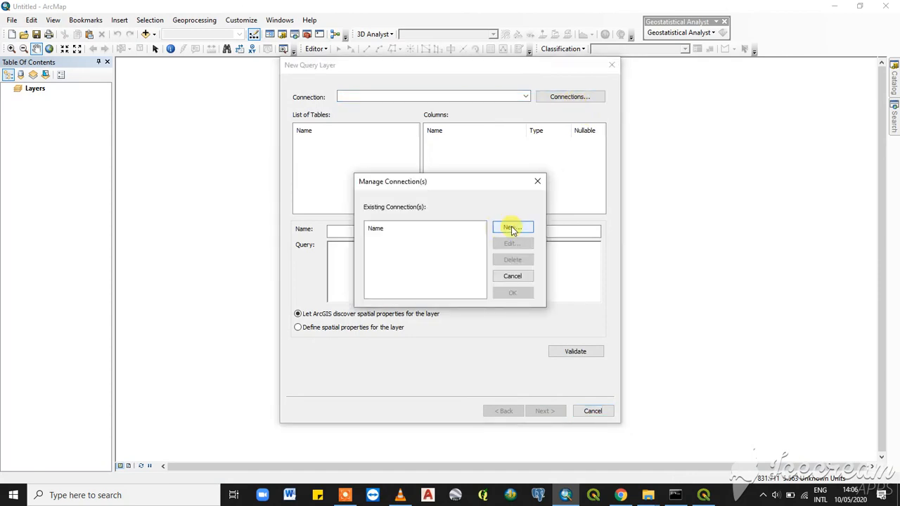
# - Create a new database connection on the PostgreSQL platform with instance localhost
pyautogui.click(510, 227)
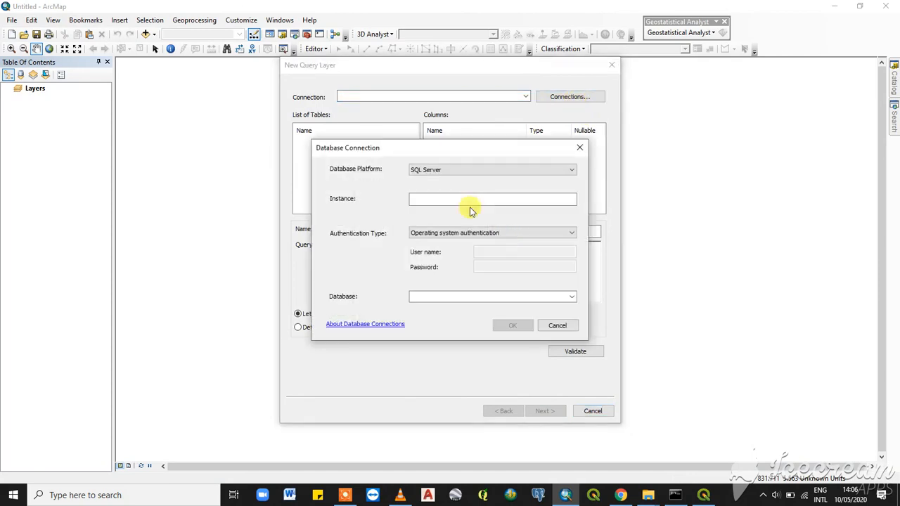
pyautogui.click(430, 171)
pyautogui.click(451, 171)
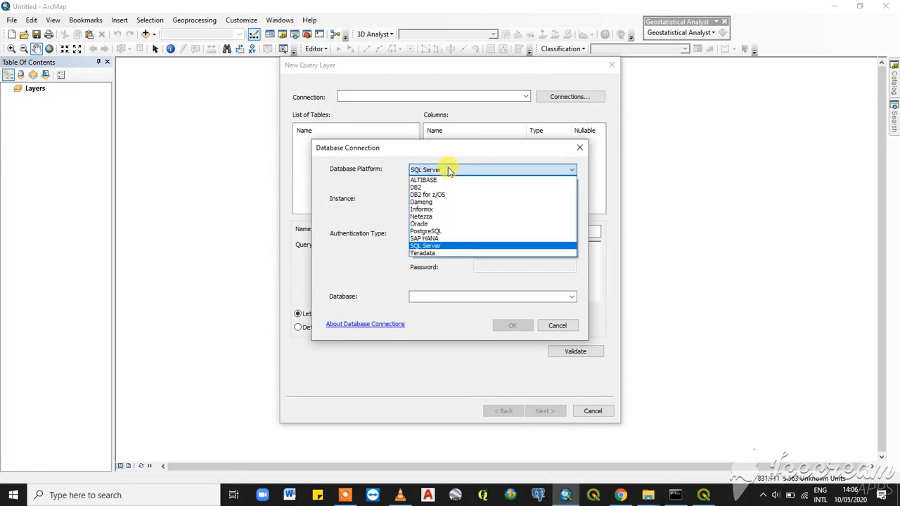
pyautogui.click(433, 234)
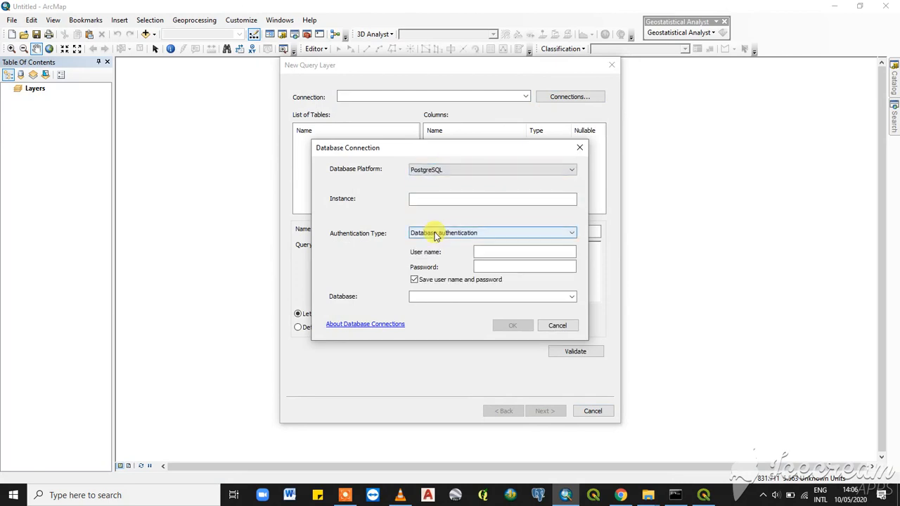
pyautogui.click(441, 203)
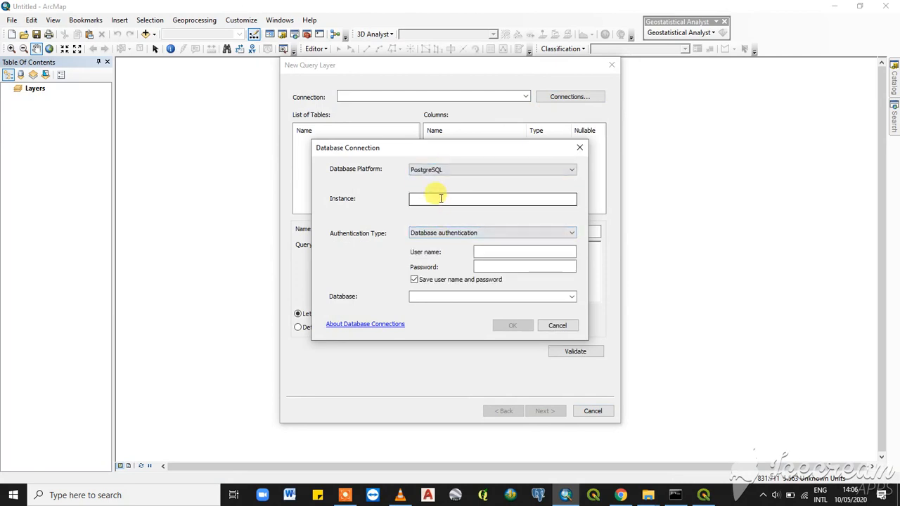
pyautogui.click(441, 202)
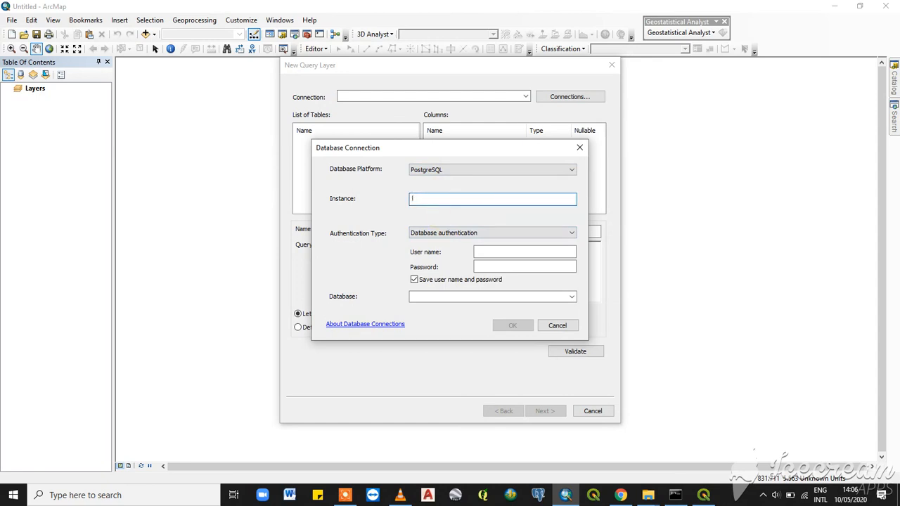
pyautogui.write('localhost')
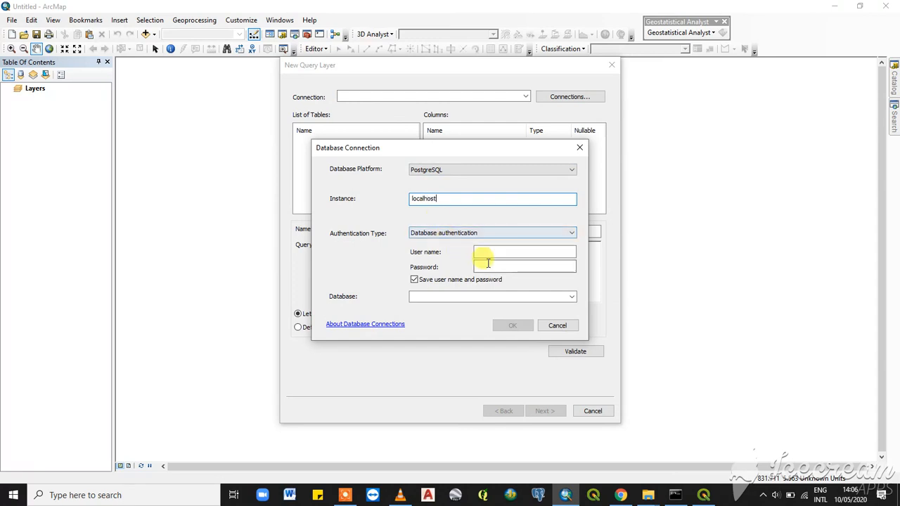
# - Enter the user name postgres and the database password for the connection
pyautogui.click(490, 255)
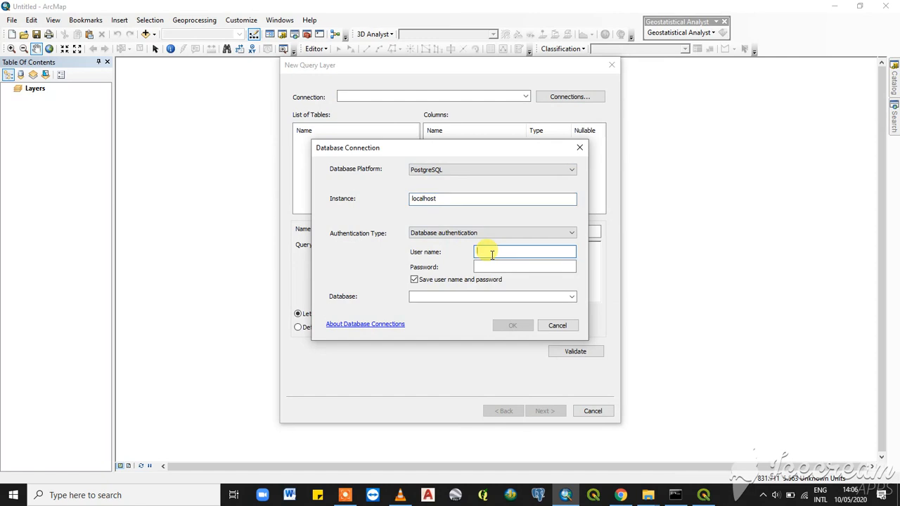
pyautogui.write('postgres')
pyautogui.click(481, 267)
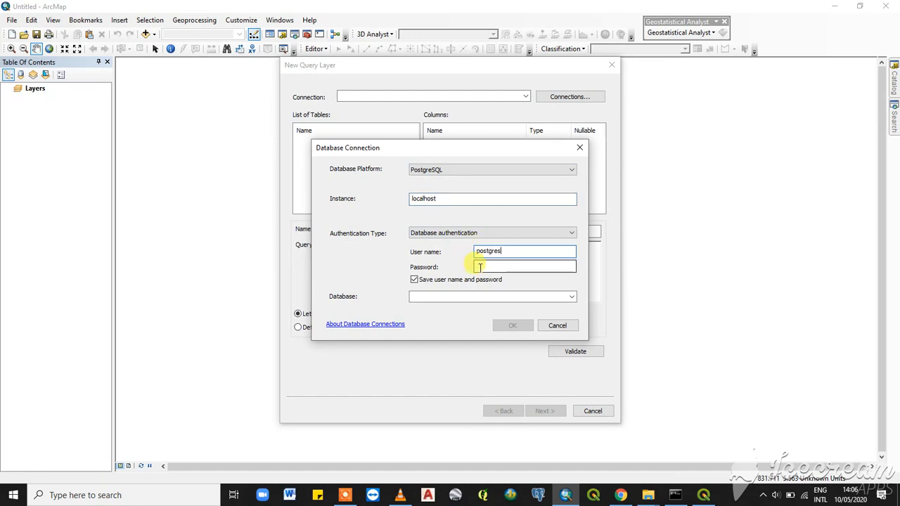
pyautogui.write('123456')
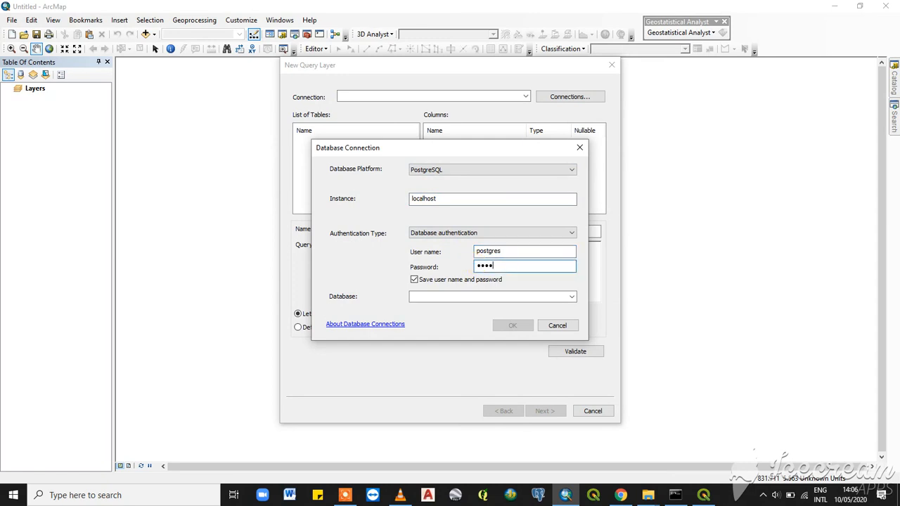
pyautogui.write('78901')
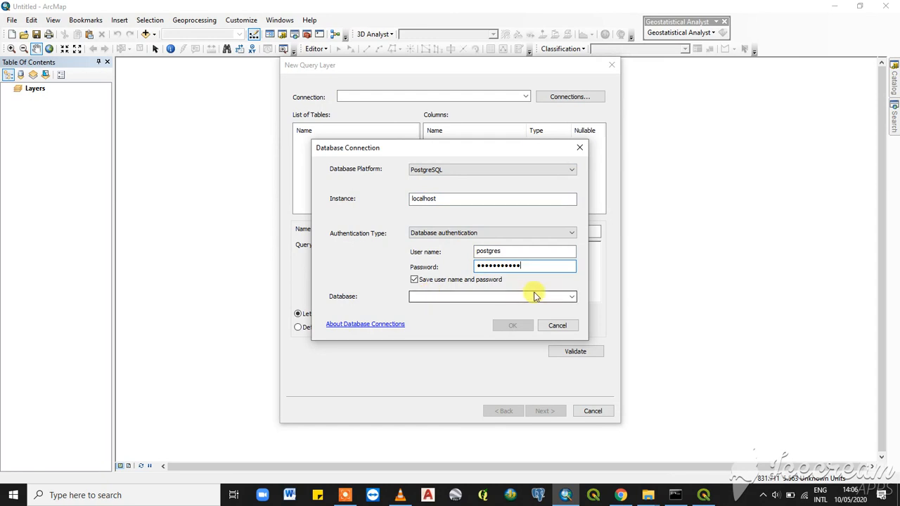
# - Choose the sdb_tutorial database and save the new connection, confirming the connection manager
pyautogui.click(573, 296)
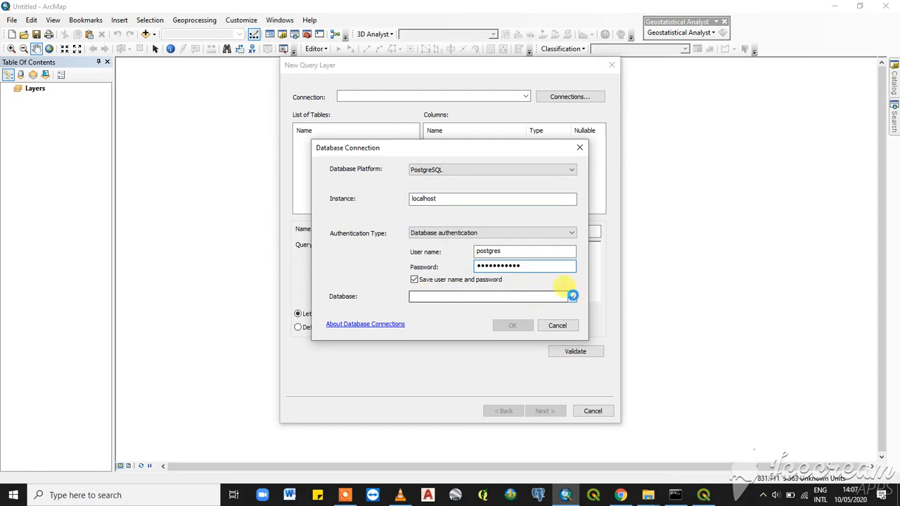
pyautogui.click(491, 304)
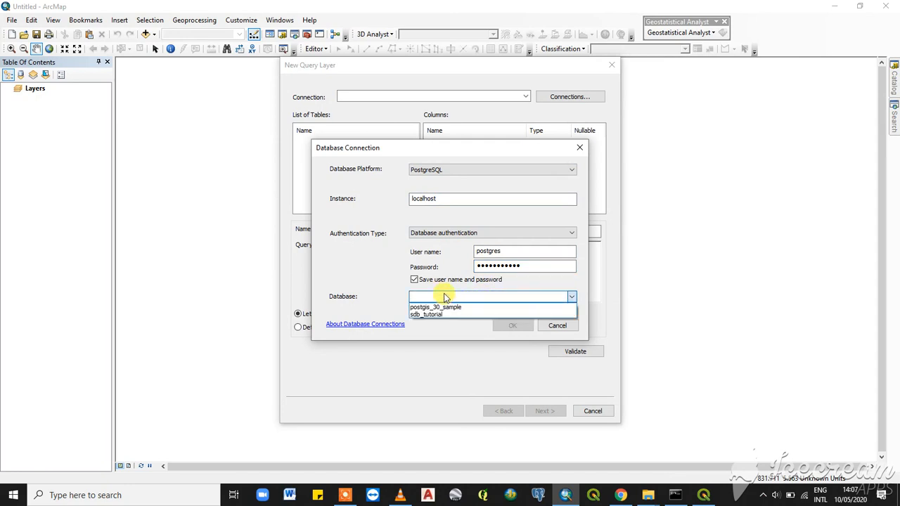
pyautogui.click(441, 315)
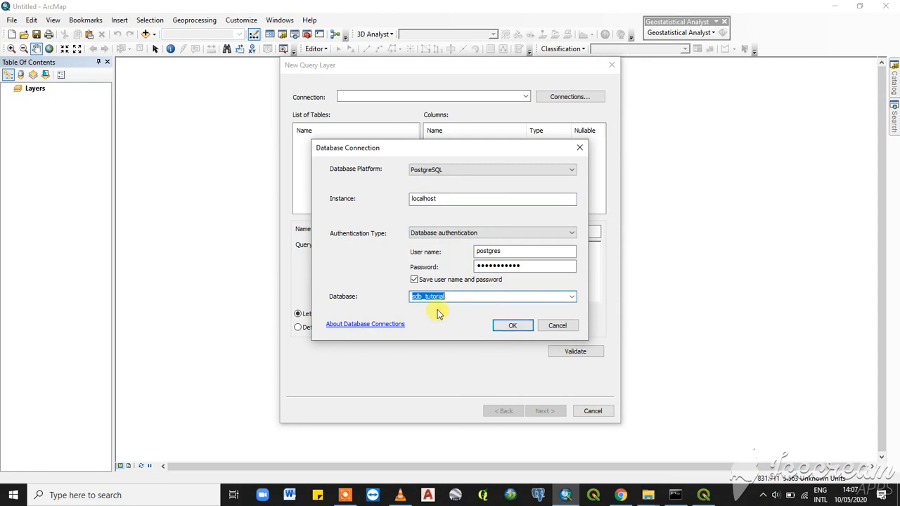
pyautogui.click(517, 325)
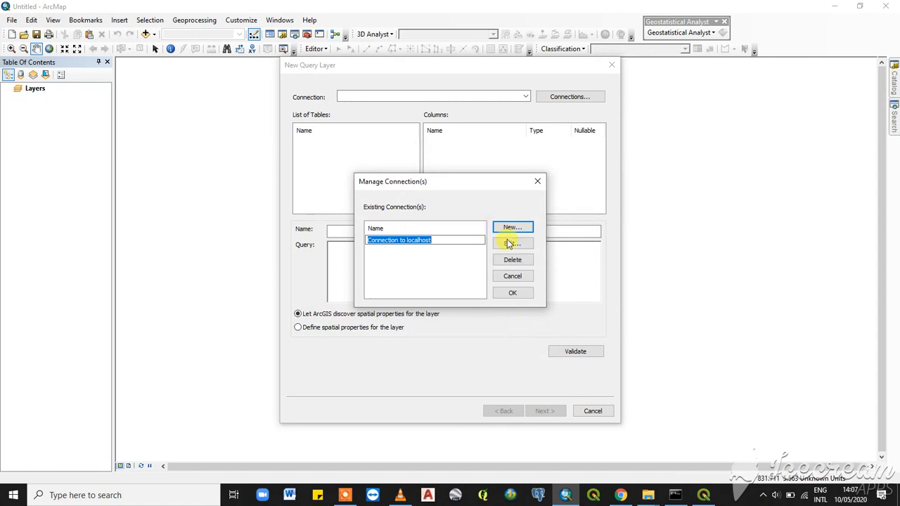
pyautogui.click(516, 294)
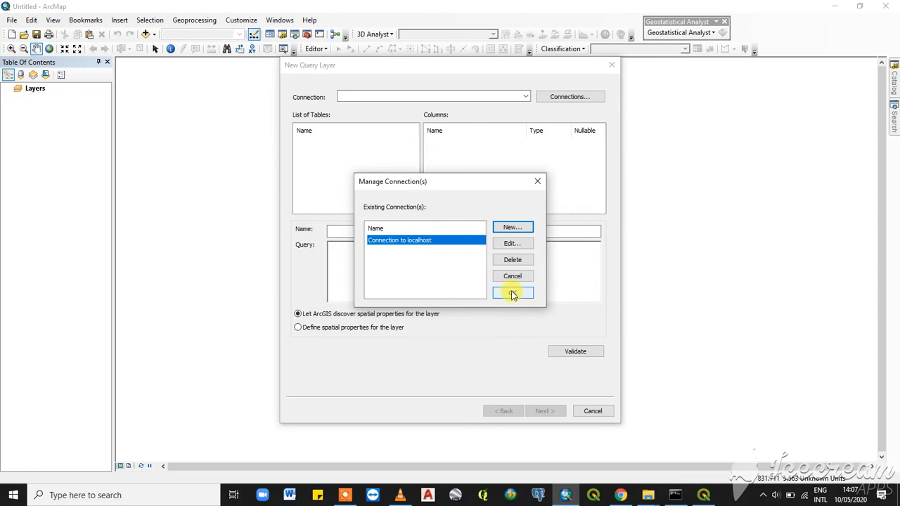
pyautogui.click(512, 294)
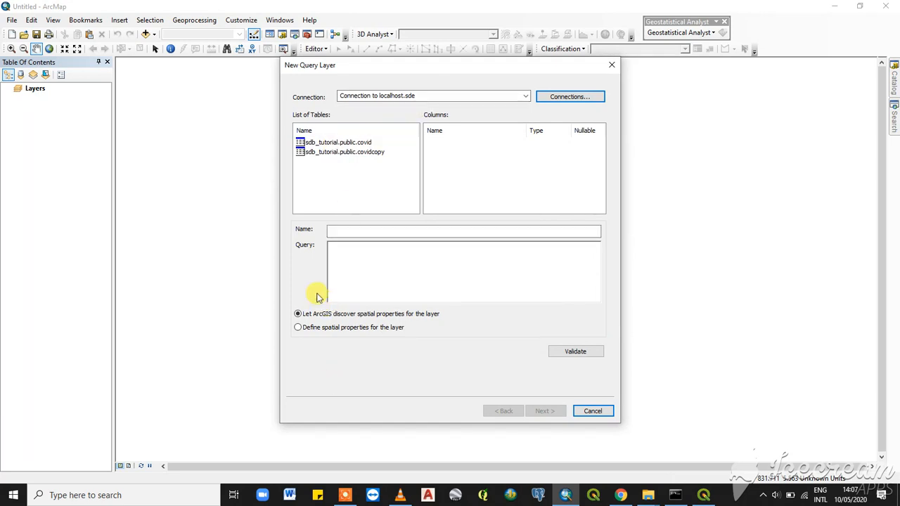
# - Select the sdb_tutorial.public.covid table and look through its list of columns and types
pyautogui.click(337, 142)
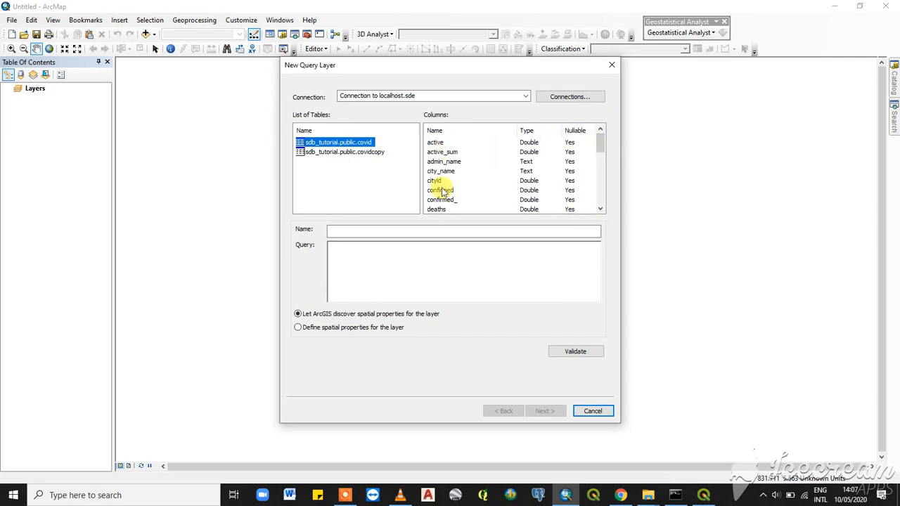
pyautogui.scroll(-4, 441, 188)
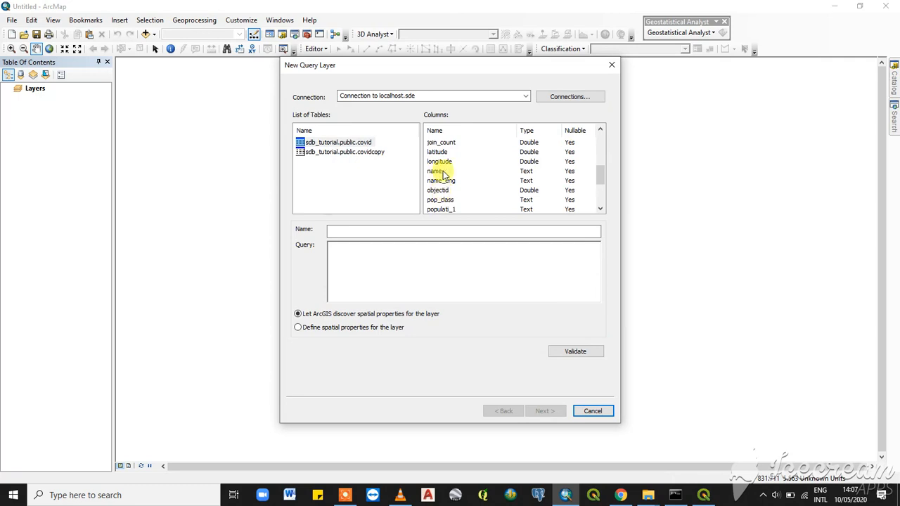
pyautogui.scroll(-1, 555, 152)
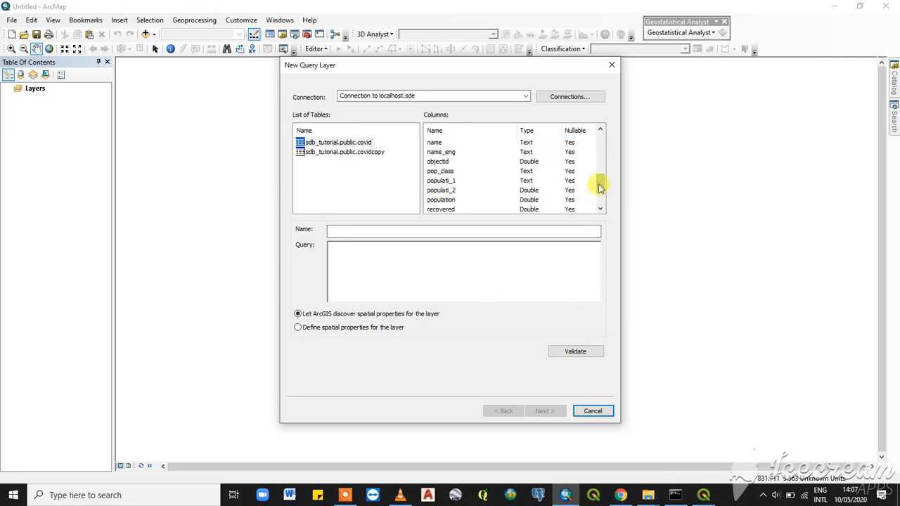
pyautogui.moveTo(598, 171); pyautogui.dragTo(599, 141)
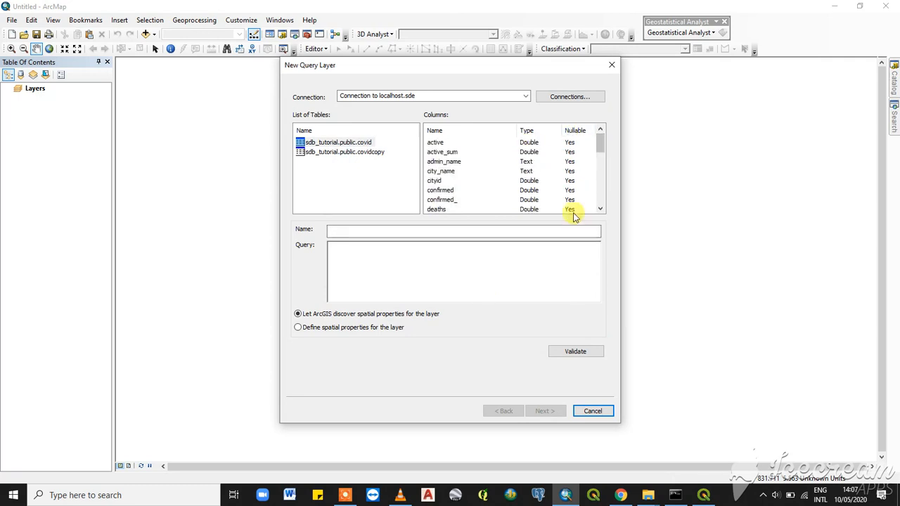
pyautogui.scroll(-5, 540, 171)
pyautogui.scroll(-2, 540, 171)
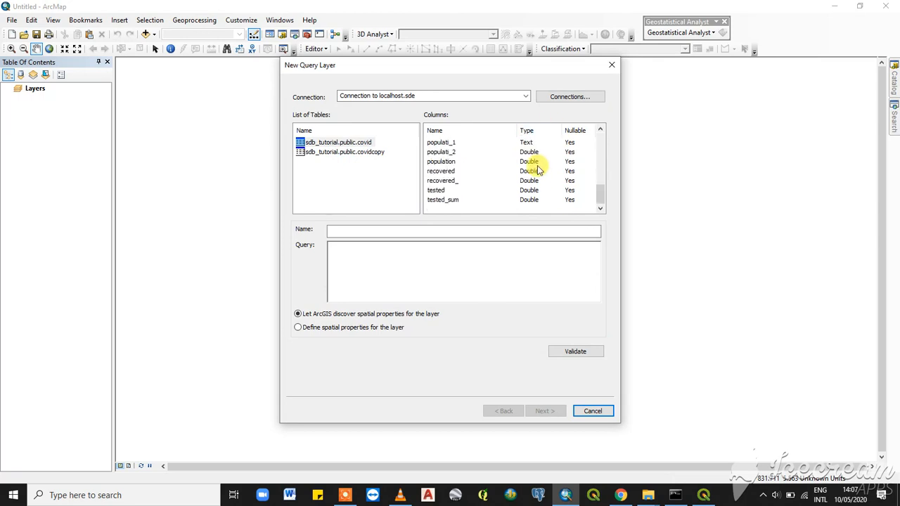
pyautogui.scroll(10, 540, 171)
pyautogui.scroll(-5, 540, 171)
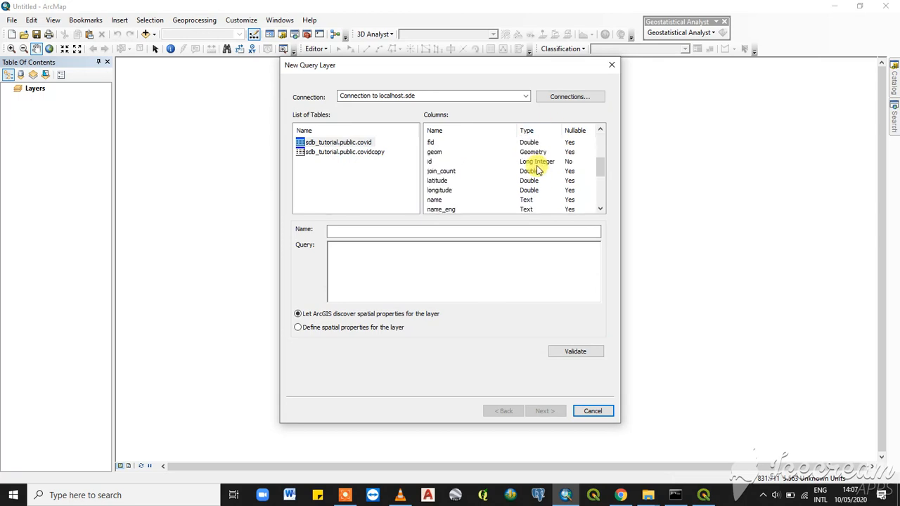
pyautogui.scroll(5, 540, 171)
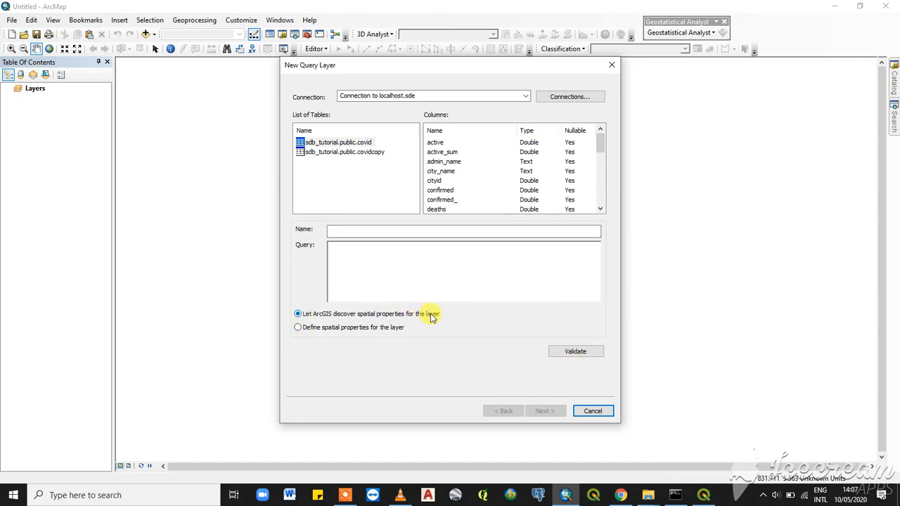
# - Name the new query layer covid and try validating it before any query is entered
pyautogui.click(357, 232)
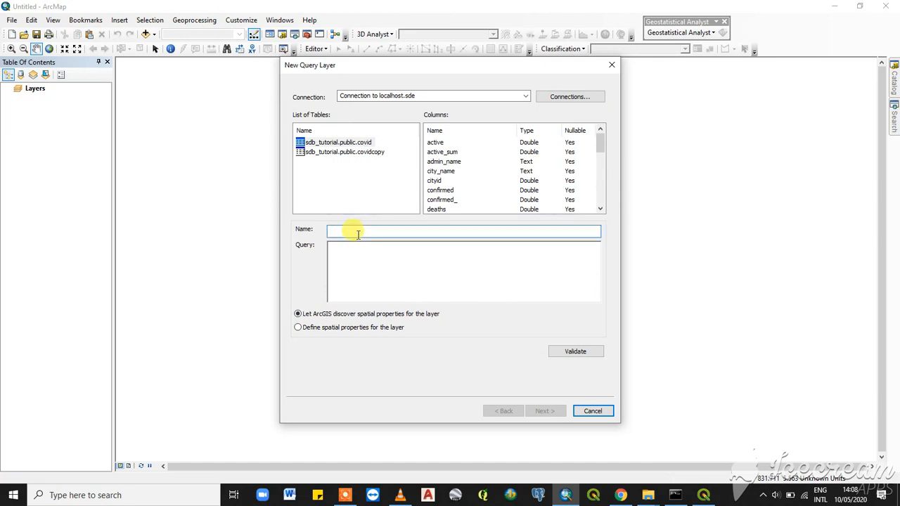
pyautogui.write('covid')
pyautogui.click(366, 261)
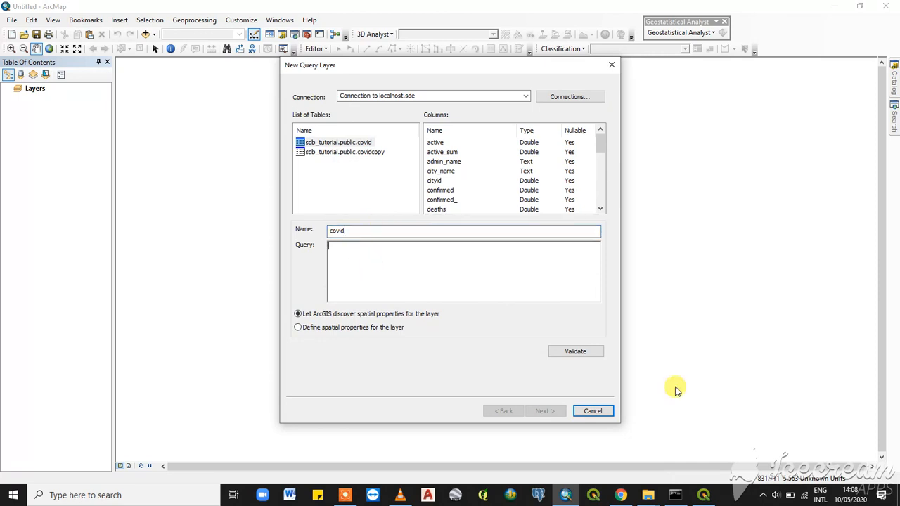
pyautogui.click(575, 351)
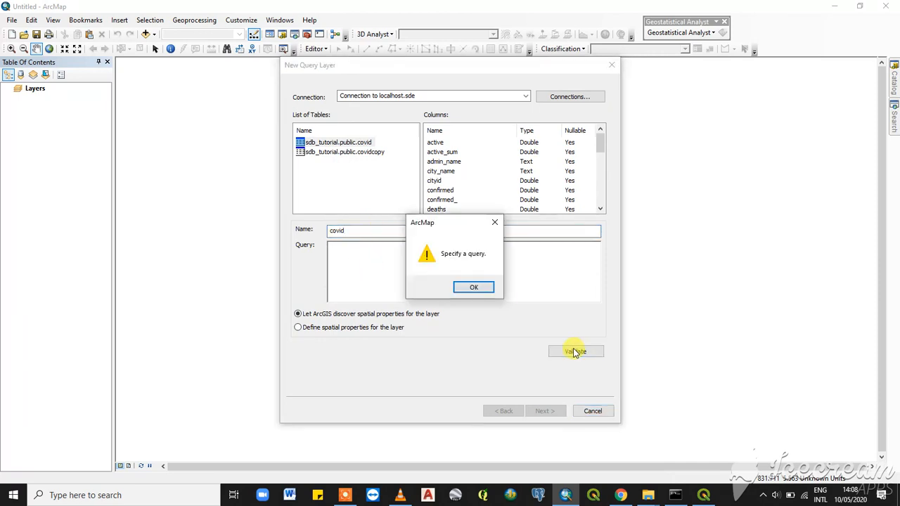
pyautogui.click(494, 222)
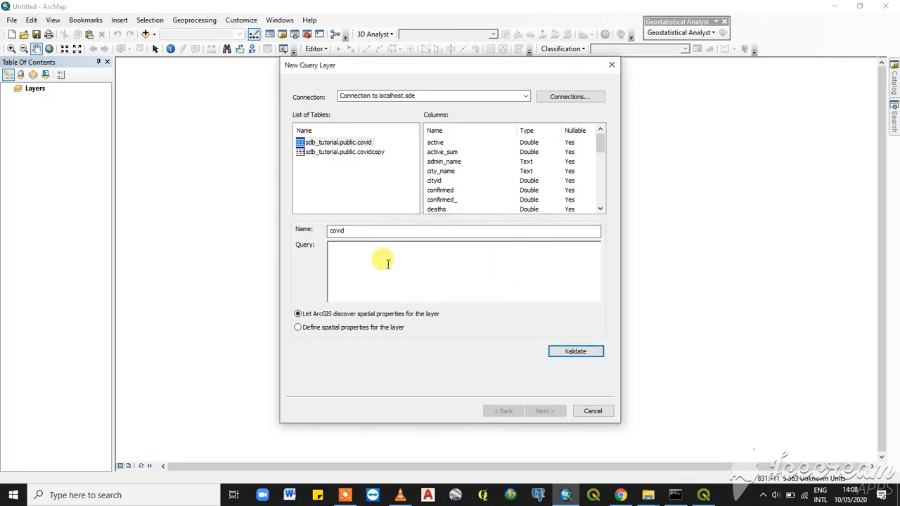
# - Enter the query SELECT * FROM covid, keep ArcGIS discovering spatial properties, and validate it
pyautogui.write('se')
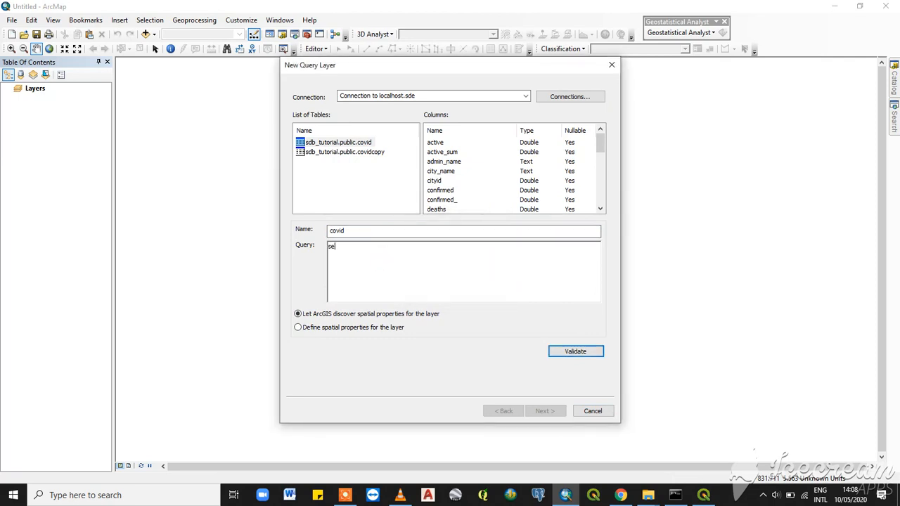
pyautogui.press('BackSpace')
pyautogui.press('BackSpace')
pyautogui.write('SELEC')
pyautogui.write('* FROM C')
pyautogui.press('BackSpace')
pyautogui.press('BackSpace')
pyautogui.press('BackSpace')
pyautogui.press('BackSpace')
pyautogui.write('CO')
pyautogui.press('BackSpace')
pyautogui.press('BackSpace')
pyautogui.press('BackSpace')
pyautogui.press('BackSpace')
pyautogui.press('BackSpace')
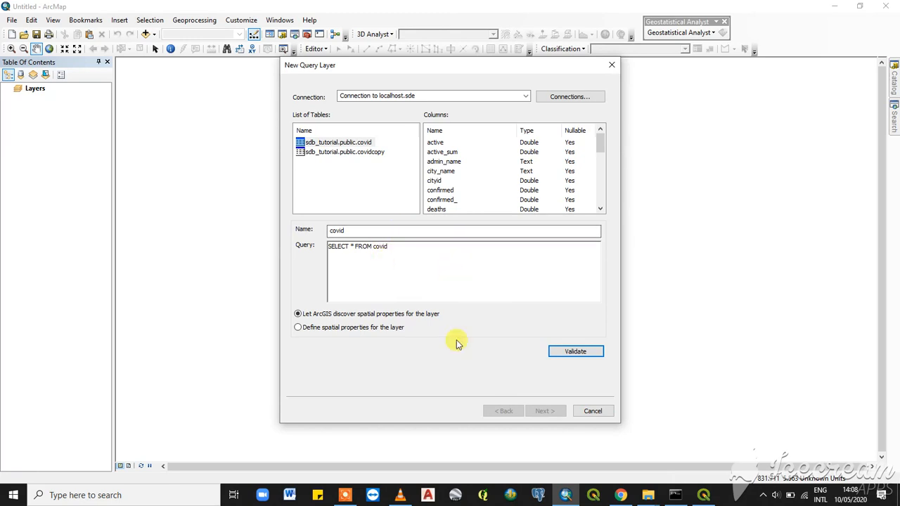
pyautogui.click(328, 313)
pyautogui.click(579, 354)
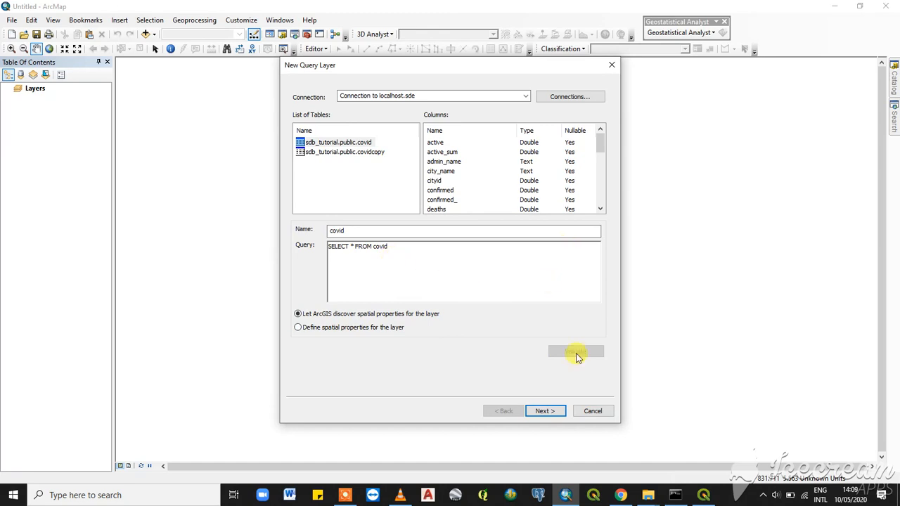
# - Continue with id as the unique identifier, finish the query layer and use the spatial reference extent
pyautogui.click(545, 411)
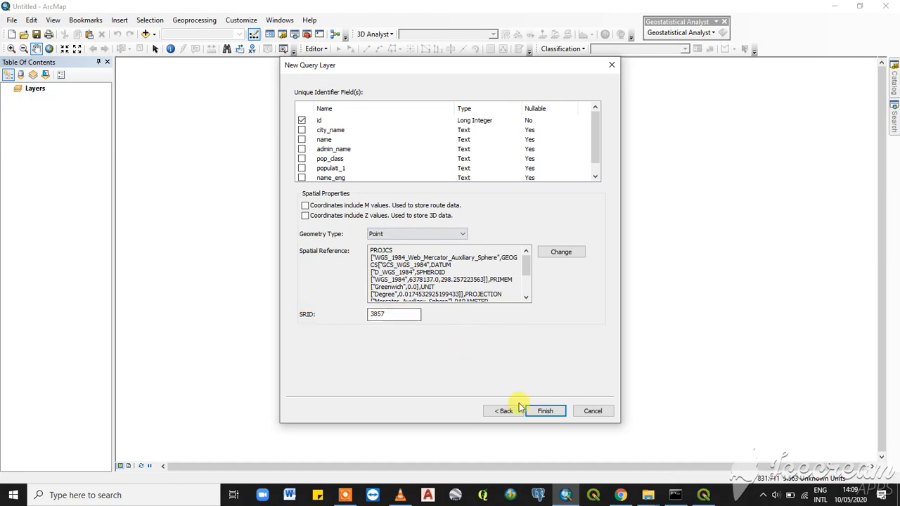
pyautogui.click(549, 412)
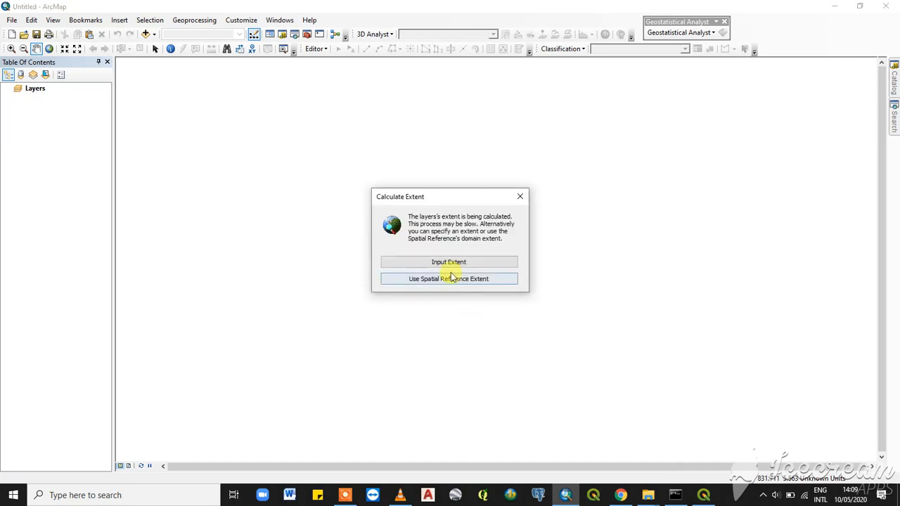
pyautogui.click(476, 279)
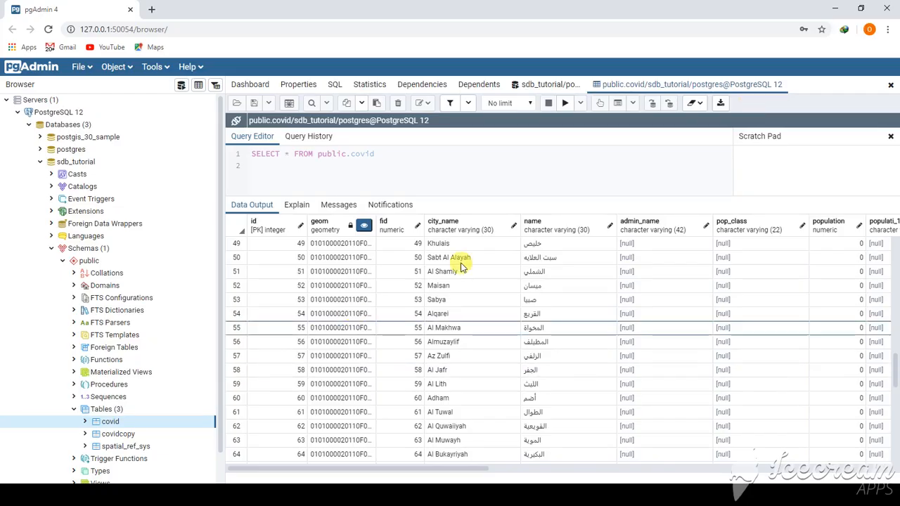
# - Switch back to ArcMap to view the loaded covid points layer
pyautogui.scroll(-10, 394, 368)
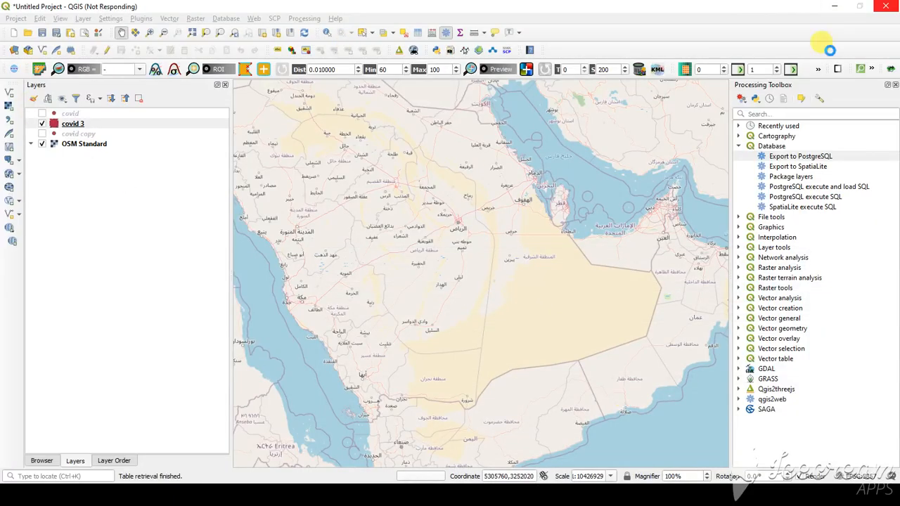
pyautogui.click(834, 5)
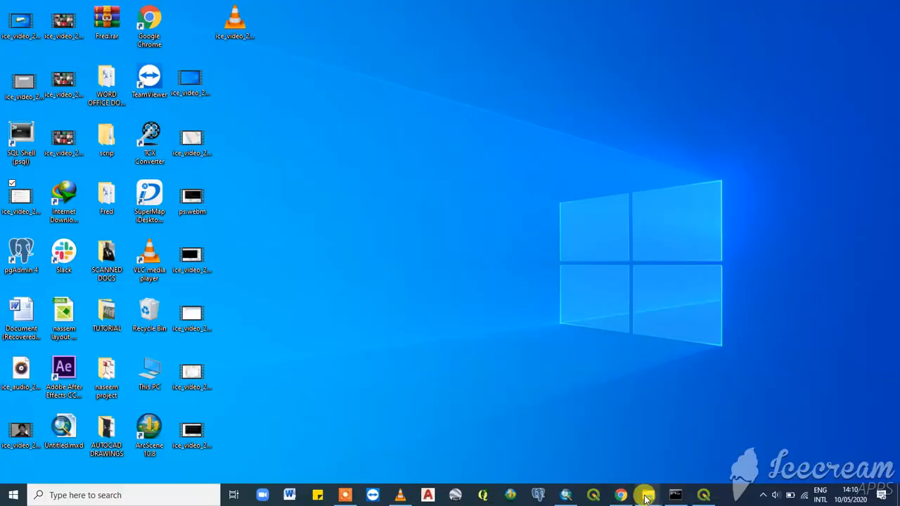
pyautogui.click(566, 495)
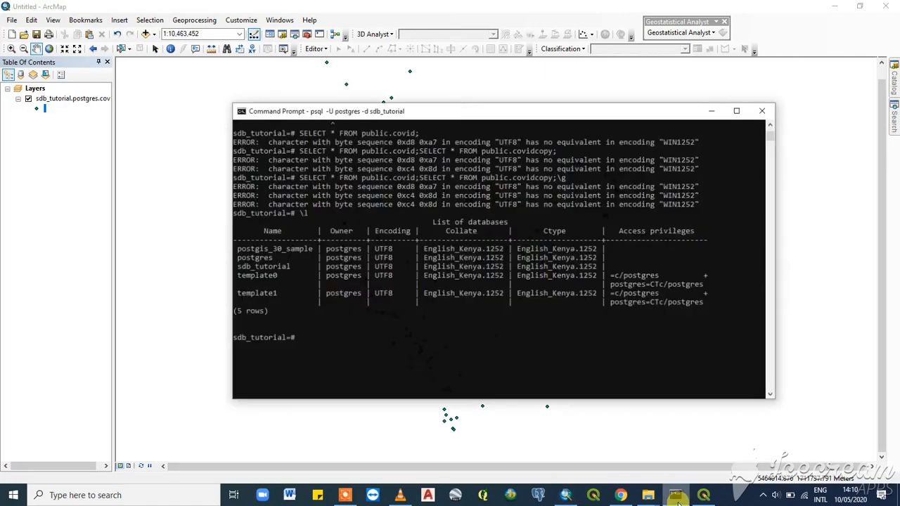
# - Bring up the psql command window and scroll through the earlier query results and database list
pyautogui.click(675, 495)
pyautogui.scroll(5, 467, 239)
pyautogui.scroll(-7, 473, 222)
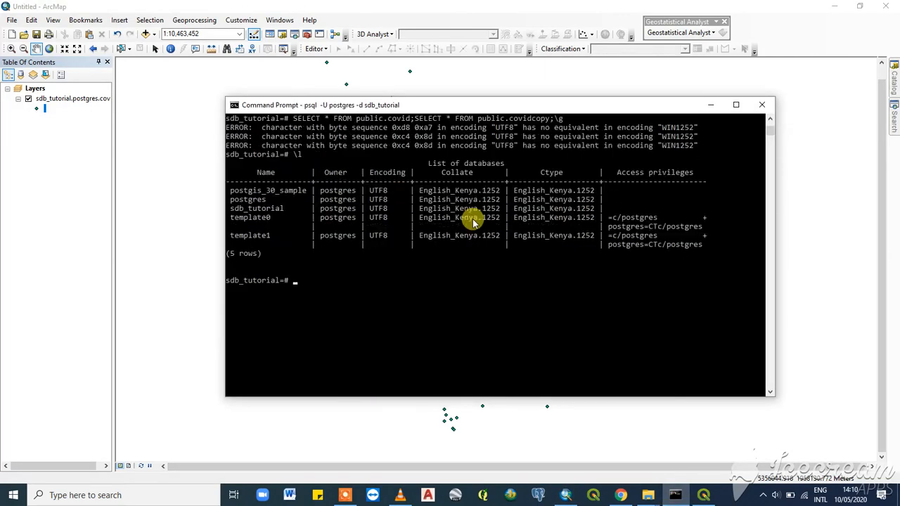
pyautogui.scroll(6, 472, 219)
pyautogui.scroll(-6, 472, 219)
pyautogui.scroll(6, 473, 221)
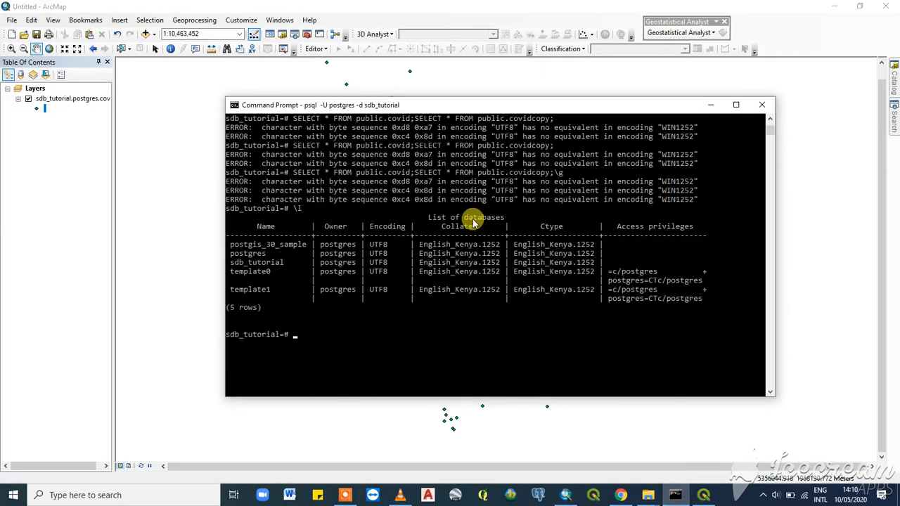
pyautogui.scroll(3, 473, 222)
pyautogui.scroll(-6, 472, 222)
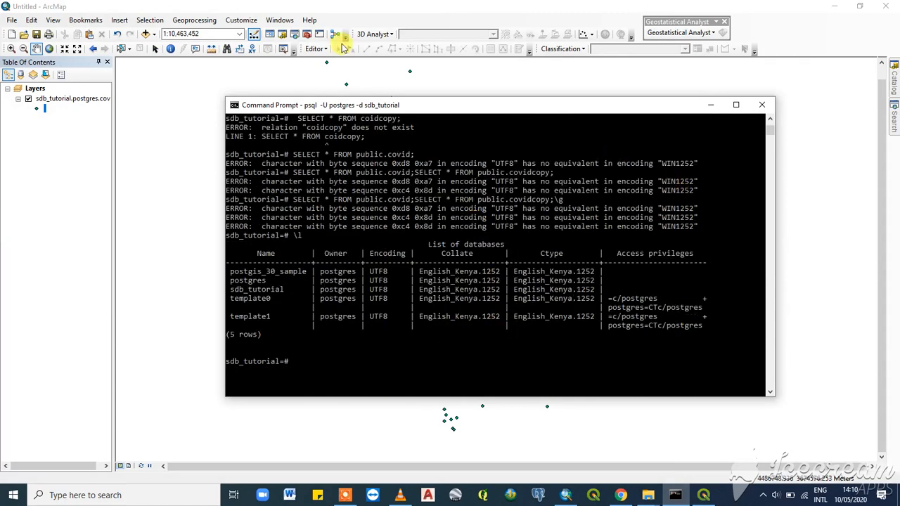
pyautogui.moveTo(452, 105); pyautogui.dragTo(364, 107)
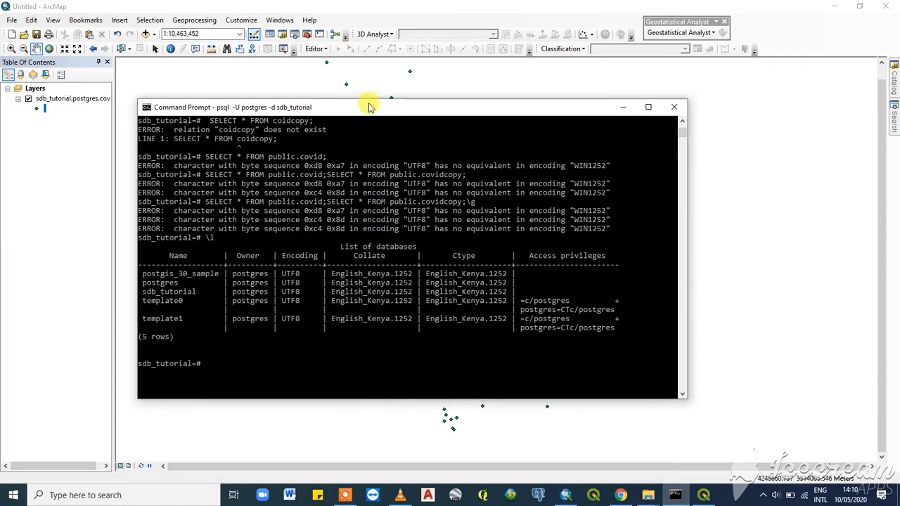
pyautogui.scroll(6, 409, 241)
pyautogui.scroll(-6, 407, 243)
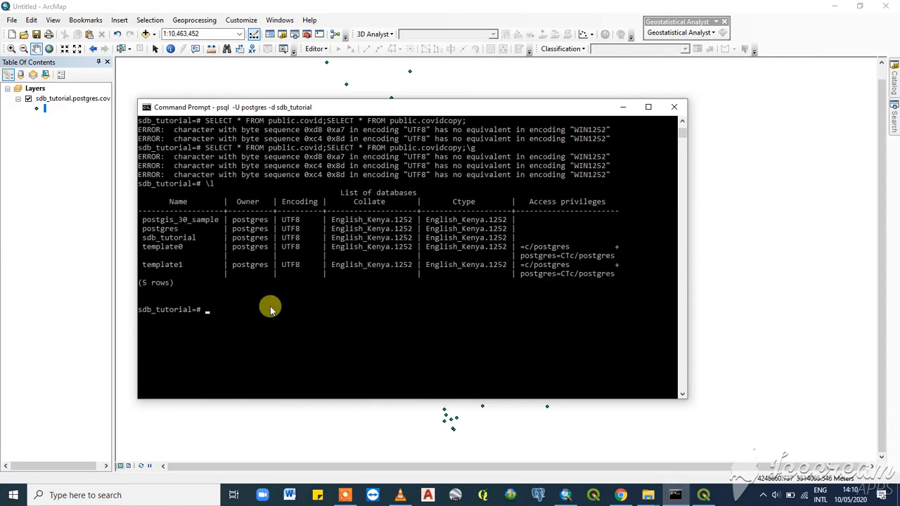
pyautogui.scroll(4, 327, 184)
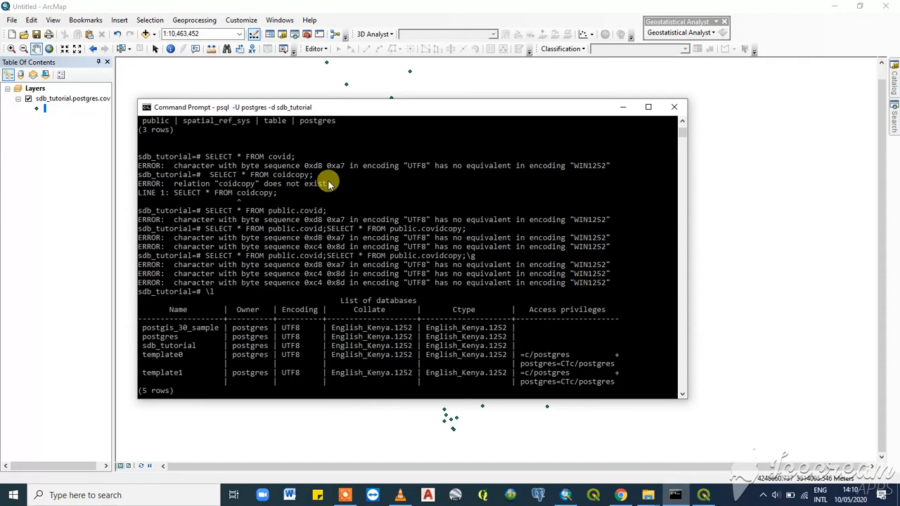
pyautogui.scroll(1, 328, 184)
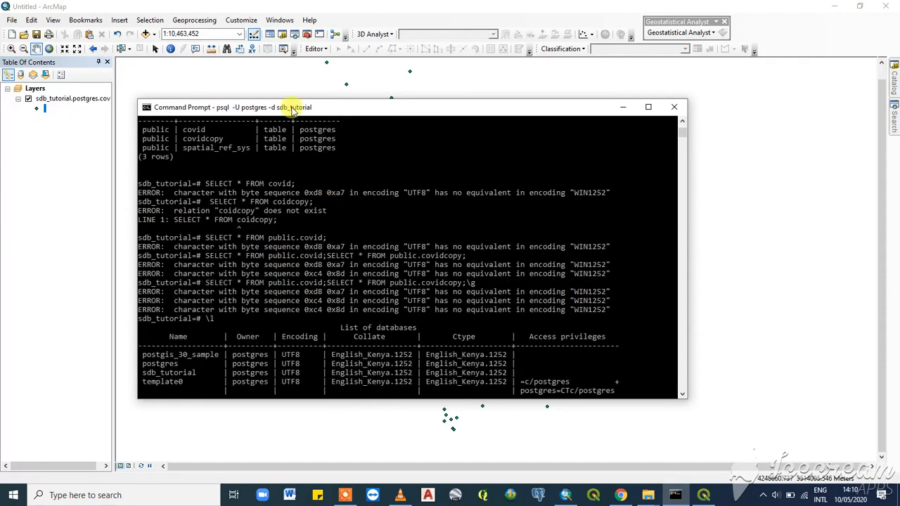
pyautogui.moveTo(327, 111); pyautogui.dragTo(403, 91)
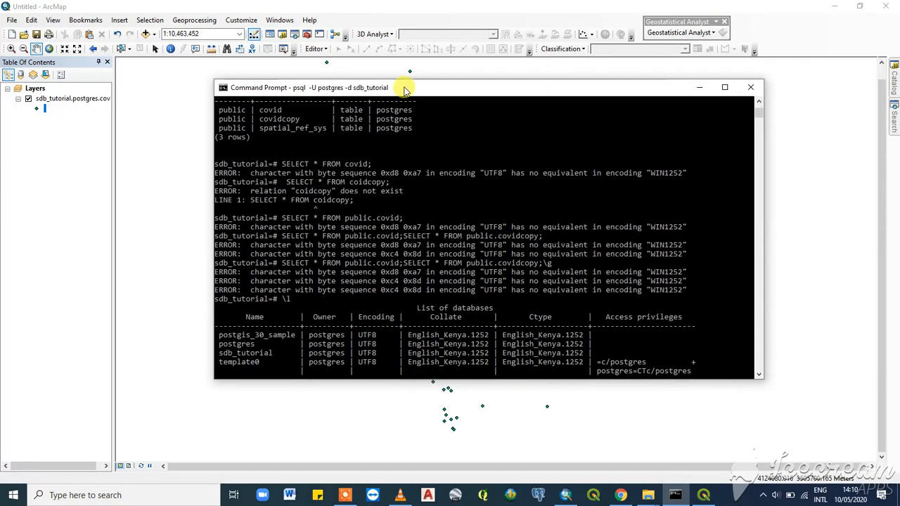
pyautogui.moveTo(485, 89); pyautogui.dragTo(438, 88)
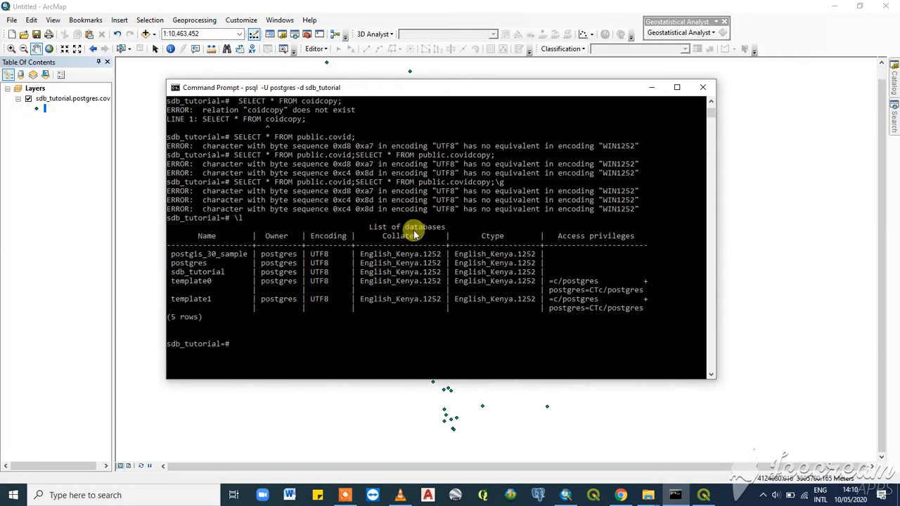
pyautogui.scroll(6, 413, 229)
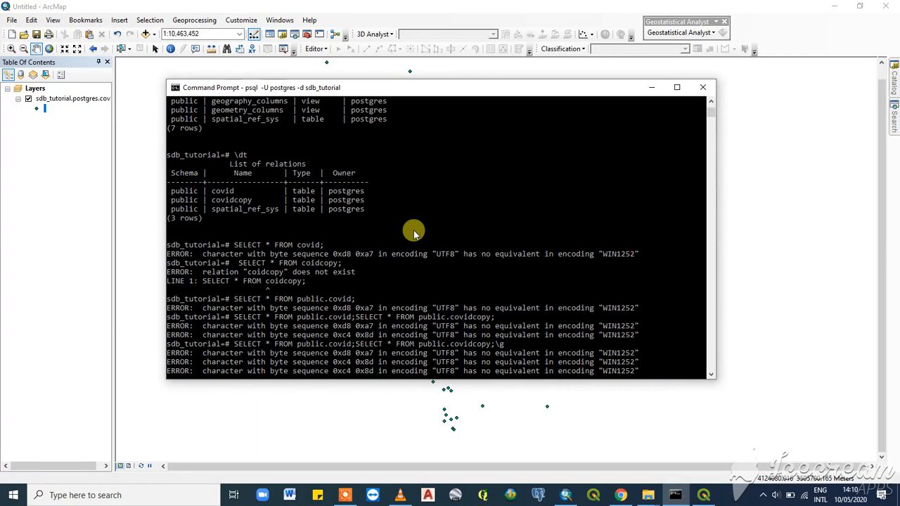
pyautogui.click(649, 87)
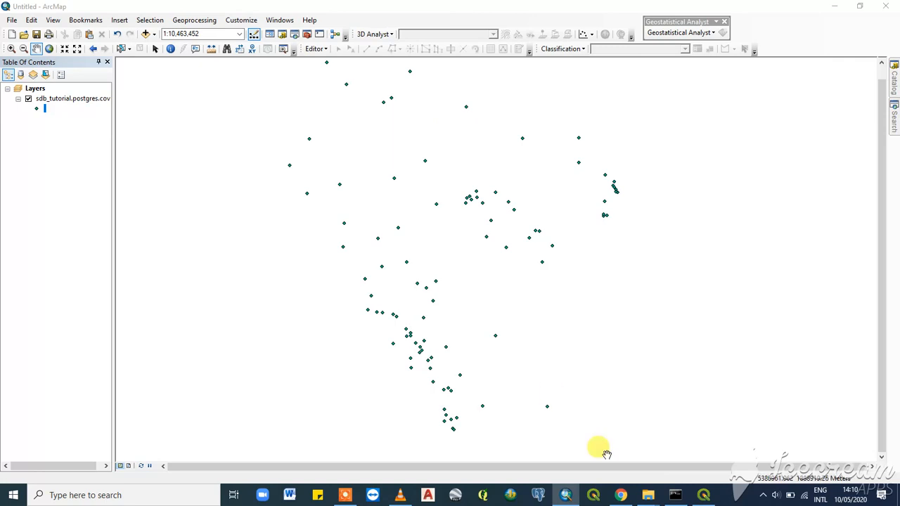
# - Reopen the psql window and review the table listing and query errors again
pyautogui.click(676, 495)
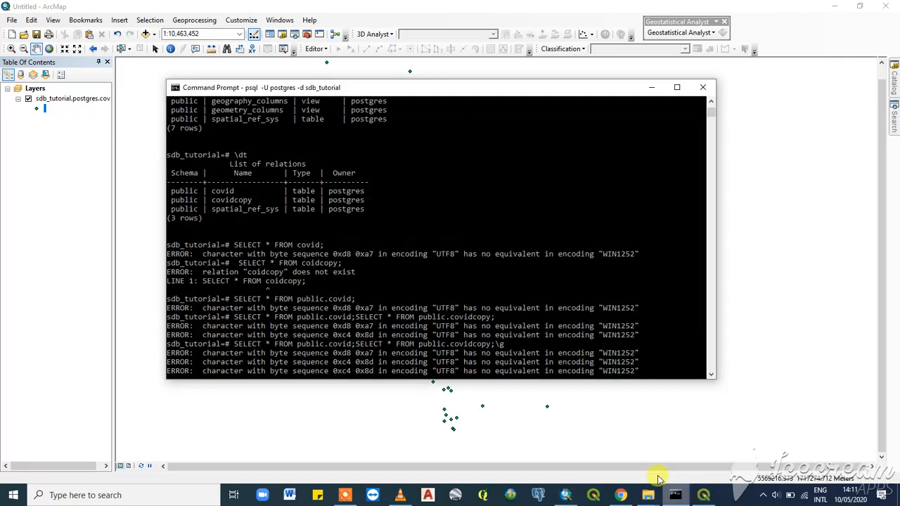
pyautogui.scroll(-6, 450, 246)
pyautogui.scroll(5, 452, 261)
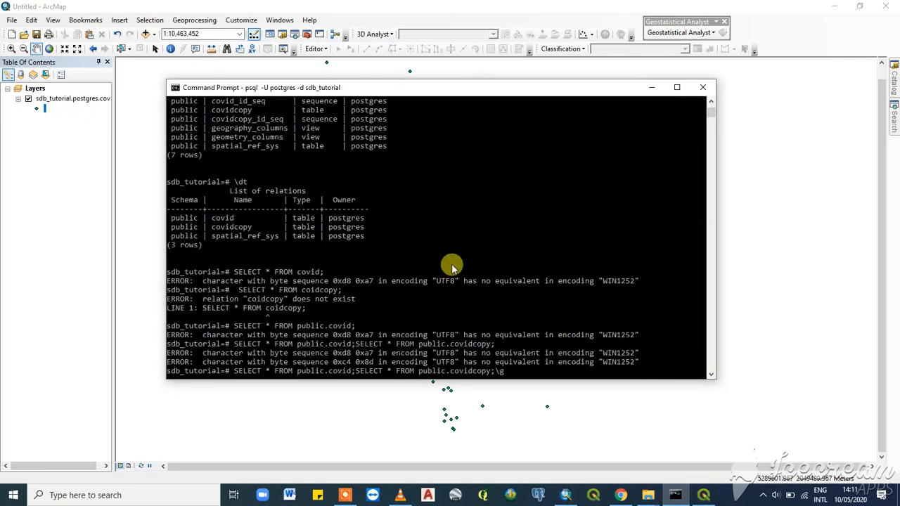
pyautogui.scroll(-10, 453, 257)
# - Minimize the psql window and enlarge the covid point symbol size in the layer's Symbol Selector
pyautogui.click(647, 86)
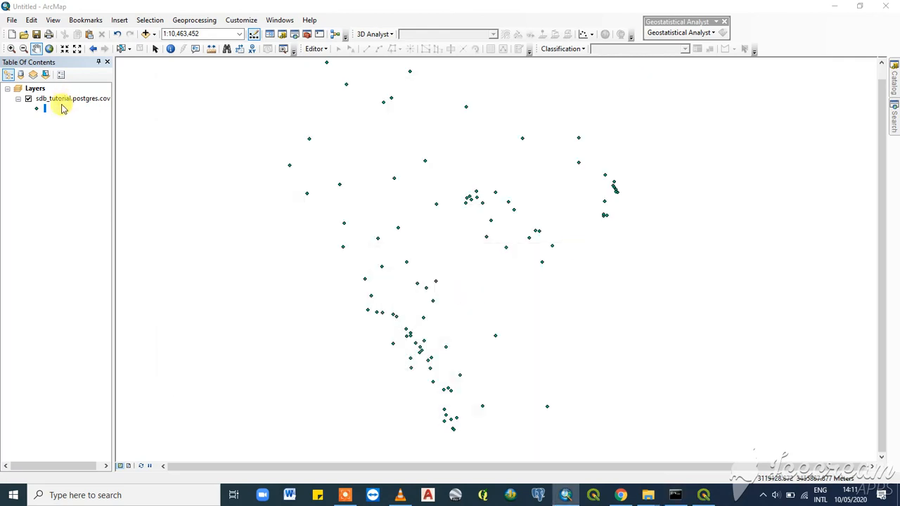
pyautogui.click(37, 110)
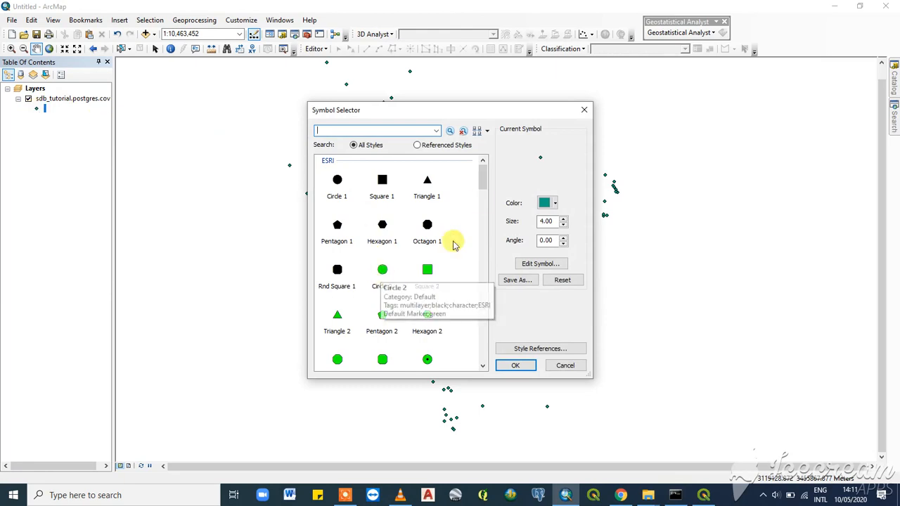
pyautogui.moveTo(484, 177)
pyautogui.mouseDown()
pyautogui.moveTo(484, 224)
pyautogui.moveTo(482, 181)
pyautogui.mouseUp()
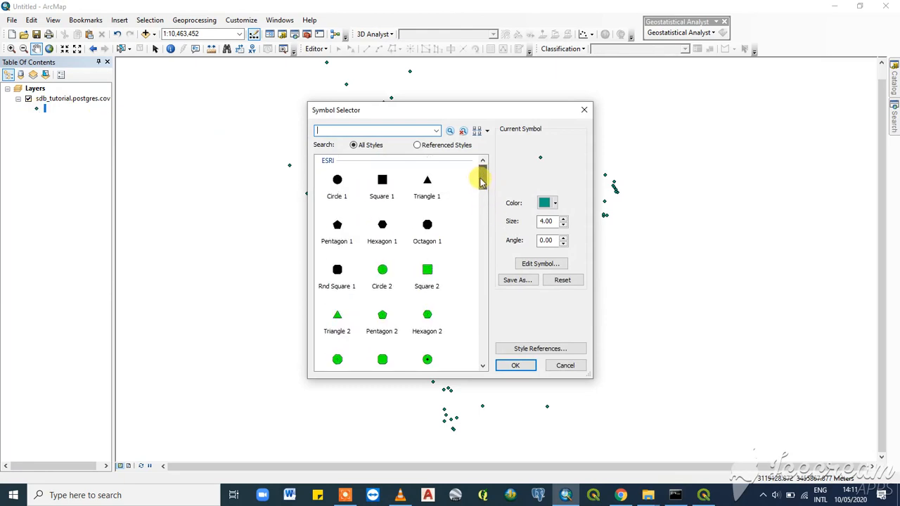
pyautogui.click(563, 219)
pyautogui.doubleClick(564, 219)
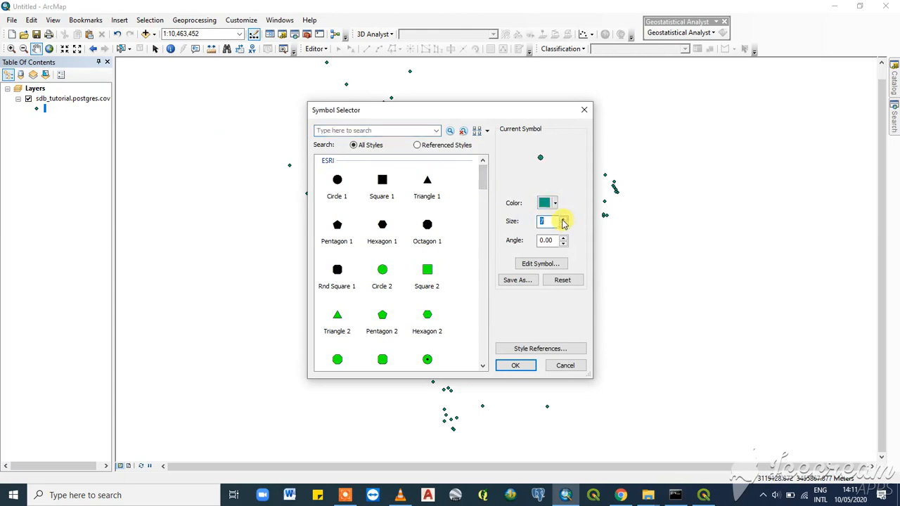
pyautogui.click(518, 365)
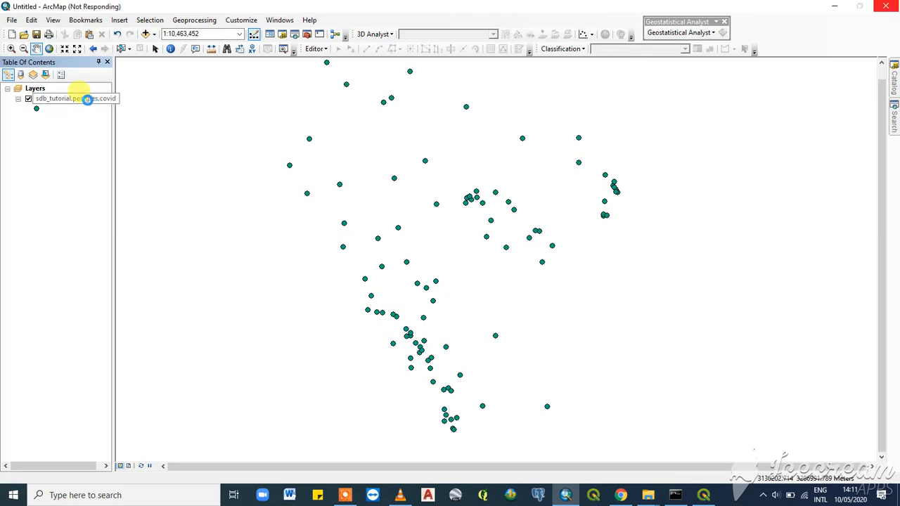
# - Open the covid layer's attribute table and scroll through its records
pyautogui.rightClick(86, 100)
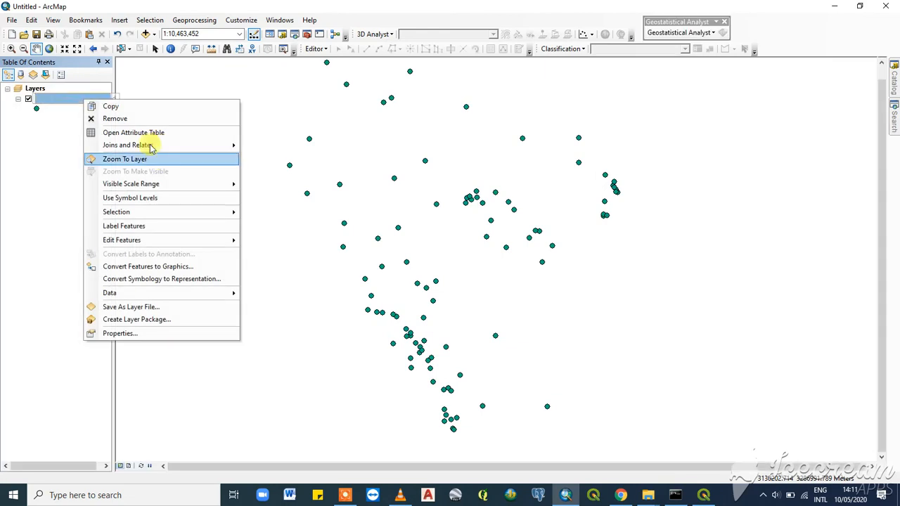
pyautogui.click(150, 130)
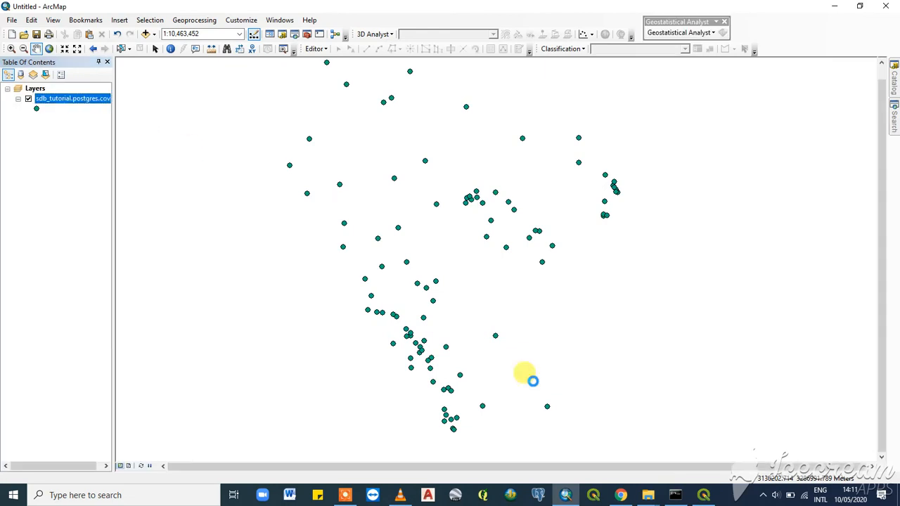
pyautogui.moveTo(676, 496)
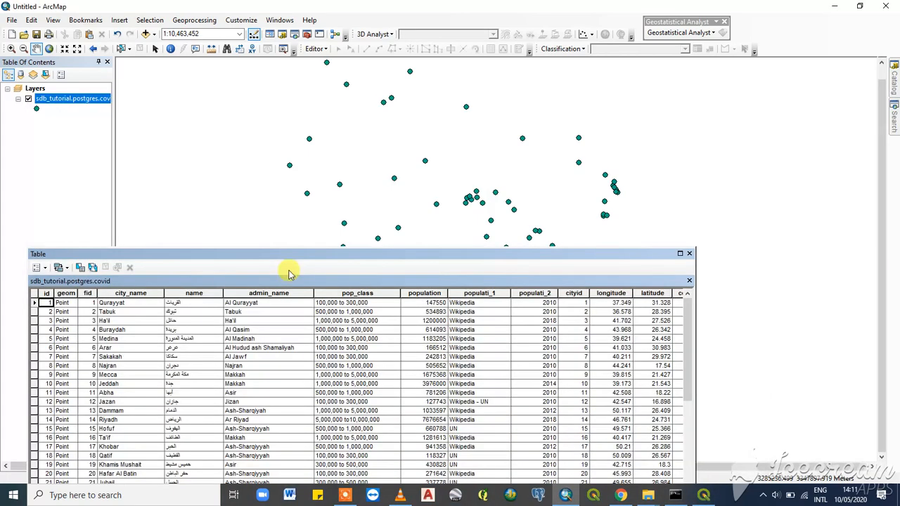
pyautogui.moveTo(289, 257); pyautogui.dragTo(380, 147)
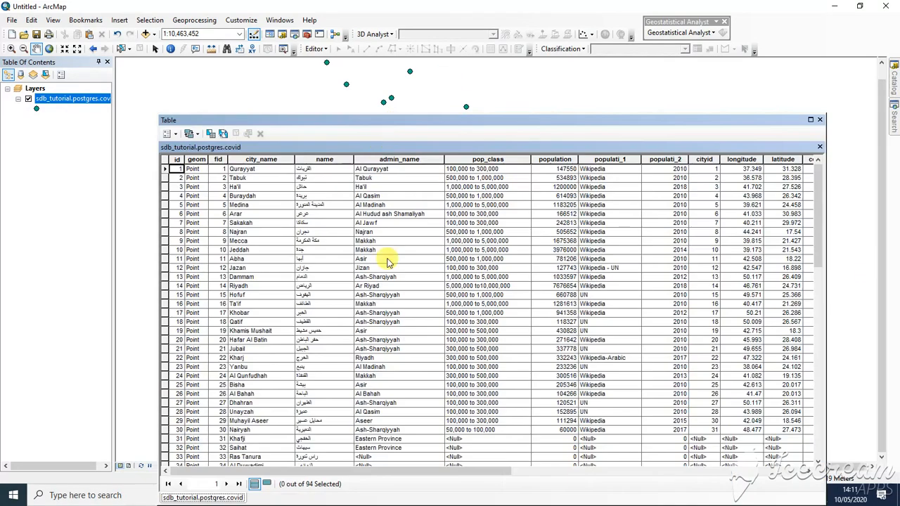
pyautogui.scroll(-14, 352, 239)
pyautogui.scroll(14, 383, 285)
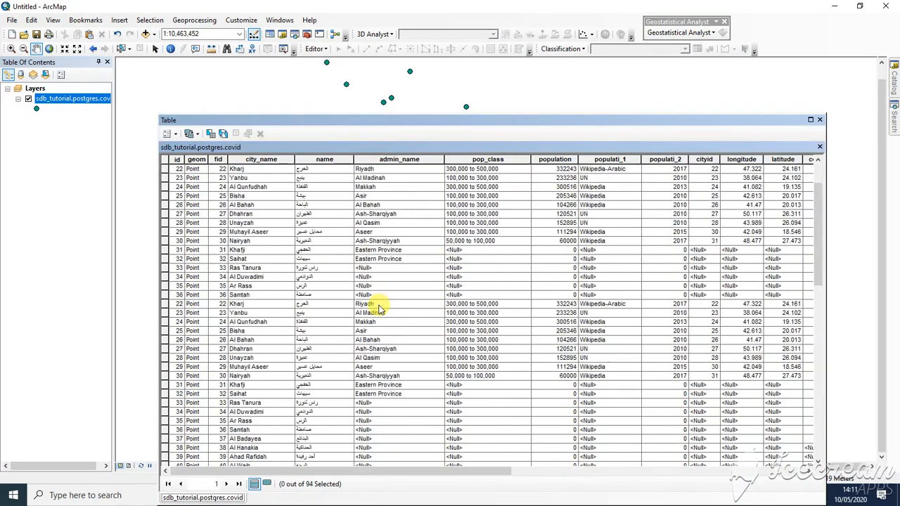
pyautogui.scroll(-13, 587, 362)
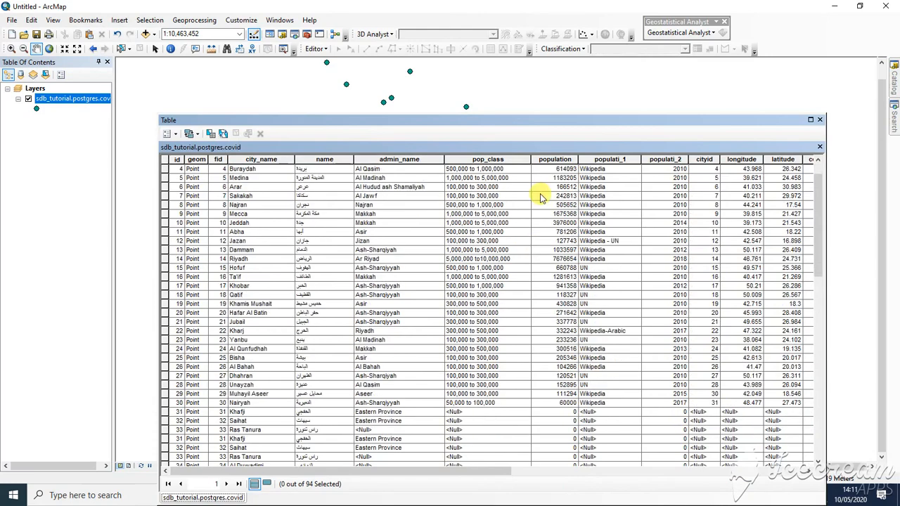
pyautogui.scroll(13, 538, 245)
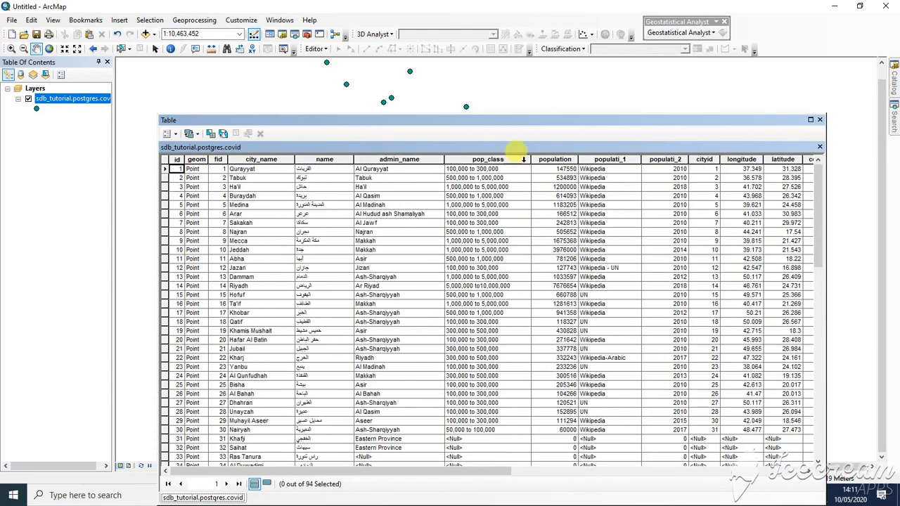
pyautogui.moveTo(523, 118); pyautogui.dragTo(483, 85)
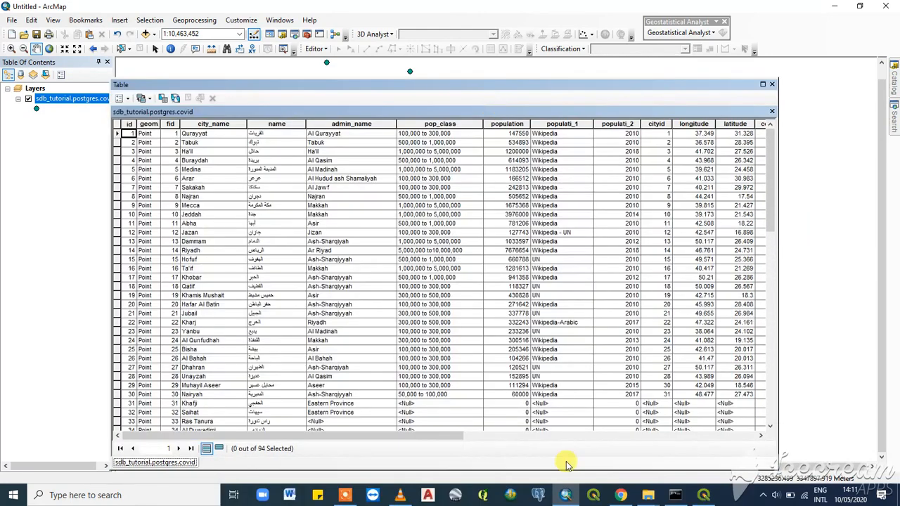
# - Switch to pgAdmin and scroll through the covid query results, opening the row-limit options
pyautogui.click(632, 500)
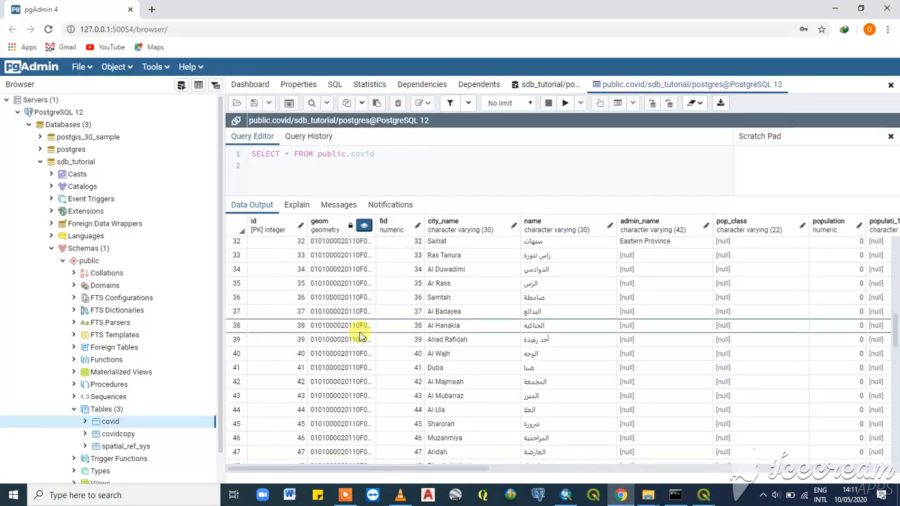
pyautogui.scroll(-3, 416, 368)
pyautogui.scroll(2, 416, 367)
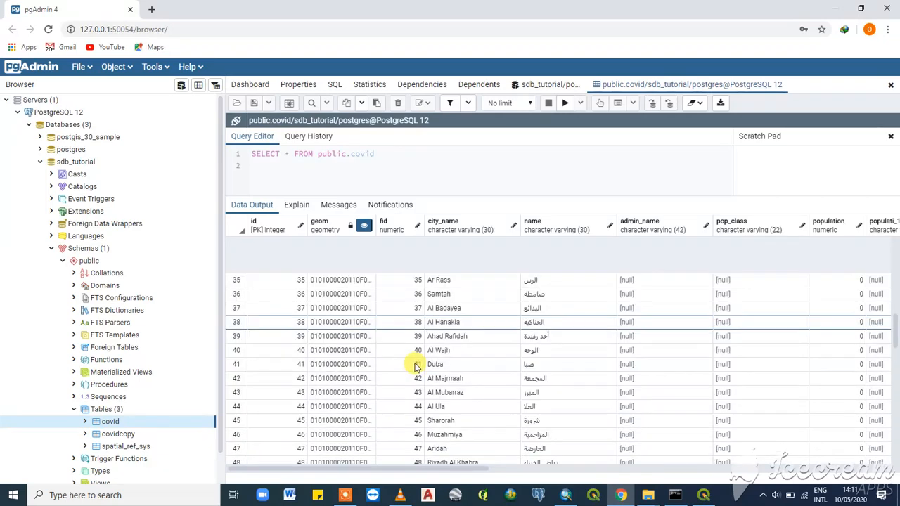
pyautogui.scroll(-4, 415, 366)
pyautogui.scroll(4, 414, 365)
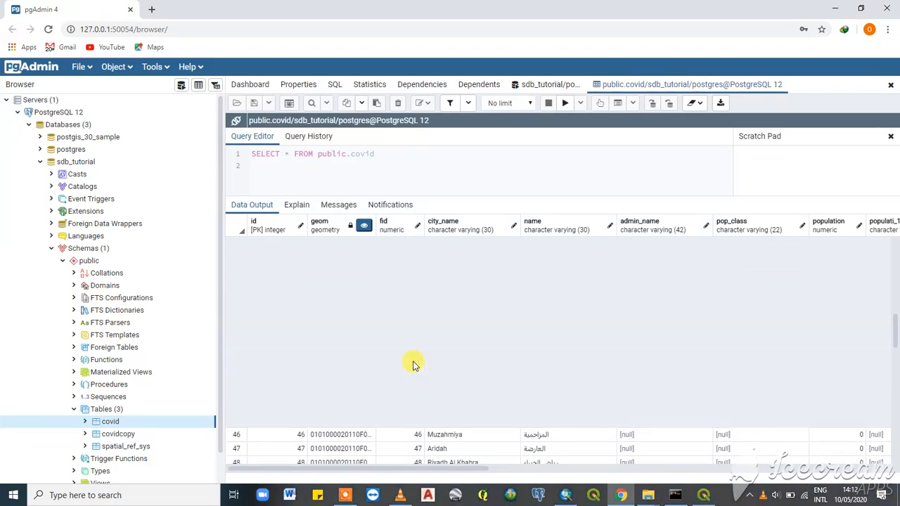
pyautogui.scroll(4, 415, 365)
pyautogui.scroll(3, 413, 365)
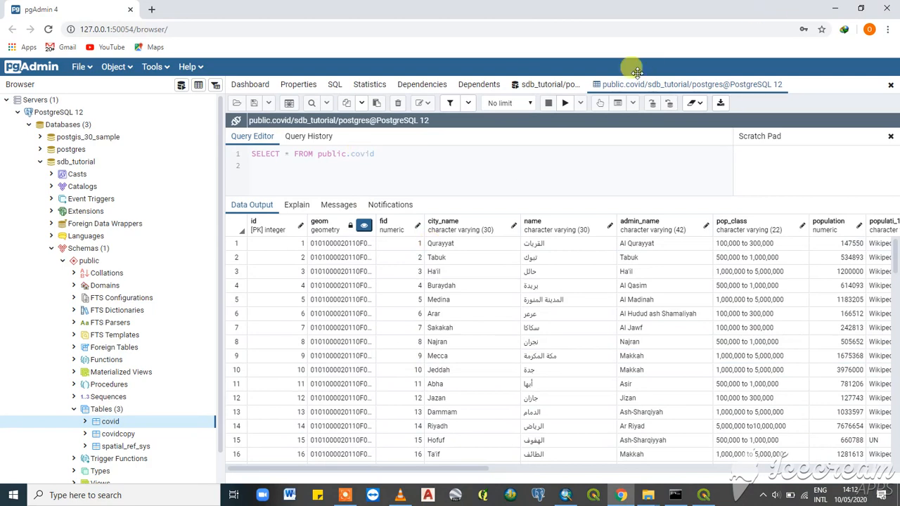
pyautogui.click(507, 103)
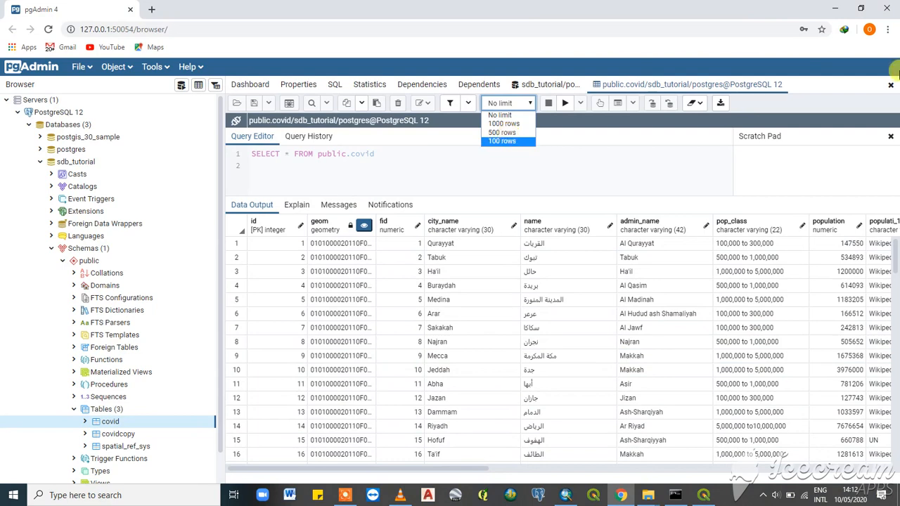
pyautogui.click(706, 498)
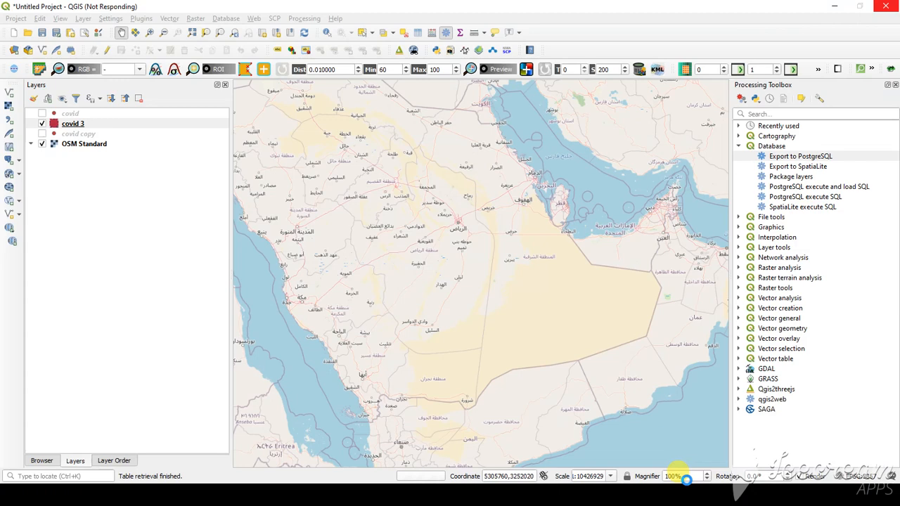
pyautogui.click(836, 10)
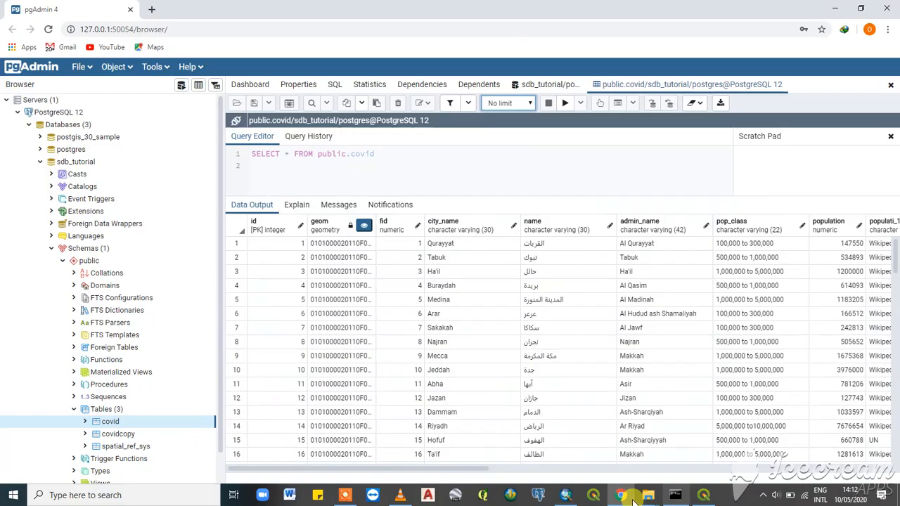
pyautogui.click(568, 497)
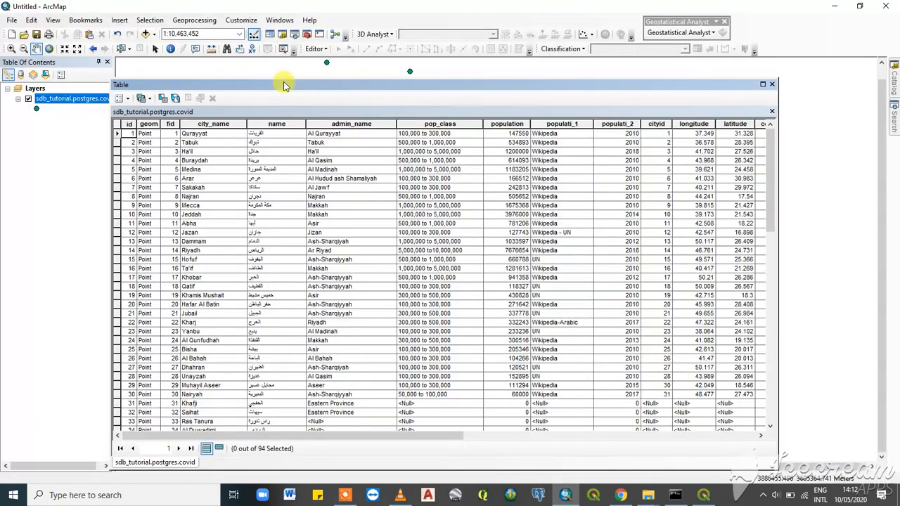
pyautogui.moveTo(284, 85); pyautogui.dragTo(404, 88)
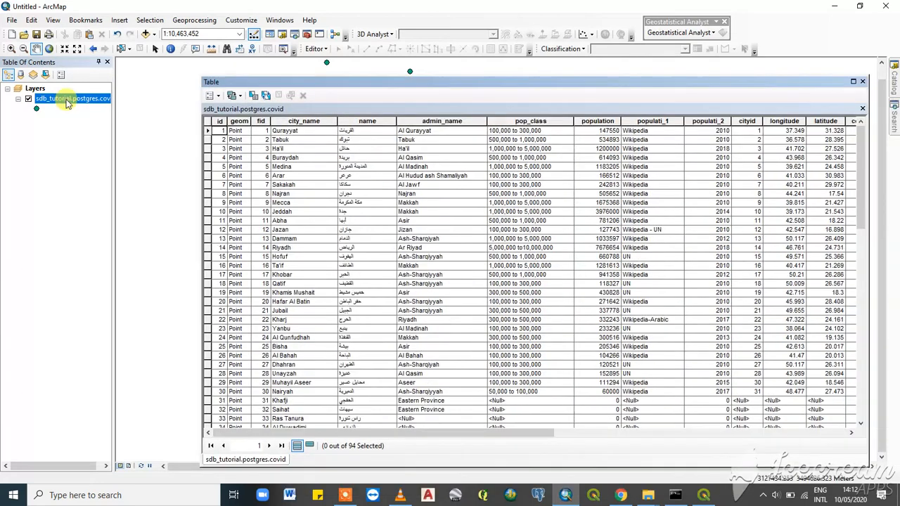
pyautogui.rightClick(71, 98)
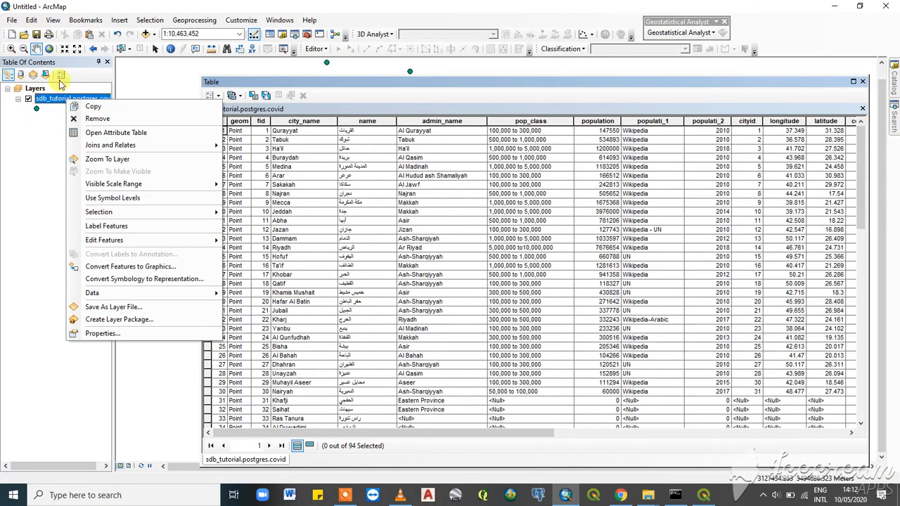
pyautogui.click(544, 84)
pyautogui.moveTo(542, 87); pyautogui.dragTo(480, 105)
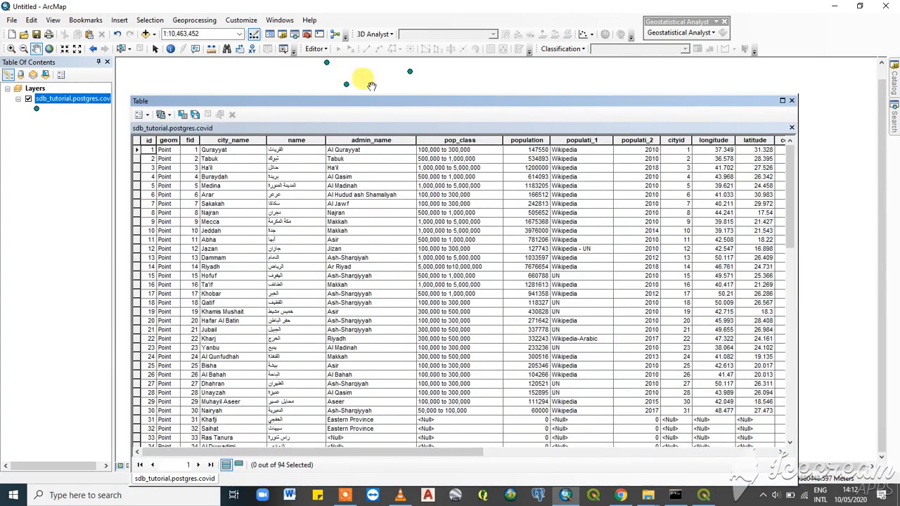
pyautogui.doubleClick(379, 104)
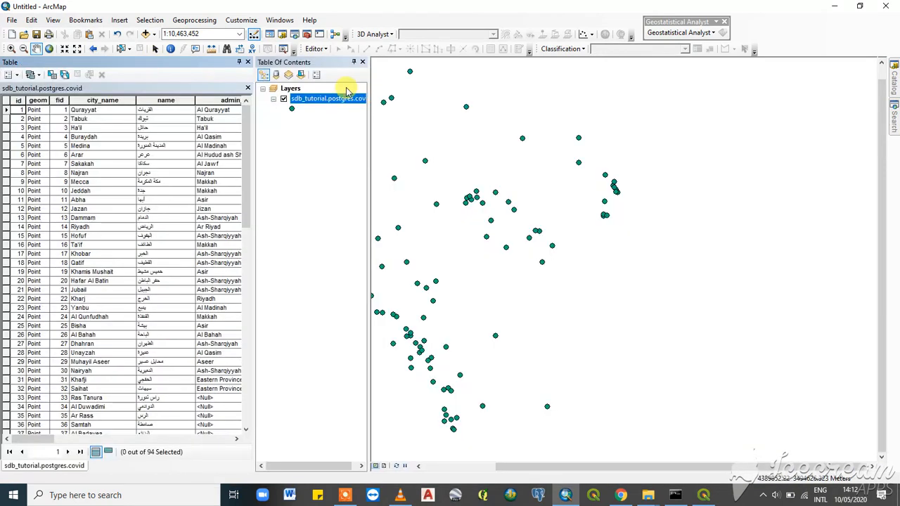
pyautogui.moveTo(228, 62); pyautogui.dragTo(414, 83)
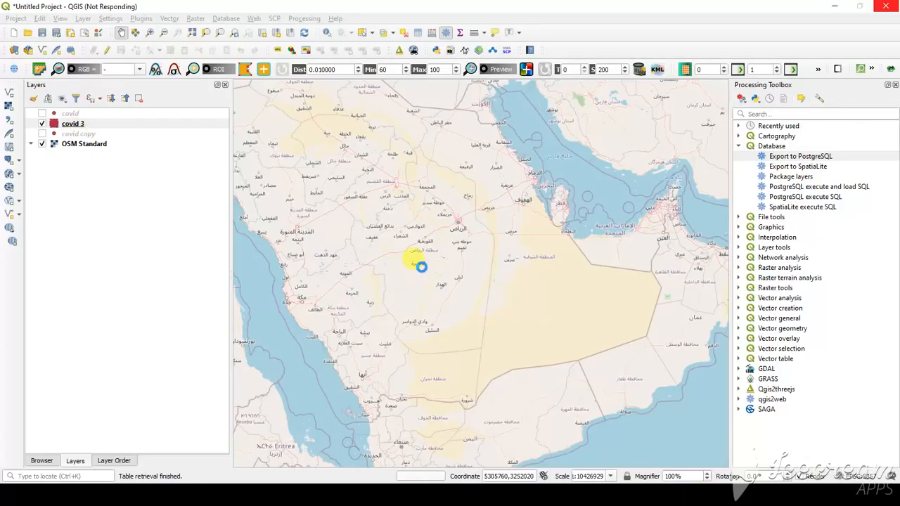
pyautogui.click(836, 7)
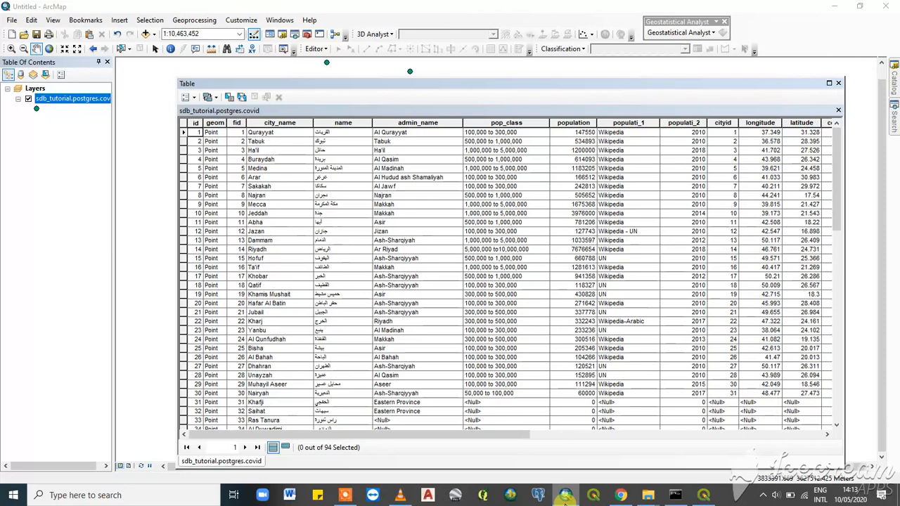
pyautogui.click(566, 497)
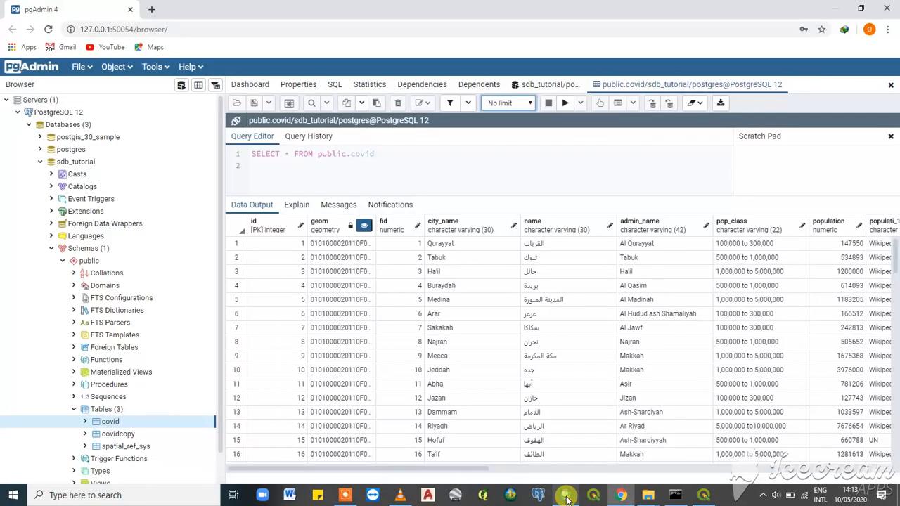
pyautogui.click(566, 497)
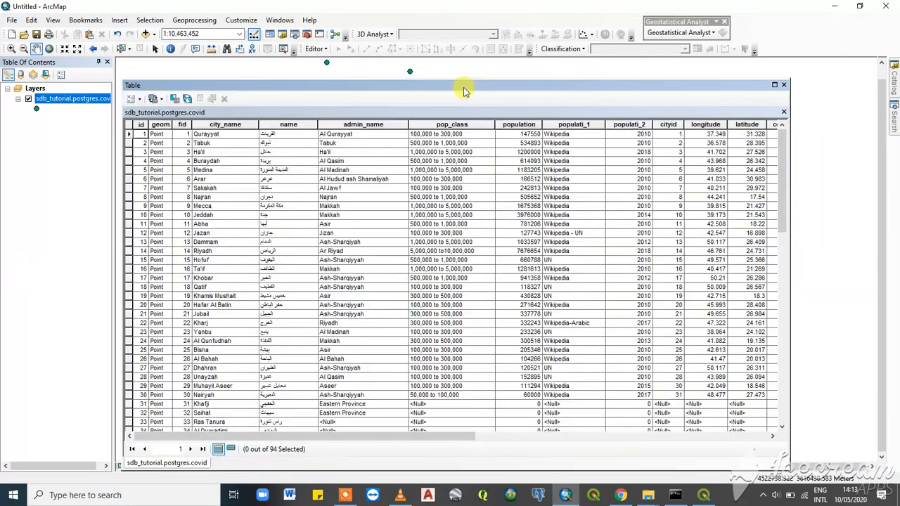
pyautogui.moveTo(464, 92); pyautogui.dragTo(509, 87)
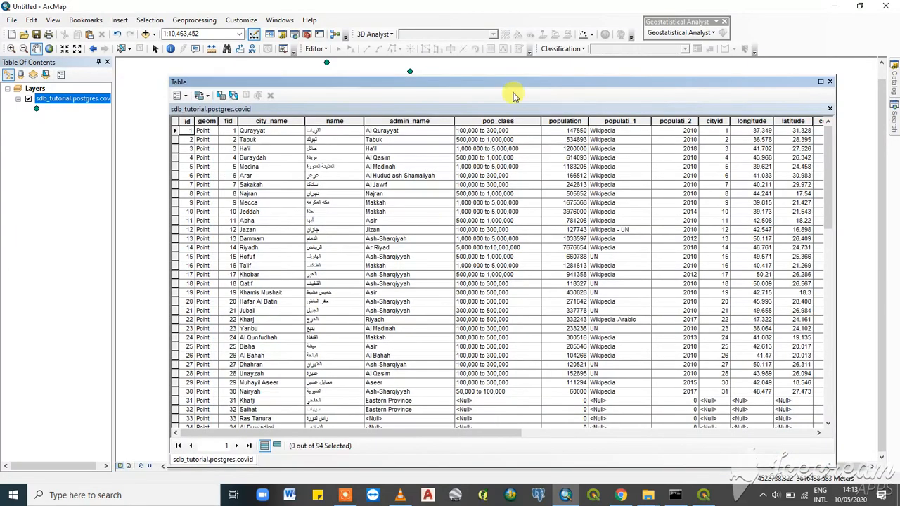
pyautogui.moveTo(513, 84); pyautogui.dragTo(575, 69)
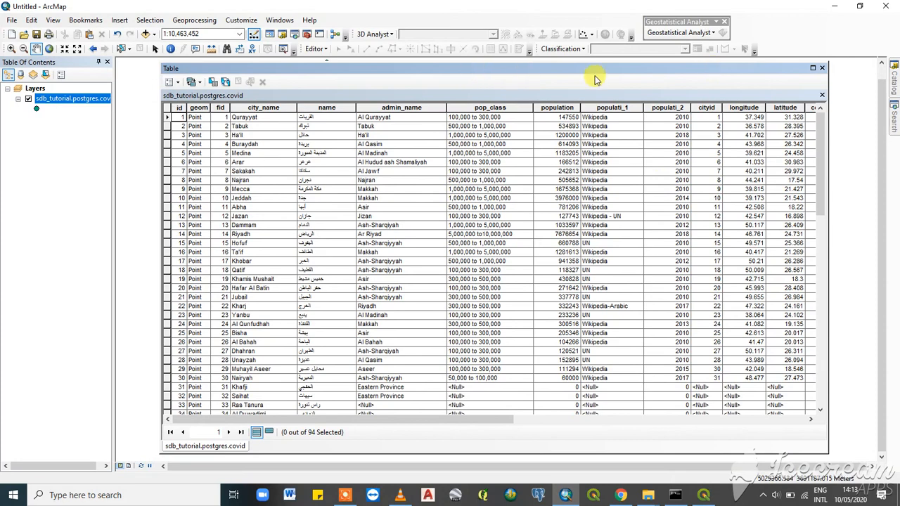
pyautogui.moveTo(595, 68); pyautogui.dragTo(557, 79)
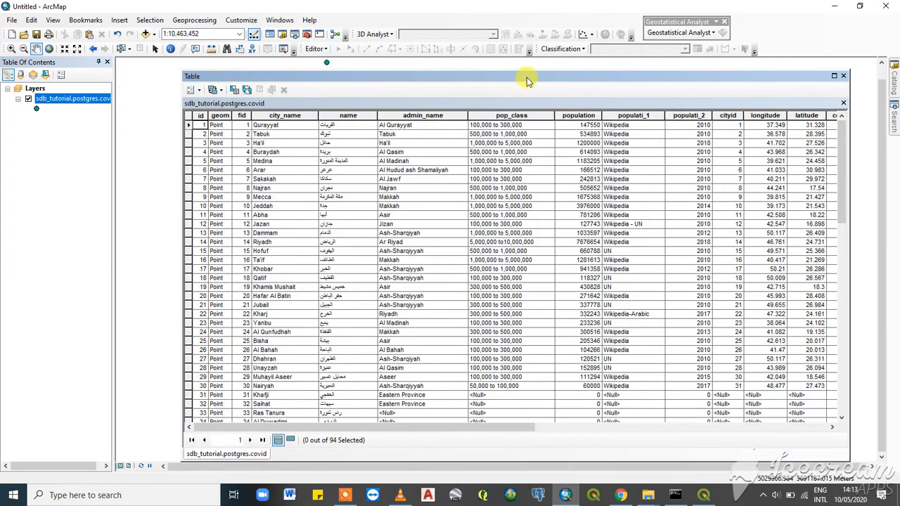
pyautogui.moveTo(490, 79); pyautogui.dragTo(510, 78)
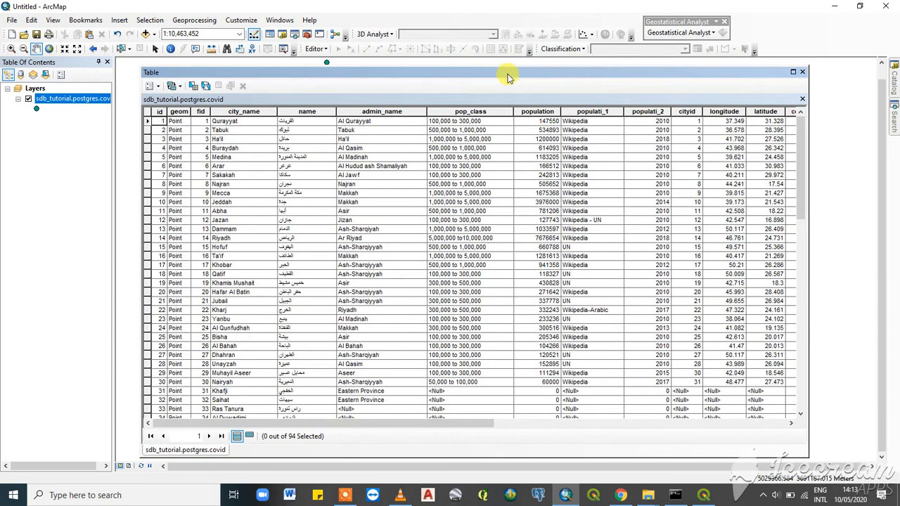
# - Switch to the psql window and try to run shp2pgsql followed by \g
pyautogui.click(675, 495)
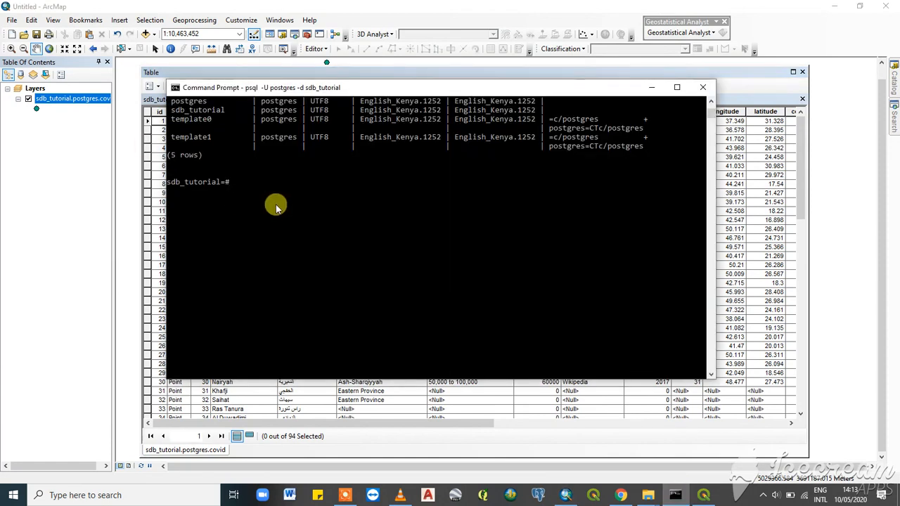
pyautogui.write('shp2pg')
pyautogui.write('sql')
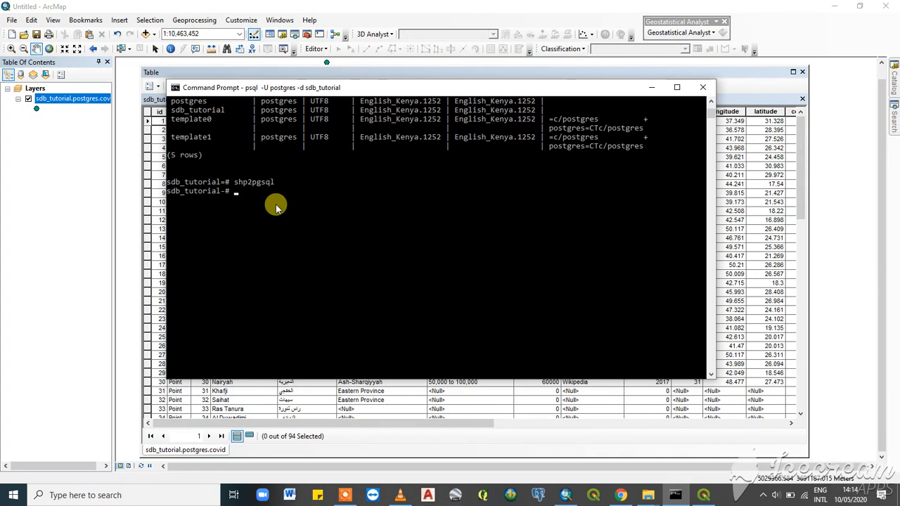
pyautogui.write('rastert2')
pyautogui.press('BackSpace')
pyautogui.press('BackSpace')
pyautogui.press('BackSpace')
pyautogui.press('BackSpace')
pyautogui.press('BackSpace')
pyautogui.press('BackSpace')
pyautogui.press('BackSpace')
pyautogui.write('\\g')
pyautogui.press('Return')
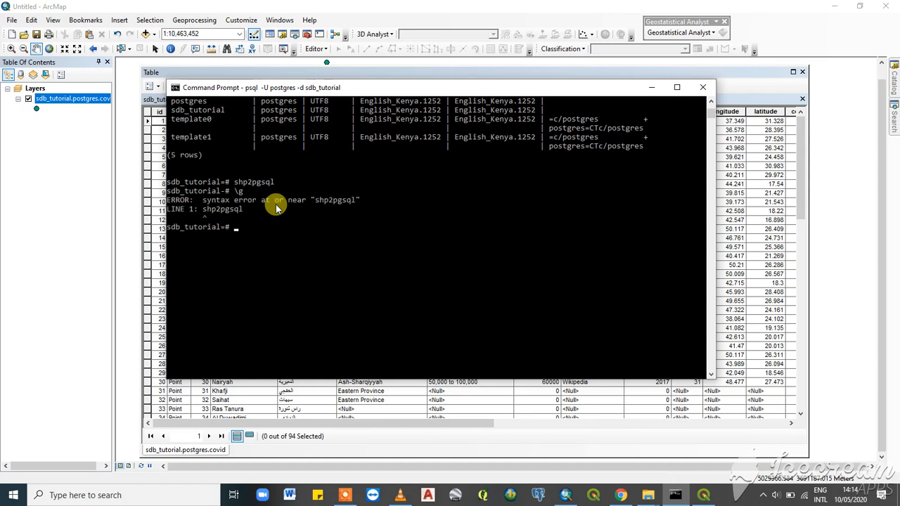
# - Try running shp2psql followed by \g at the psql prompt
pyautogui.write('shp2psql')
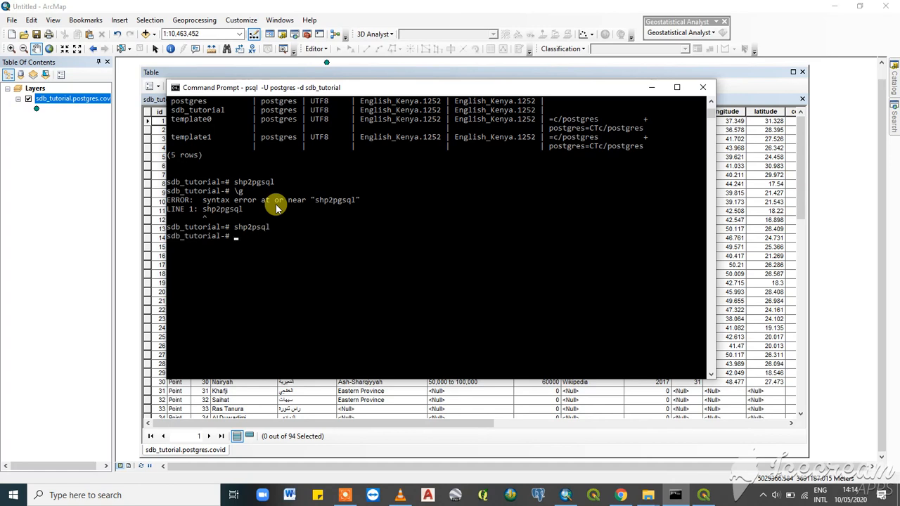
pyautogui.write('\\g')
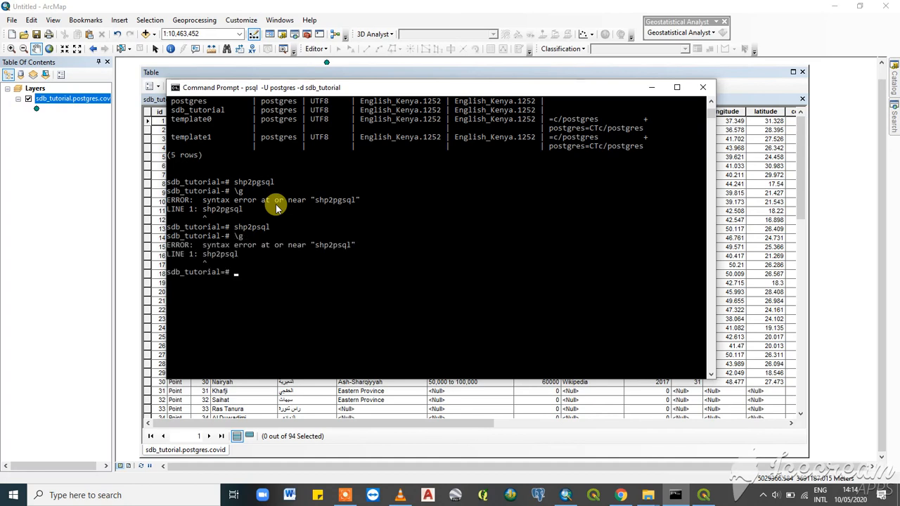
pyautogui.write('shp2pgl')
# - Enter shp2pgsl at the psql prompt
pyautogui.press('BackSpace')
pyautogui.write('sl')
pyautogui.press('Return')
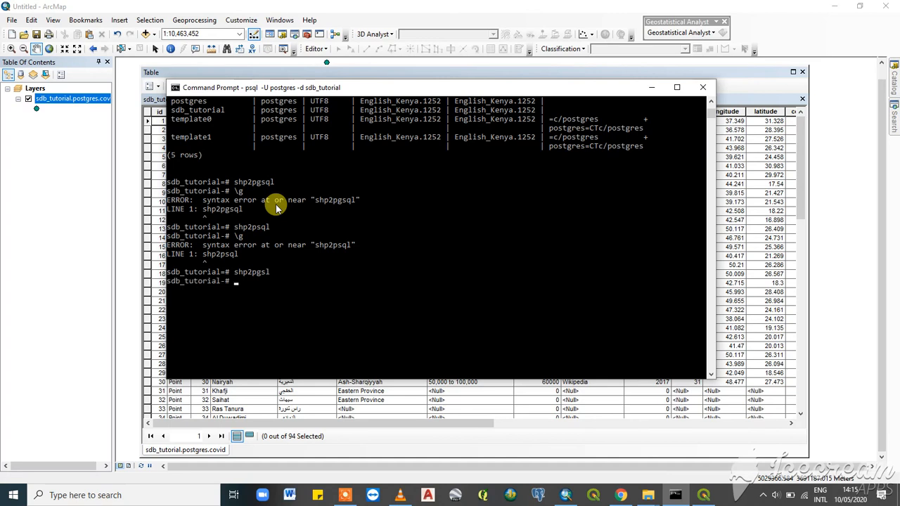